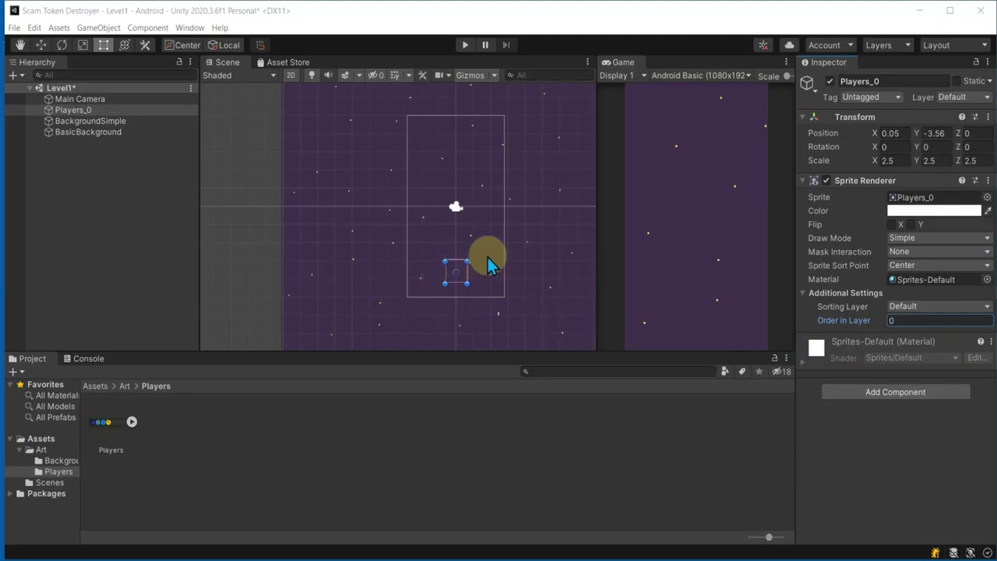
- Select Players_0, nudge it slightly in the scene, and set its Order in Layer to 1
left_click(105, 109)
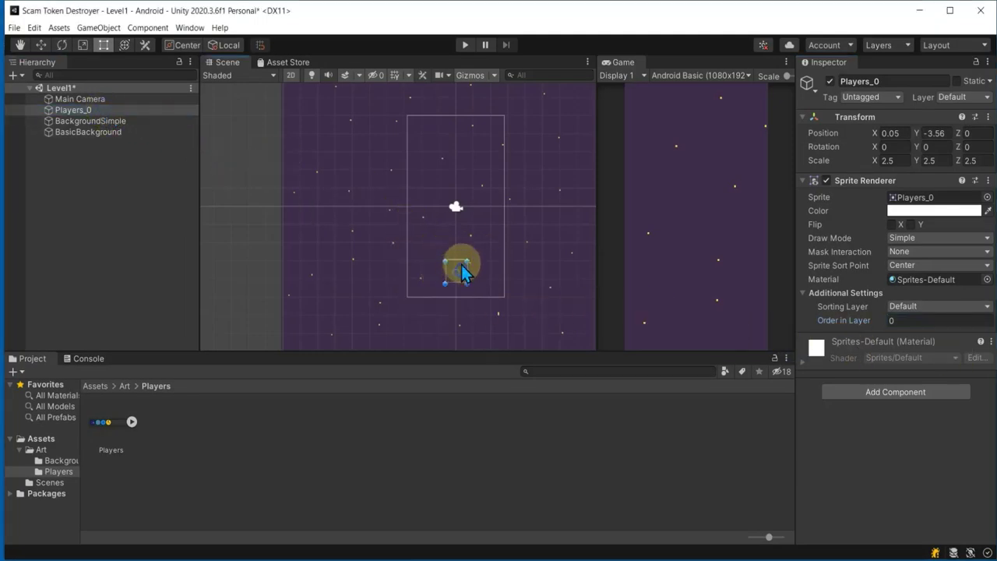
left_click_drag(458, 271, 461, 268)
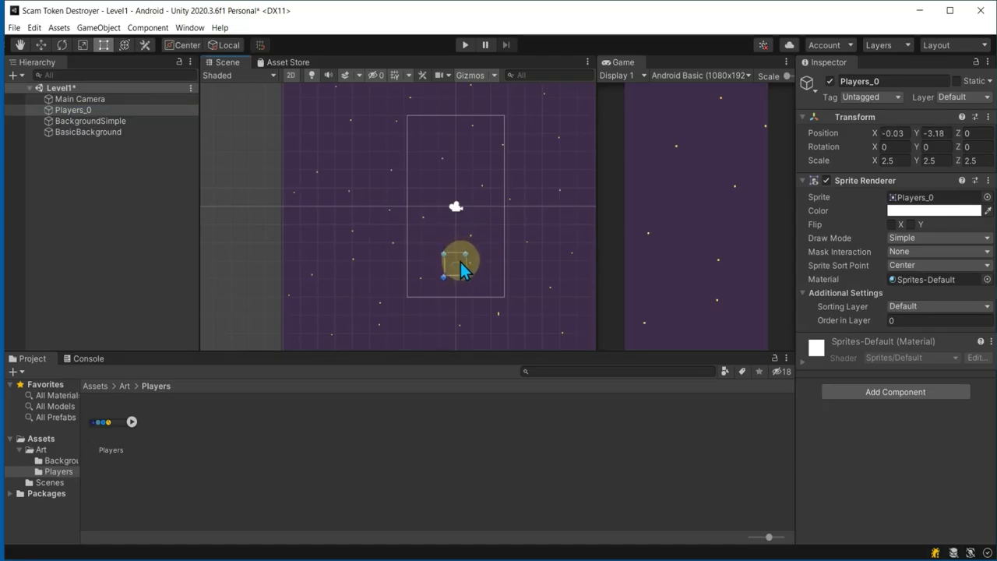
left_click(916, 306)
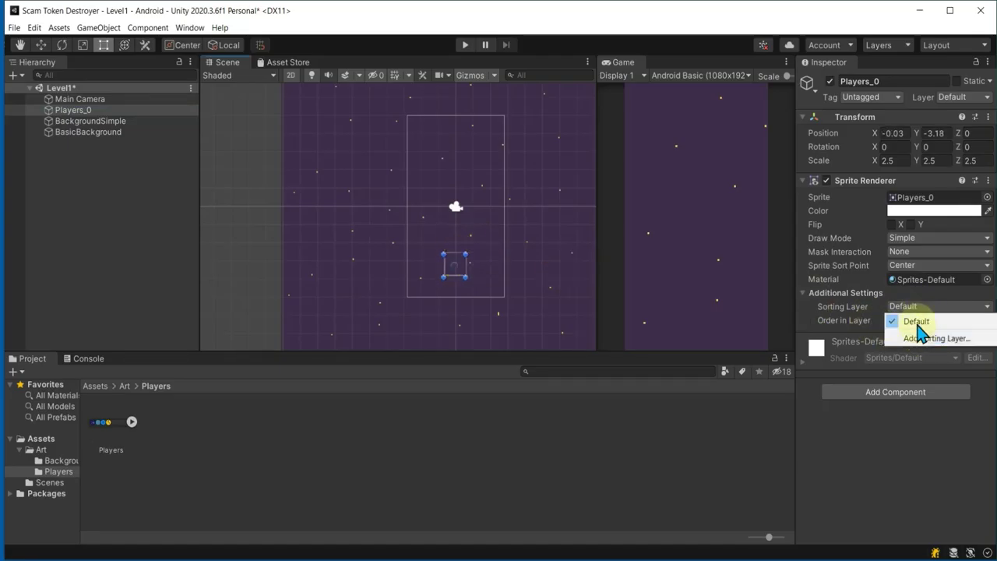
left_click(913, 294)
left_click(880, 294)
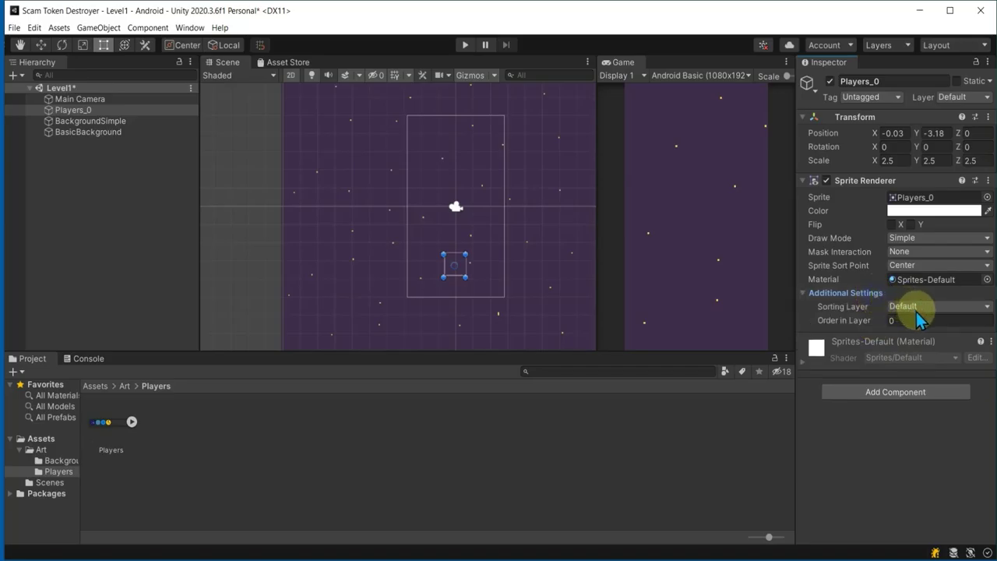
left_click(914, 319)
type("1")
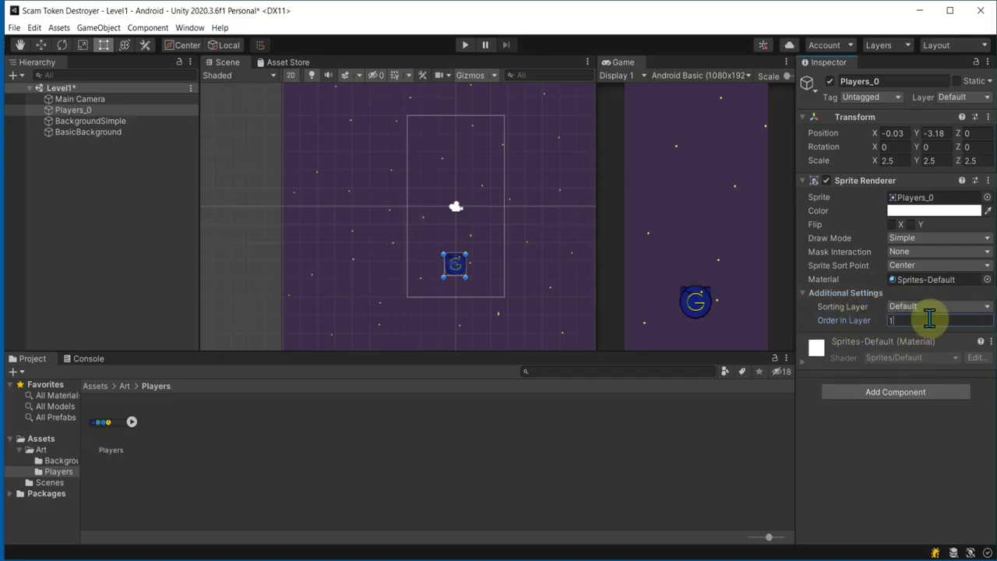
- Check BackgroundSimple's draw order, then reselect Players_0 and open its Sorting Layer list
left_click(125, 122)
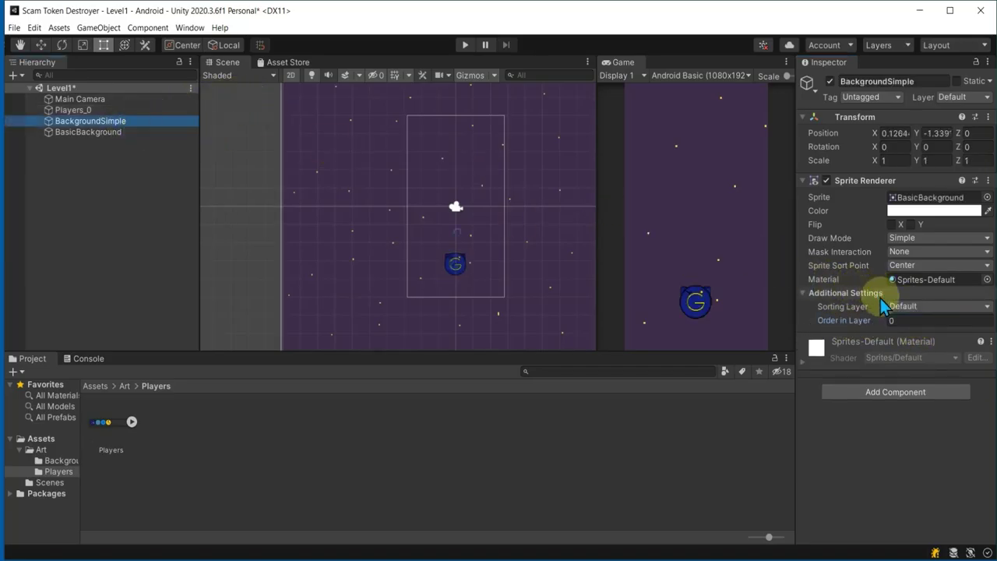
left_click(98, 109)
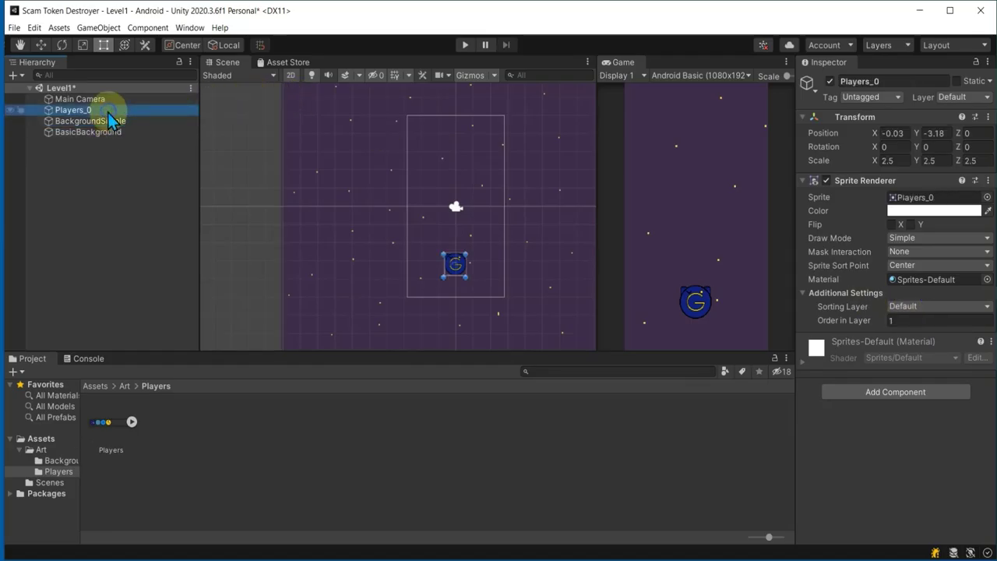
left_click(919, 308)
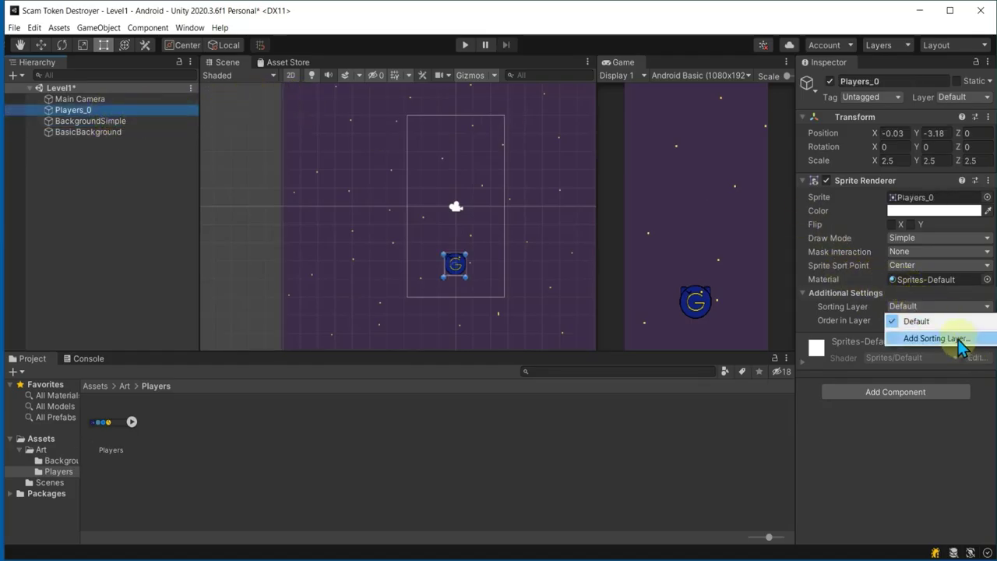
- Add two new sorting layers named 'Player' and 'Background'
left_click(959, 339)
left_click(960, 158)
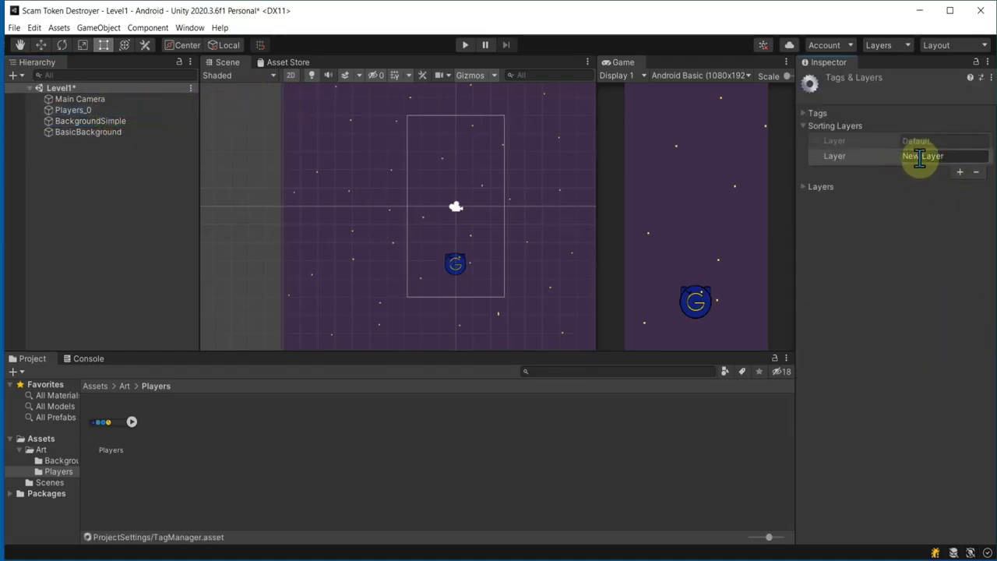
left_click(923, 156)
type("Player")
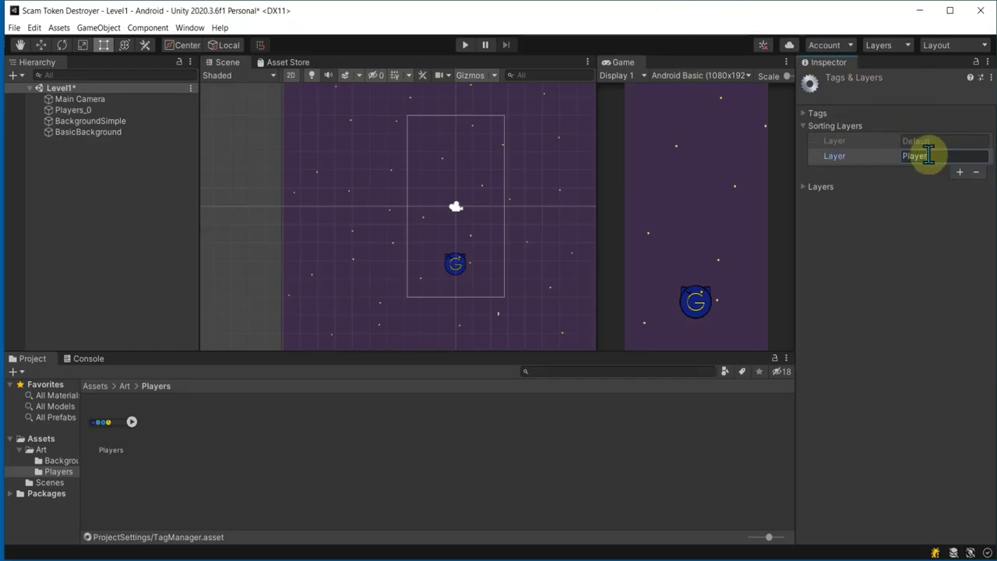
left_click(959, 171)
left_click(948, 168)
type("Background")
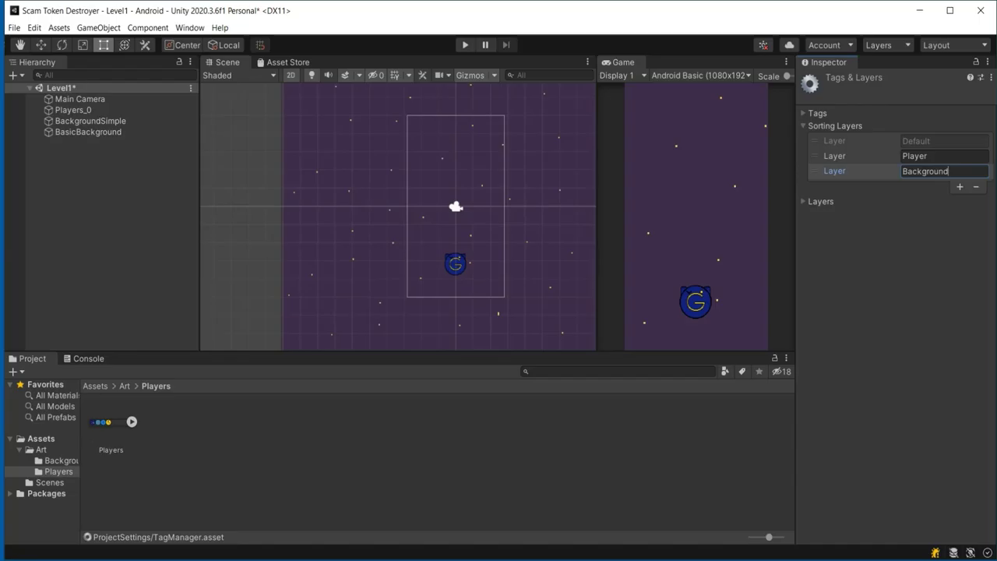
key("Return")
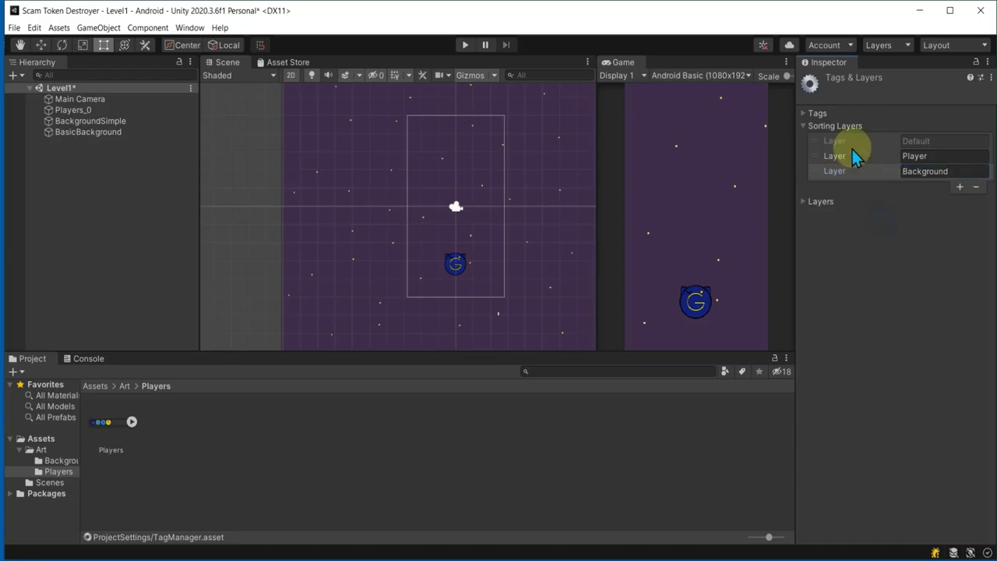
- Put BackgroundSimple on the Background sorting layer, then go back to the sorting layer settings
left_click(96, 123)
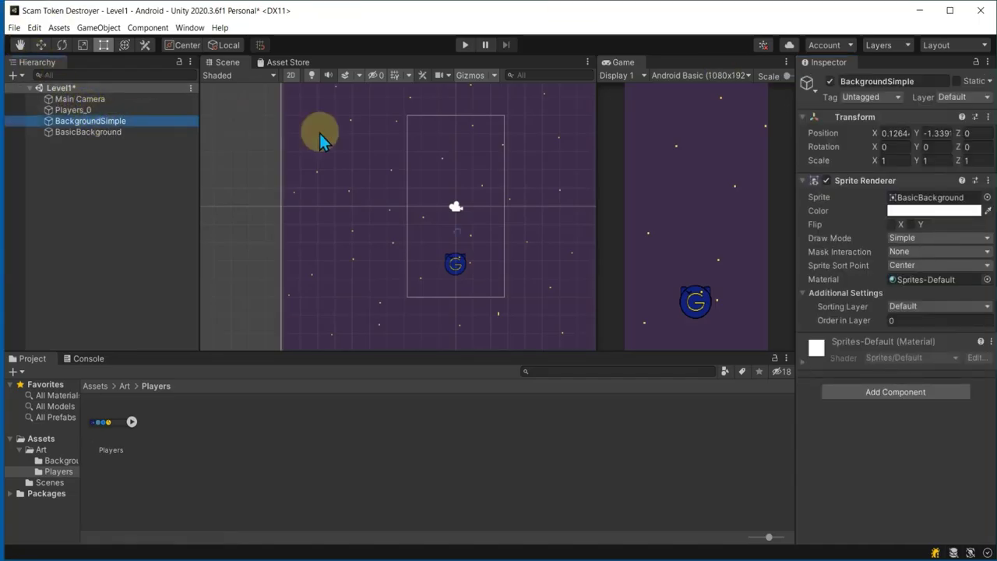
left_click(919, 310)
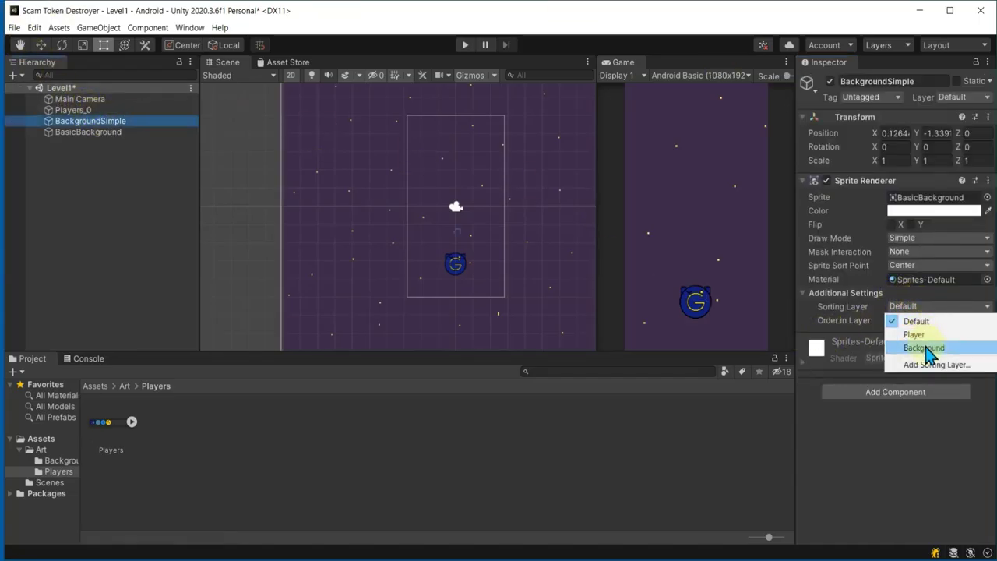
left_click(927, 345)
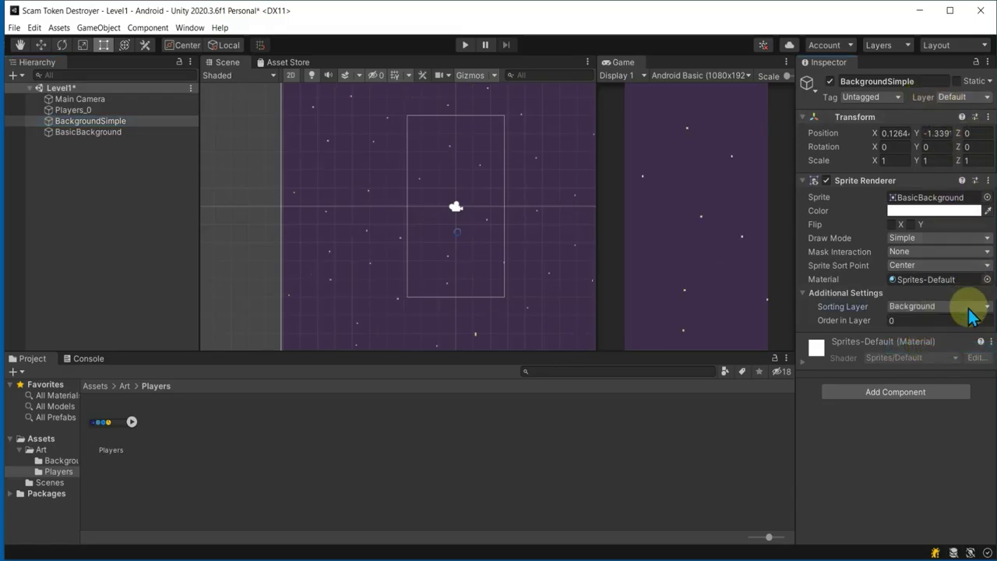
left_click(967, 306)
left_click(935, 364)
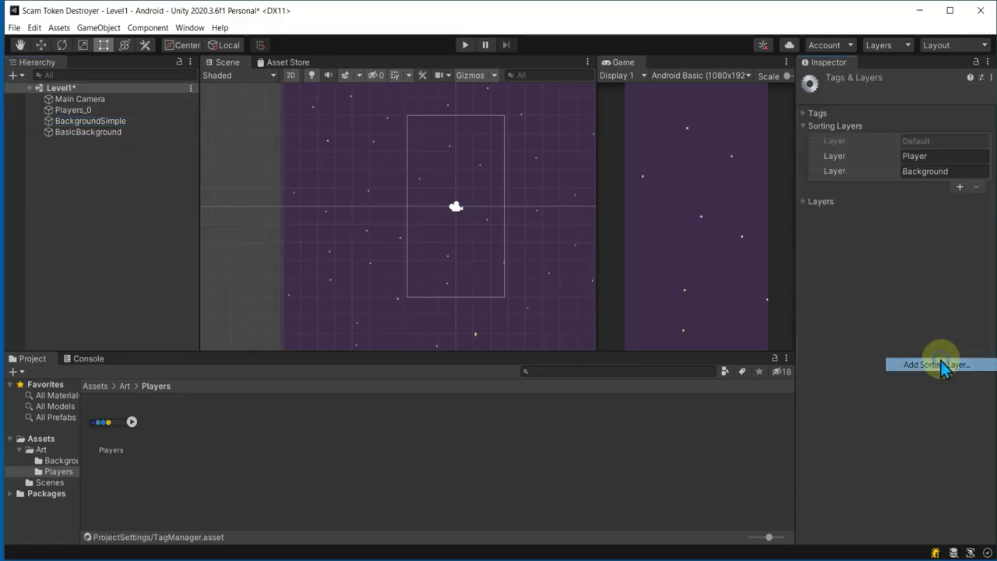
- Move the Player layer below Background and assign Players_0 to Player with Order in Layer 0
left_click_drag(839, 159, 837, 170)
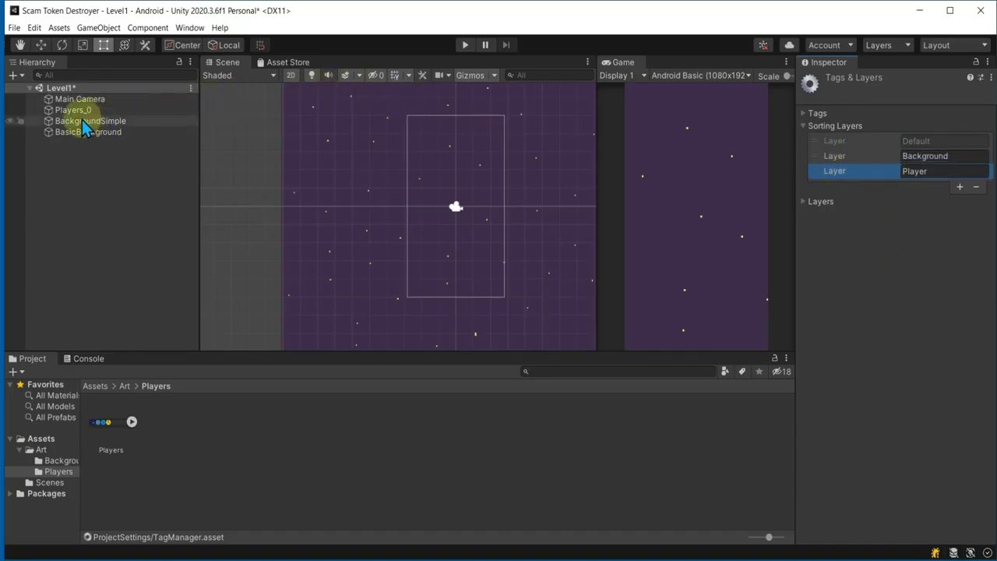
left_click(105, 113)
left_click(935, 306)
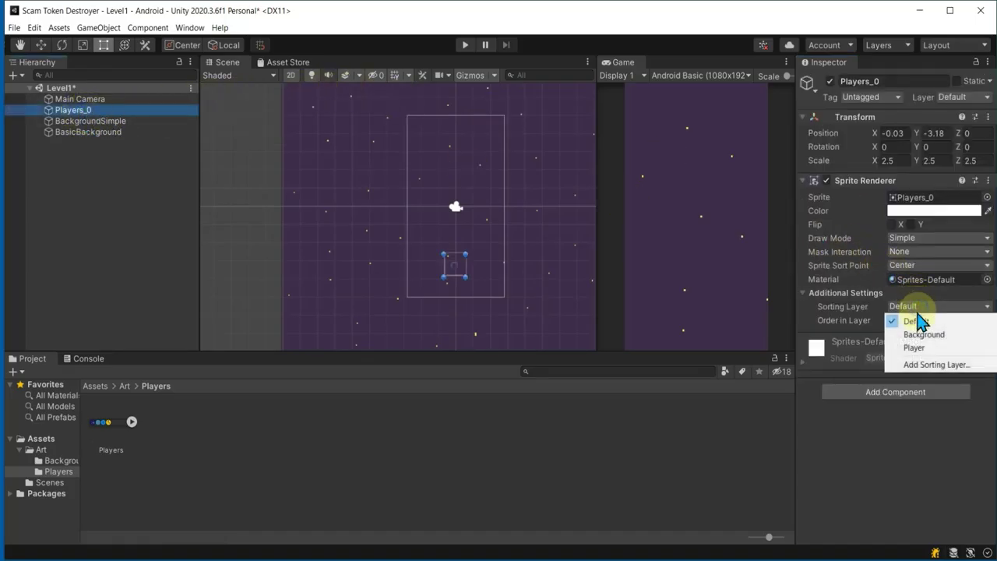
left_click(925, 350)
left_click(913, 321)
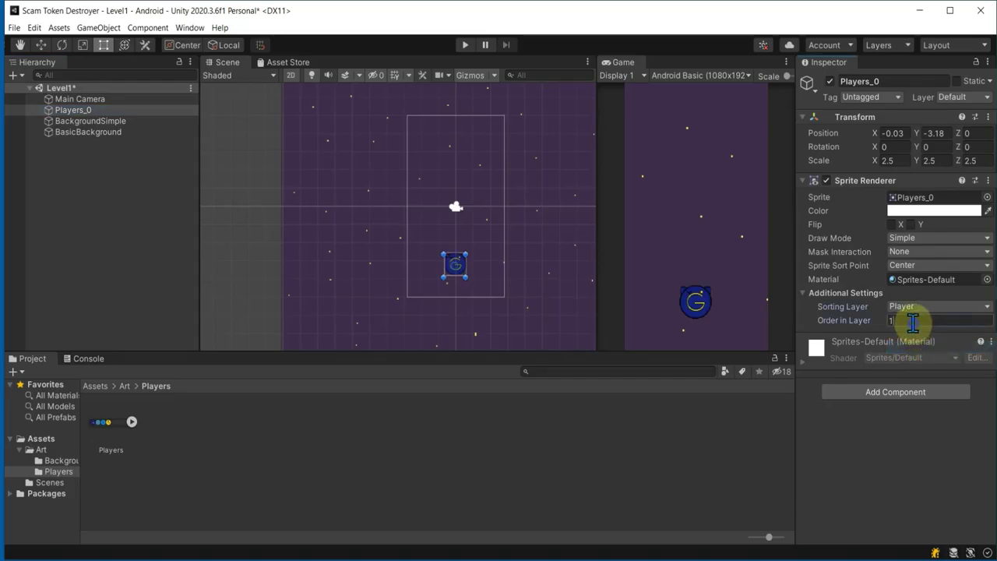
left_click(879, 473)
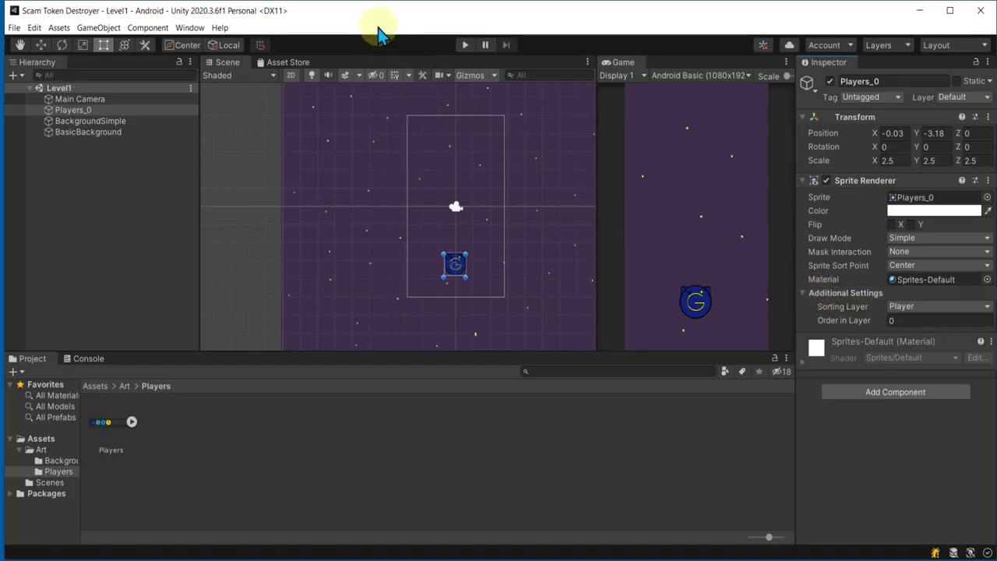
- Nudge the player sprite slightly to the right in the scene
left_click(541, 261)
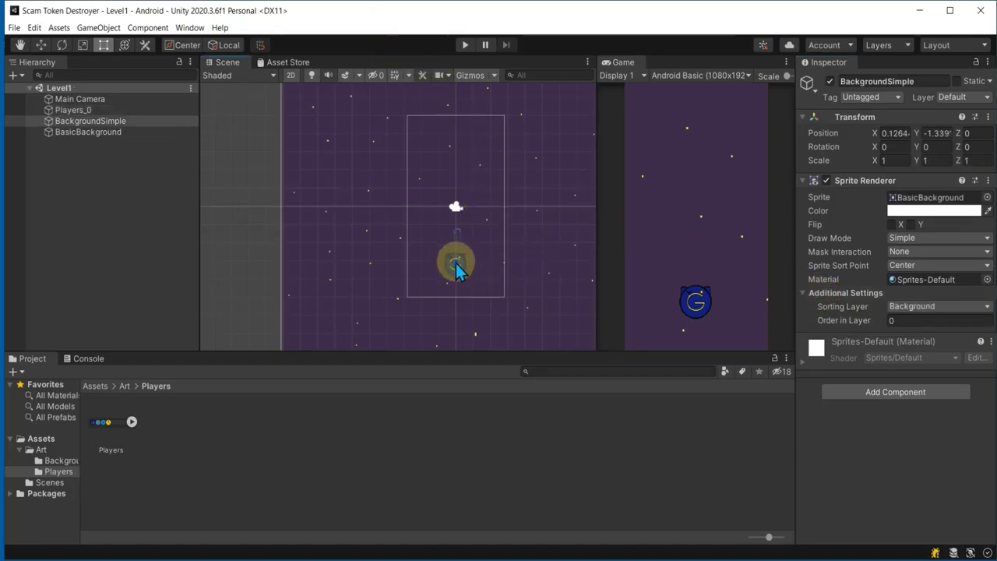
left_click(458, 270)
left_click_drag(461, 271, 473, 271)
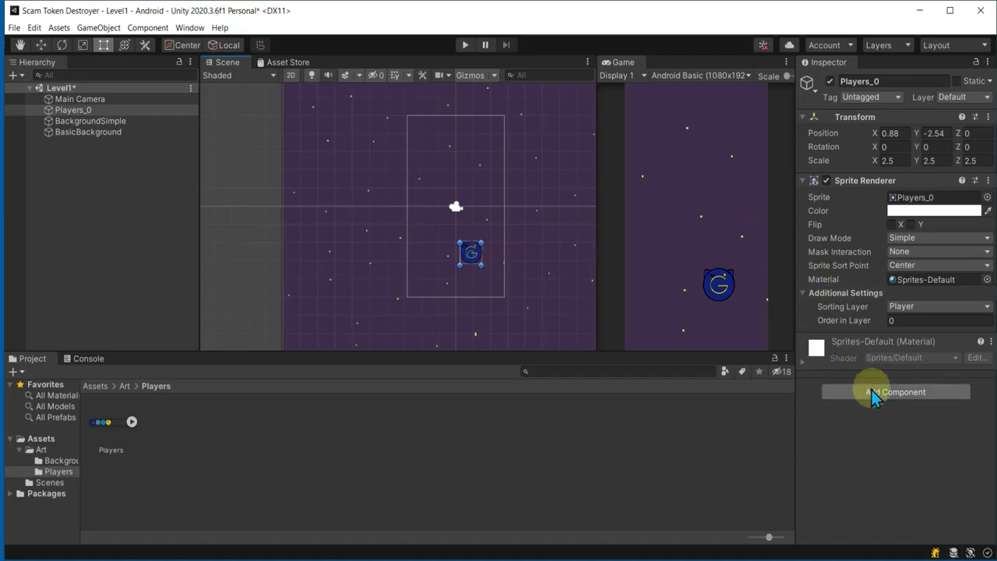
- Add a Rigidbody 2D to Players_0 and run a quick physics play test
left_click(873, 396)
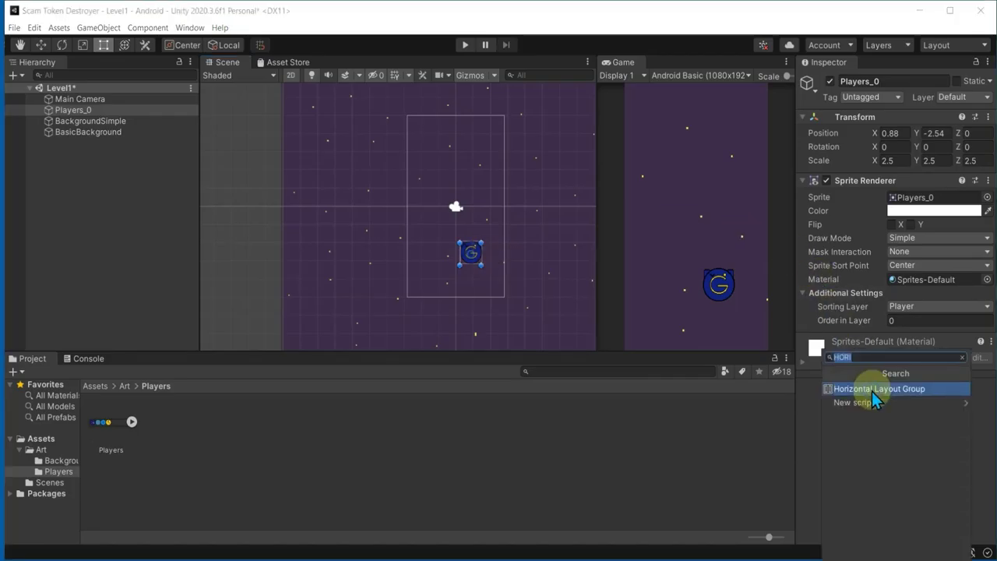
type("rig")
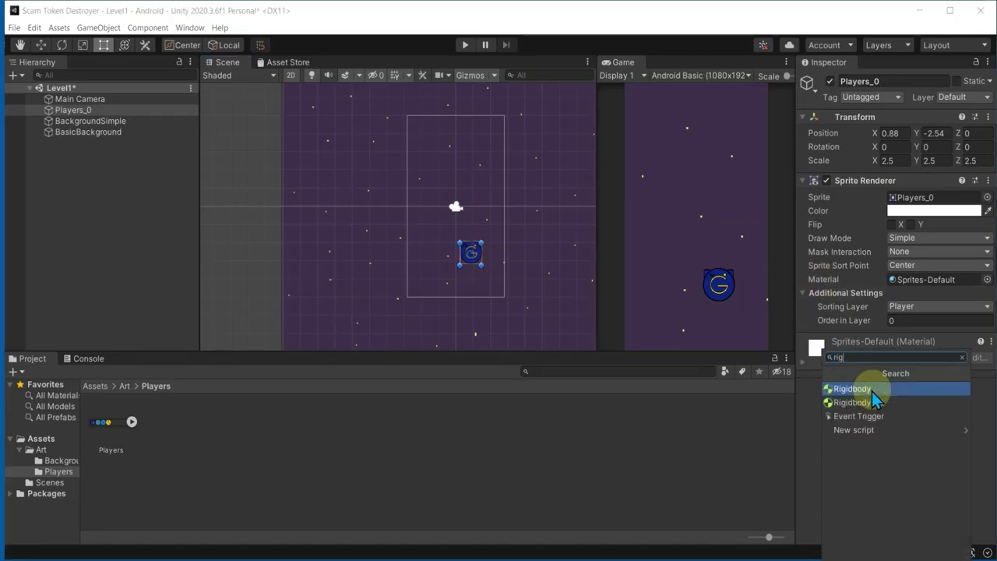
left_click(874, 402)
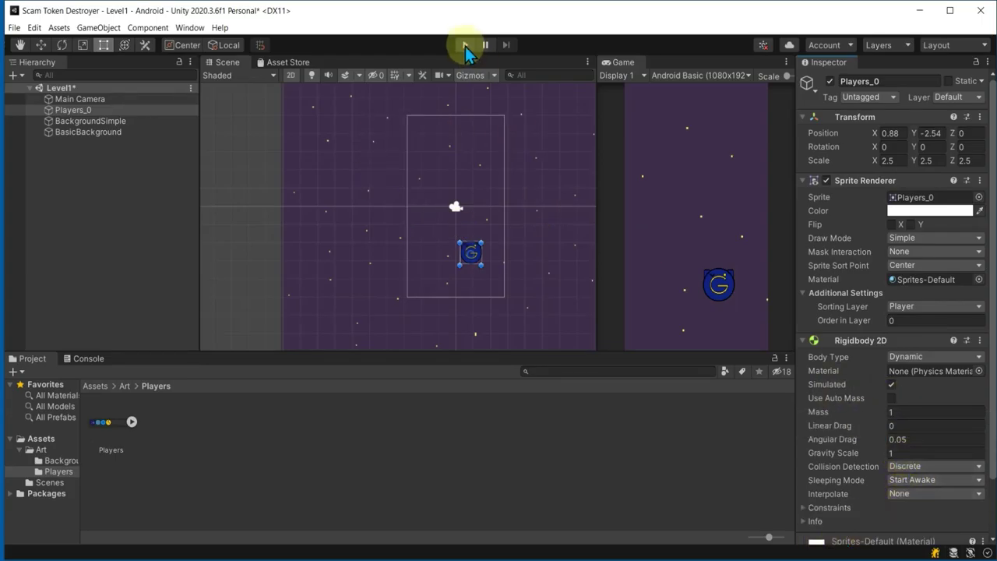
left_click(464, 47)
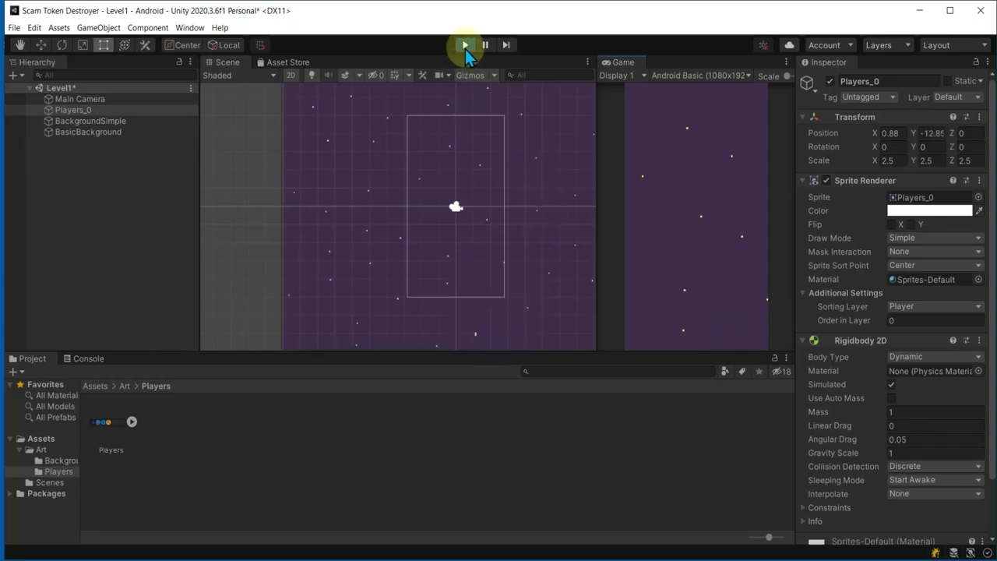
left_click(465, 46)
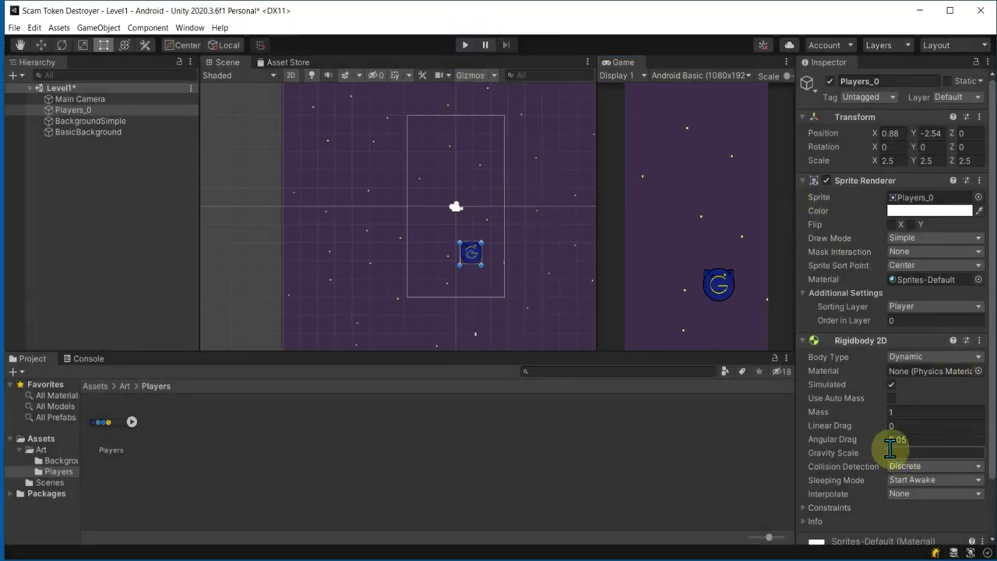
- Set Gravity Scale to 0 and play-test dragging the player sprite up and left
left_click(915, 458)
left_click(548, 250)
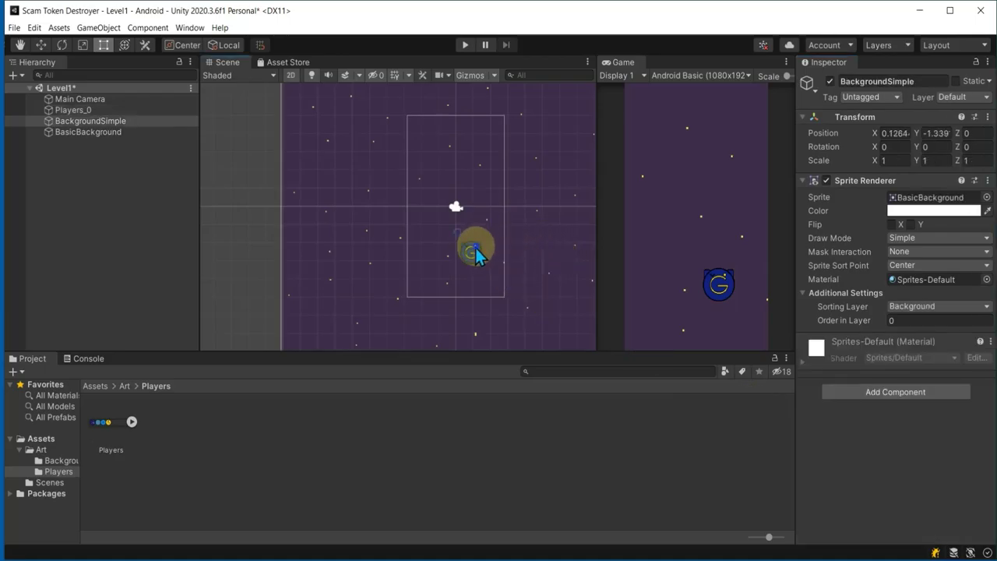
left_click(474, 252)
left_click(465, 44)
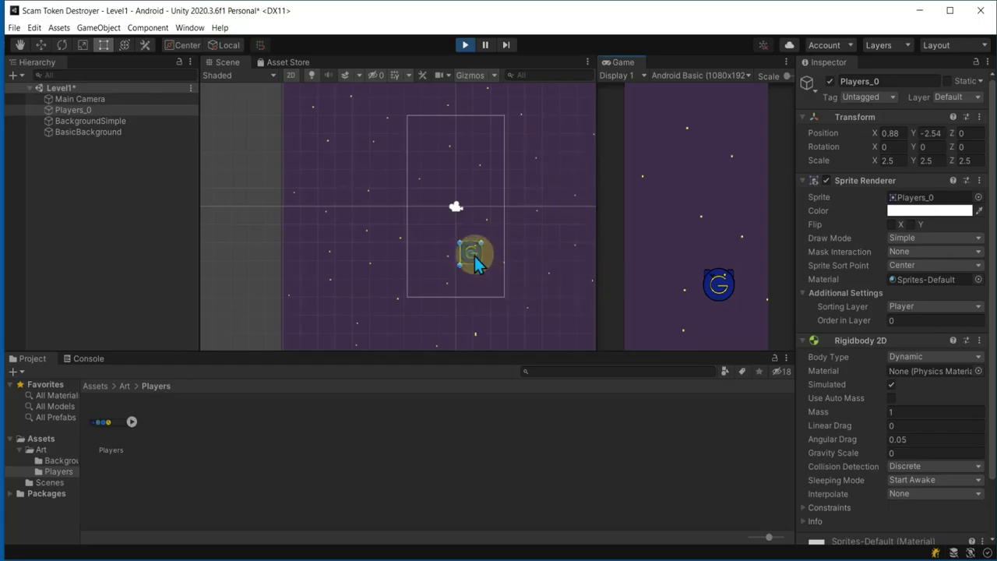
left_click_drag(475, 260, 458, 243)
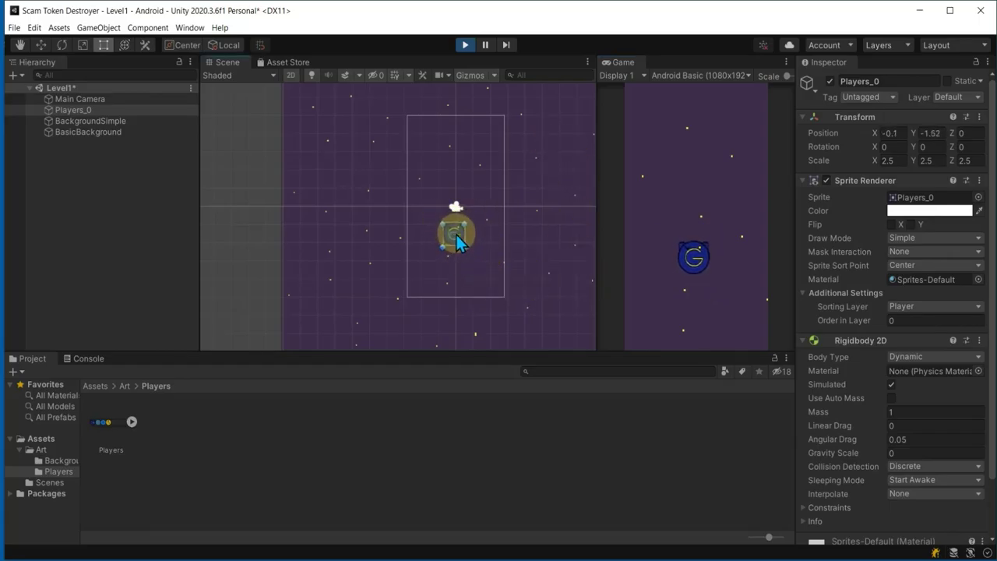
left_click(464, 45)
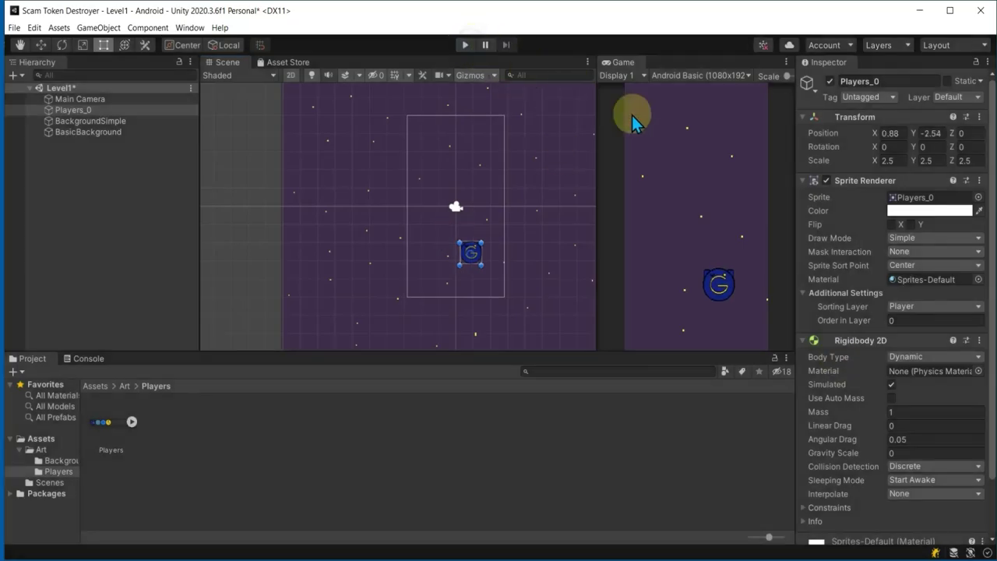
- Freeze the player's Rigidbody 2D rotation on Z under Constraints
scroll(877, 497, "down", 2)
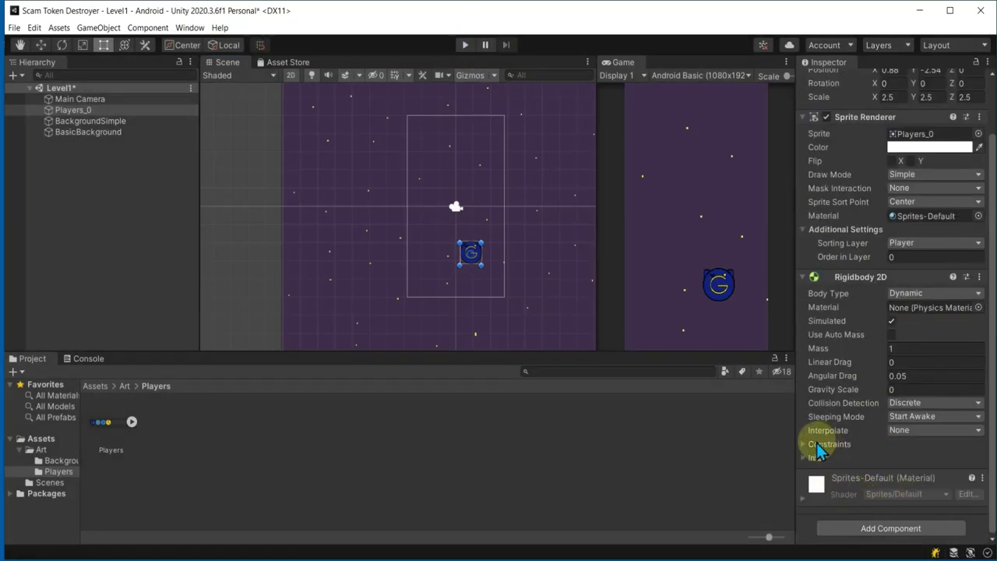
left_click(814, 446)
left_click(891, 472)
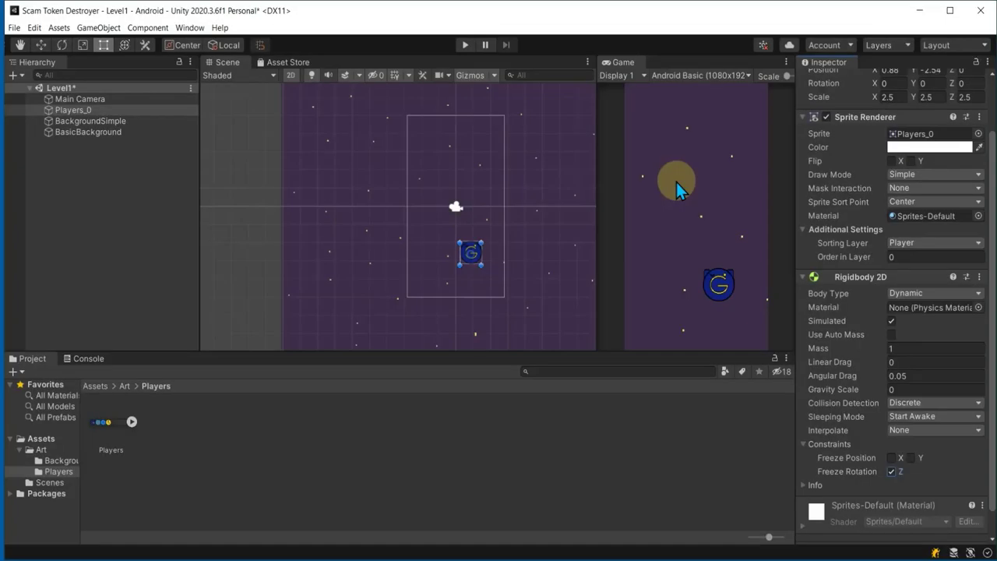
left_click(38, 438)
right_click(220, 444)
- Create a new folder named 'Scripts' in Assets
mouse_move(288, 140)
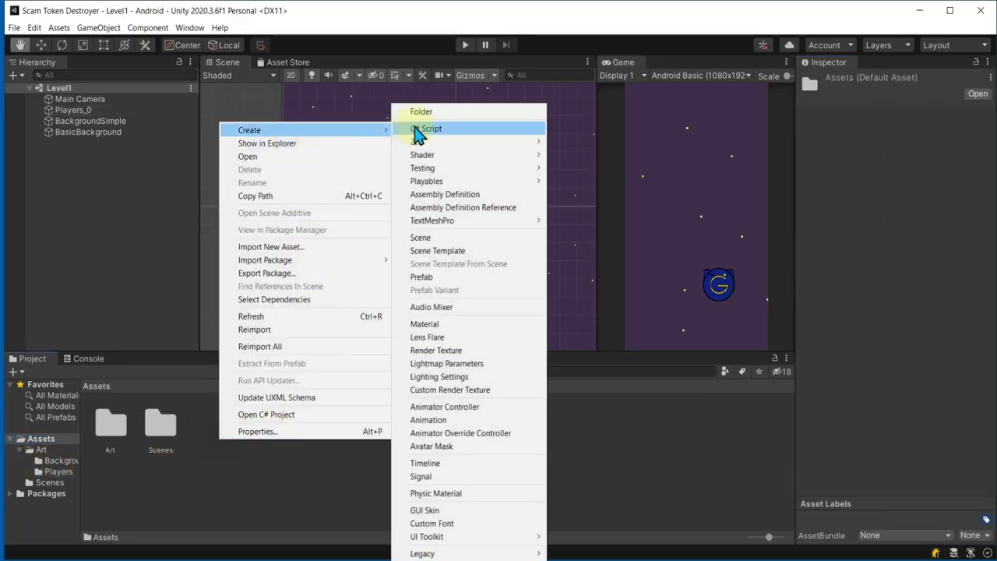
left_click(416, 111)
type("Scripts")
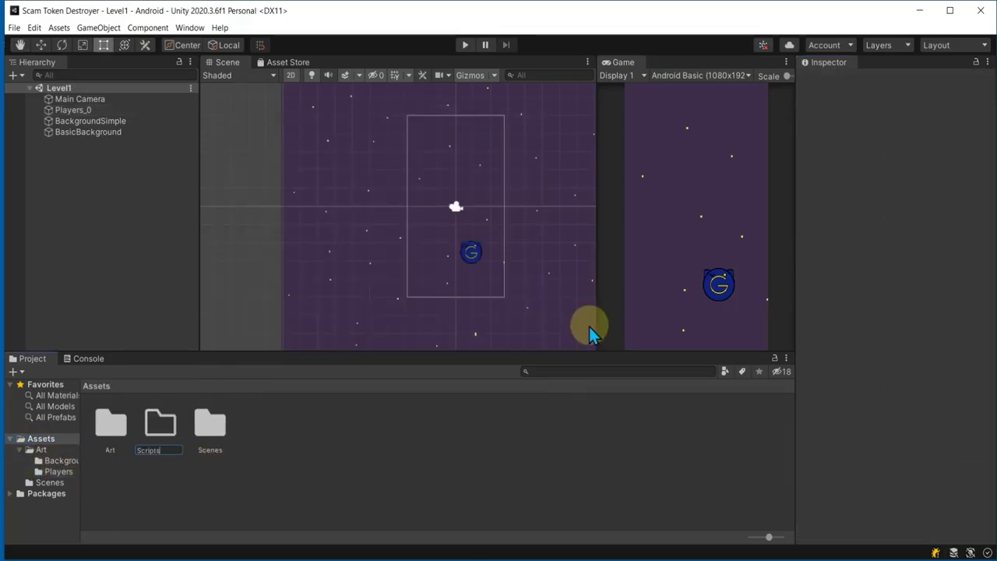
key("Return")
- Select Players_0 and collapse its Rigidbody 2D settings in the Inspector
left_click(94, 112)
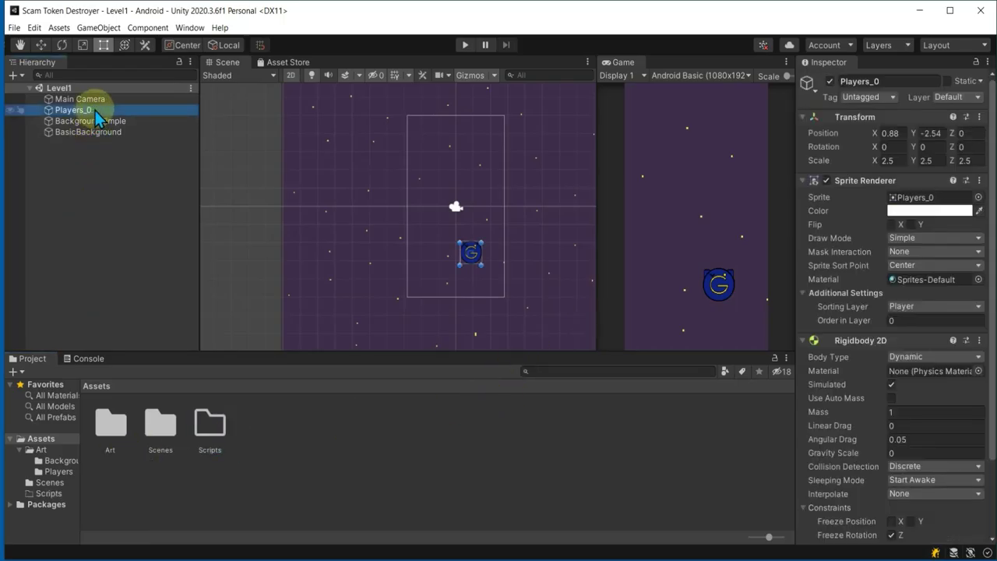
scroll(857, 374, "down", 5)
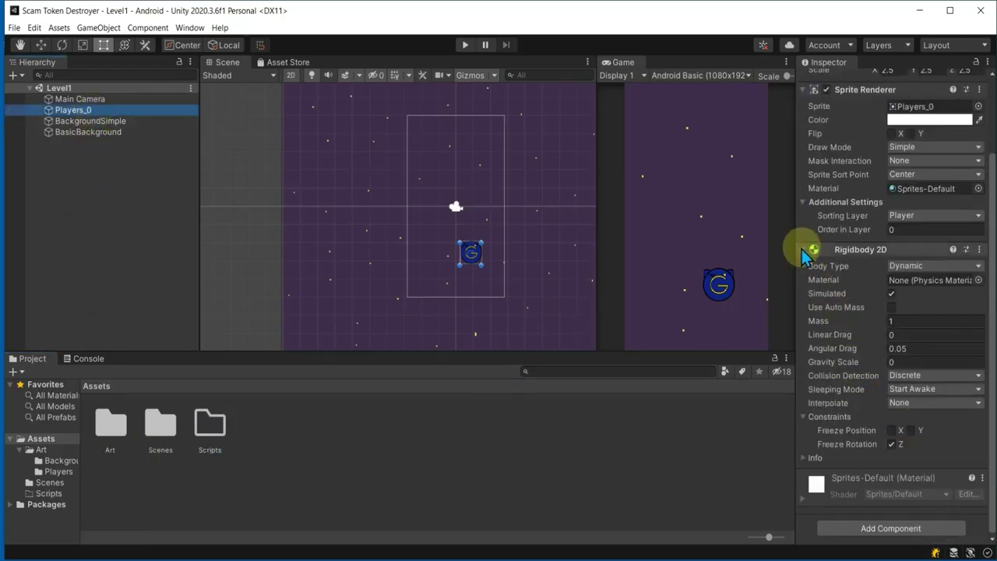
left_click(804, 250)
left_click(878, 408)
left_click(693, 462)
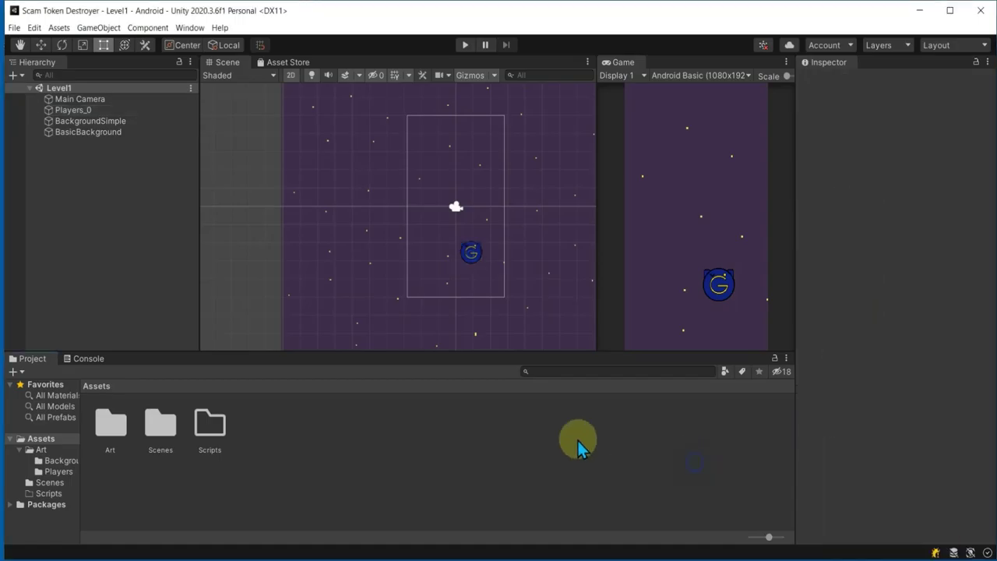
- Create a C# script named 'PlayerMovement' inside the Scripts folder
double_click(210, 427)
right_click(210, 424)
mouse_move(285, 115)
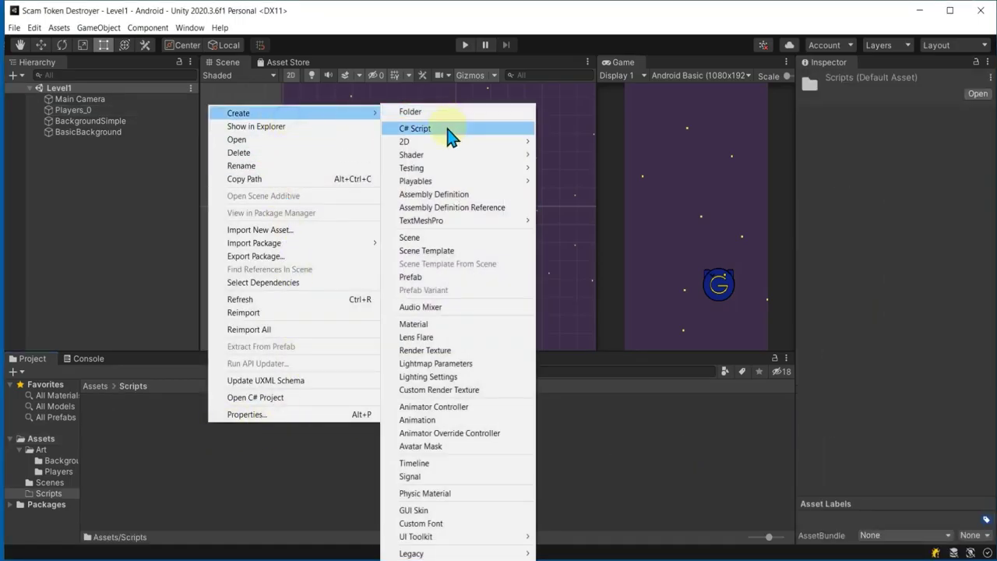
left_click(450, 130)
type("PlayerMovem")
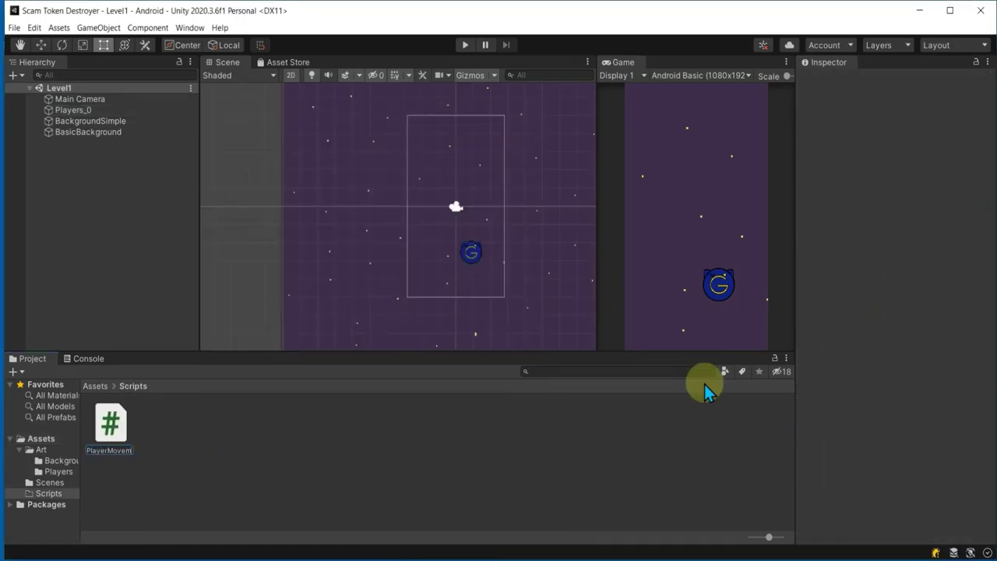
type("ent")
key("Return")
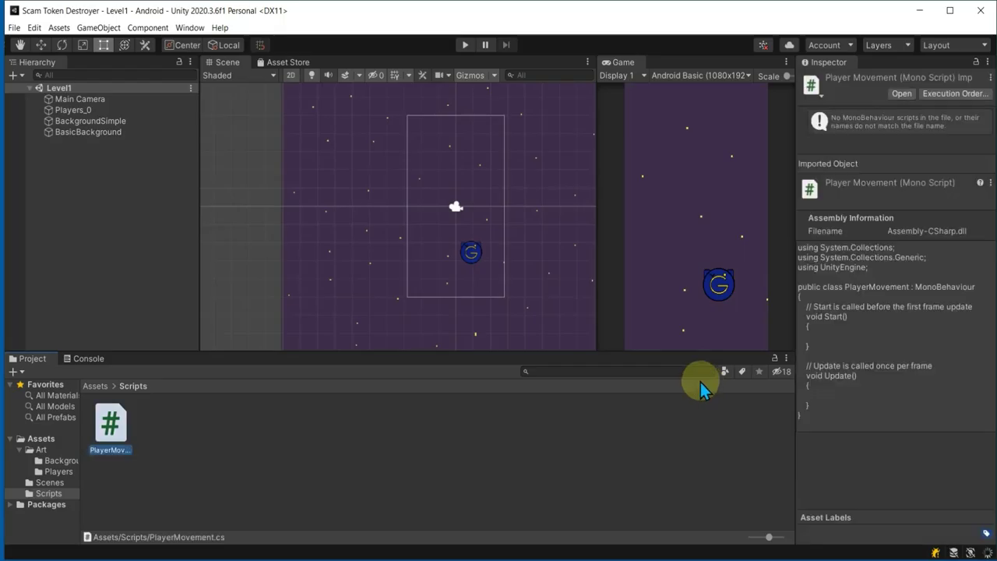
- Attach PlayerMovement to Players_0 and open the script in the editor
left_click(78, 111)
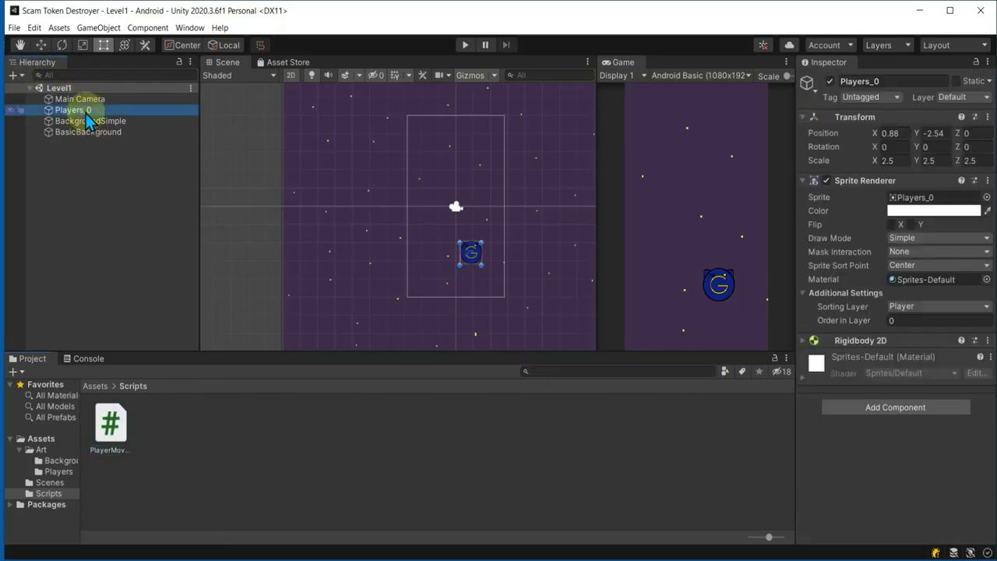
left_click_drag(109, 429, 841, 471)
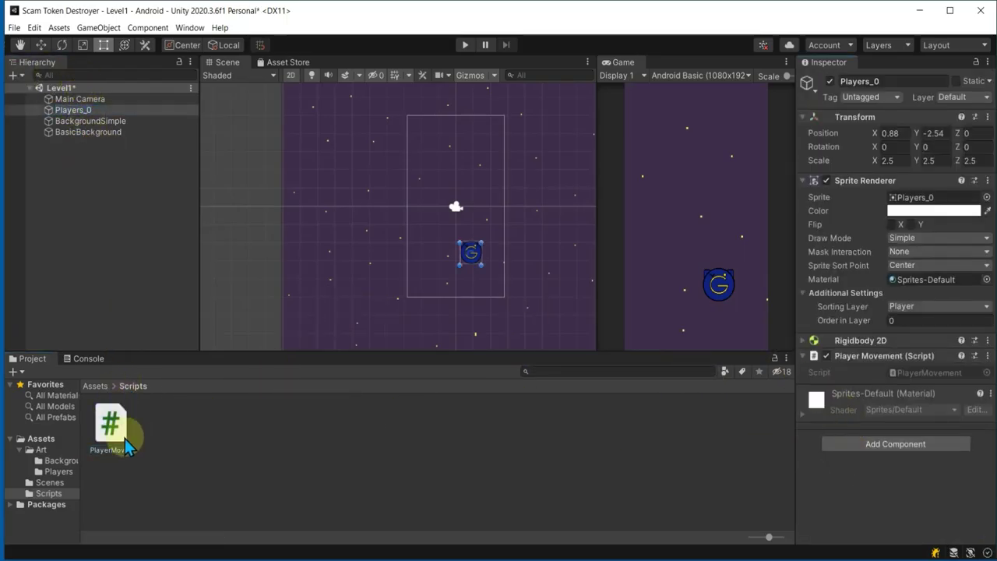
double_click(116, 430)
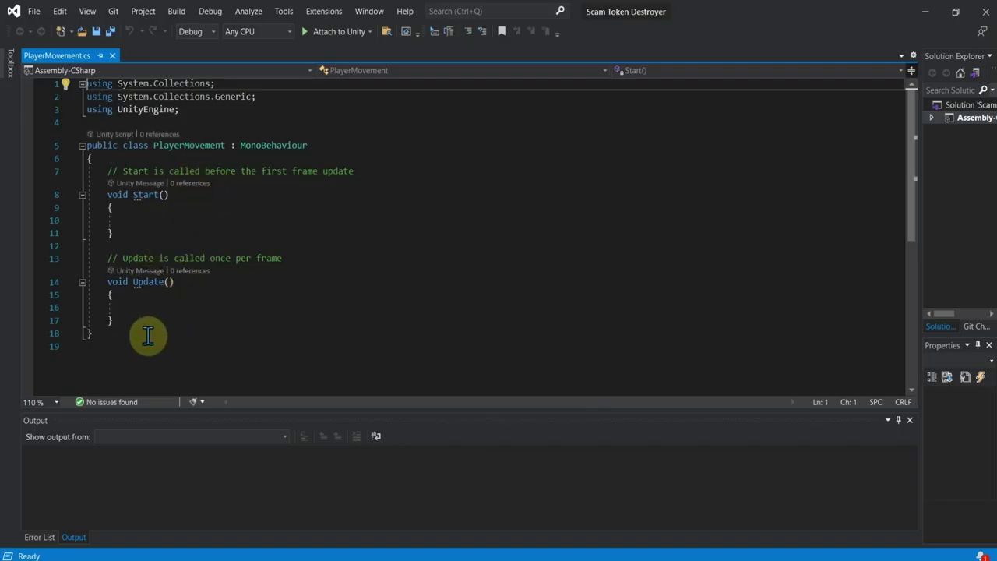
- Add a //Touch Controls comment line inside Update()
left_click(140, 307)
left_click(185, 294)
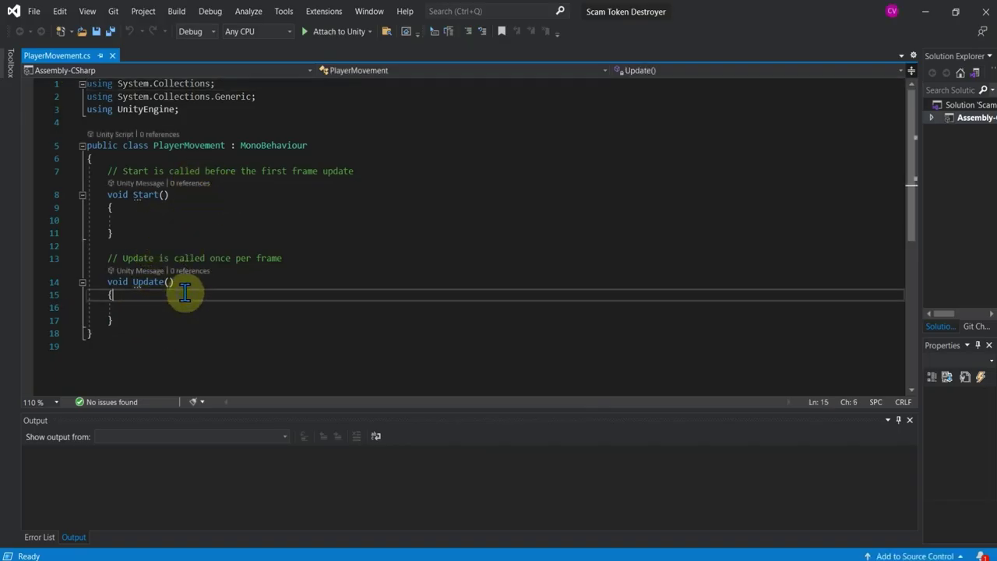
key("Return")
type("//Touch Controls")
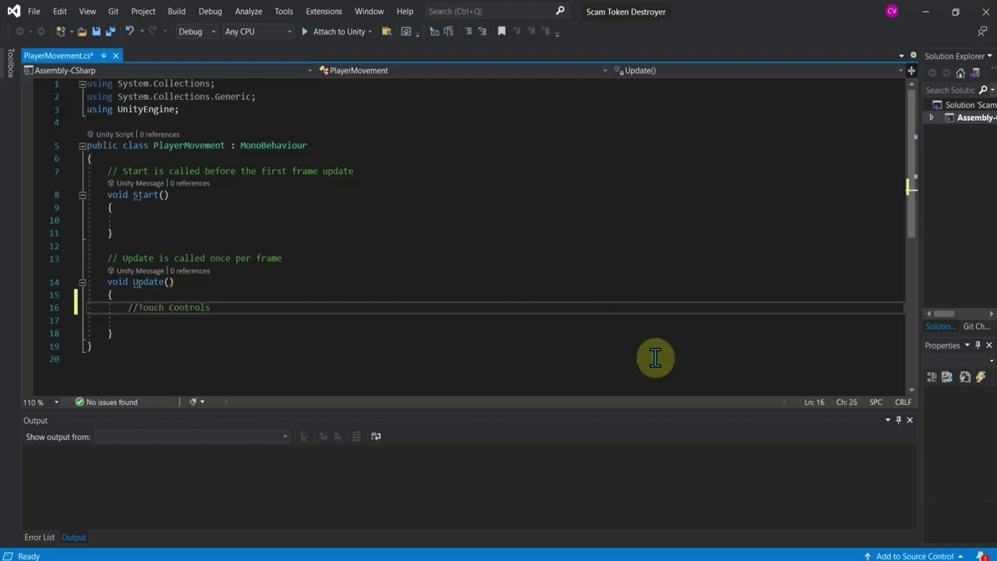
key("Return")
type("{")
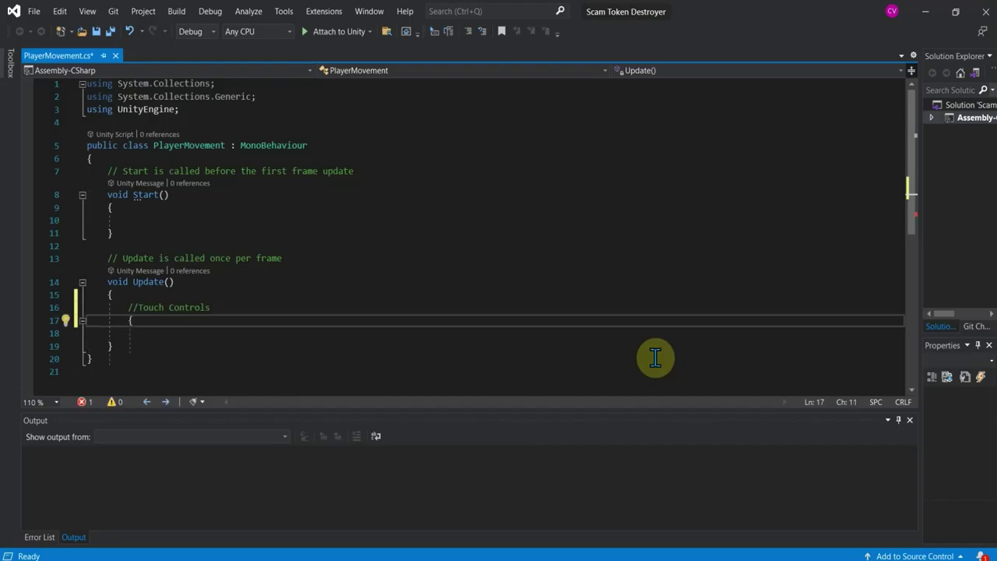
- Write an if (Input.touchCount > 0) block with braces below the comment
type("if")
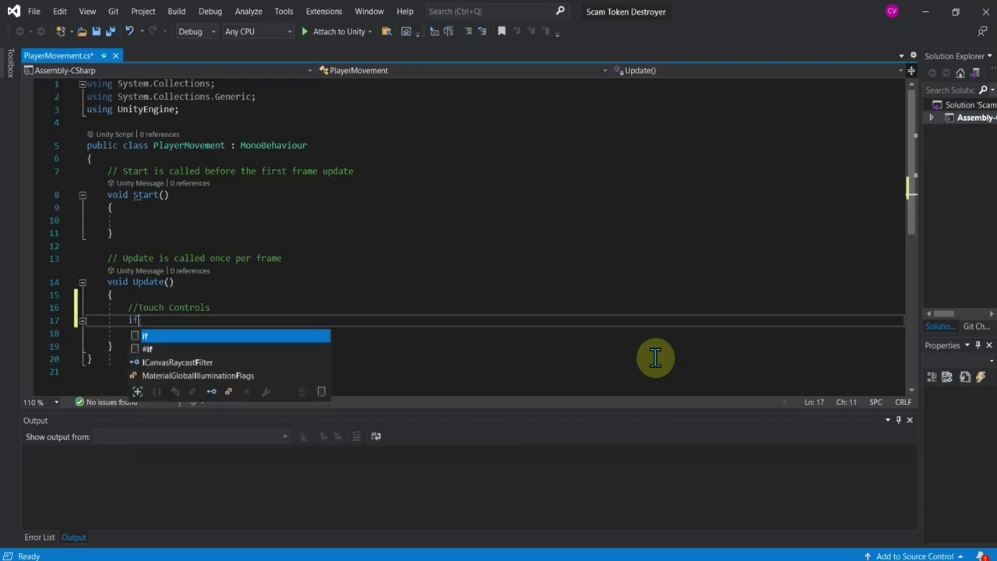
type("(touch")
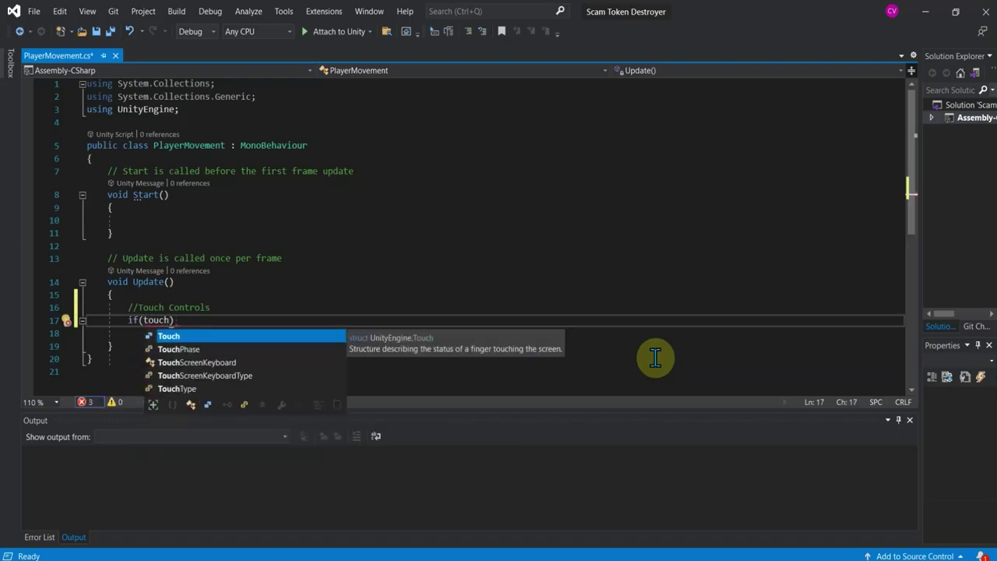
key("BackSpace")
key("BackSpace")
key("BackSpace")
key("BackSpace")
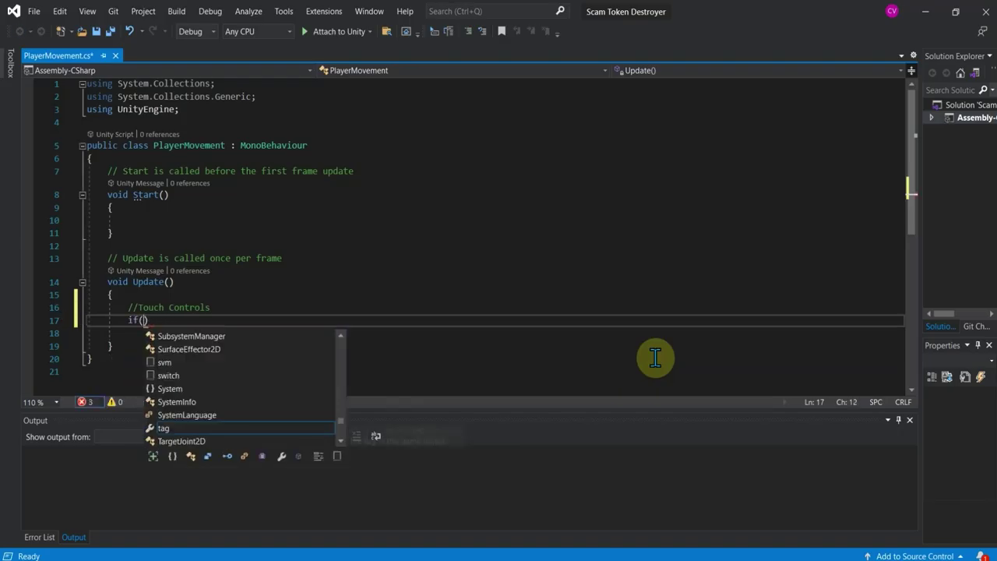
type("Input.tou")
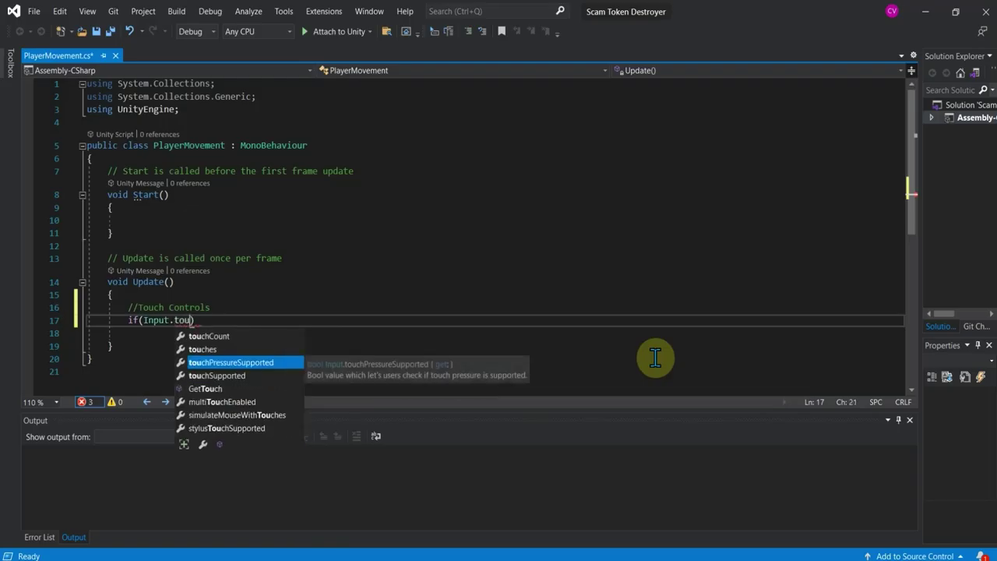
key("Up")
key("Up")
key("Tab")
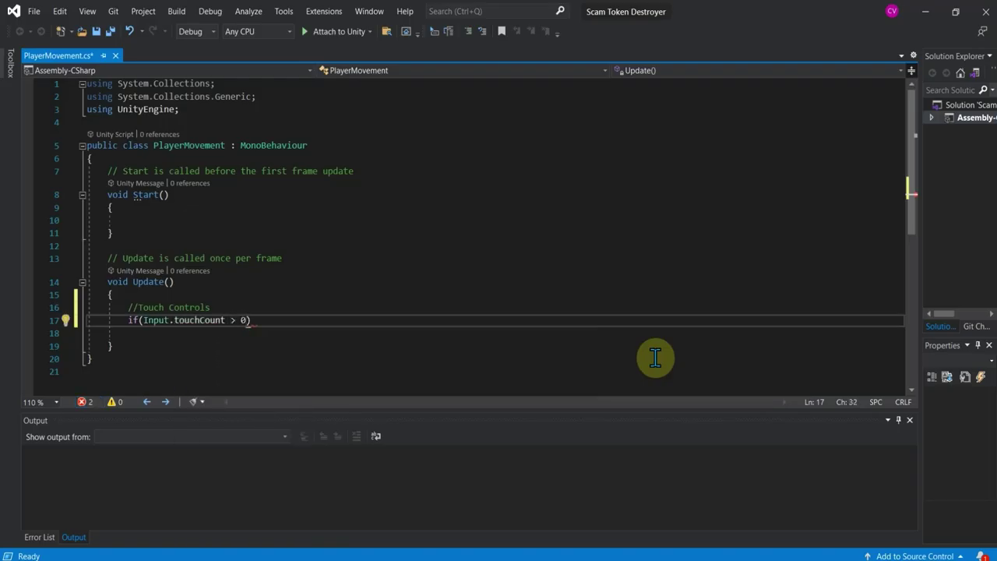
key("Return")
type("{")
key("Return")
left_click(353, 320)
type("// If the player touches the screen, more than no touches on screen")
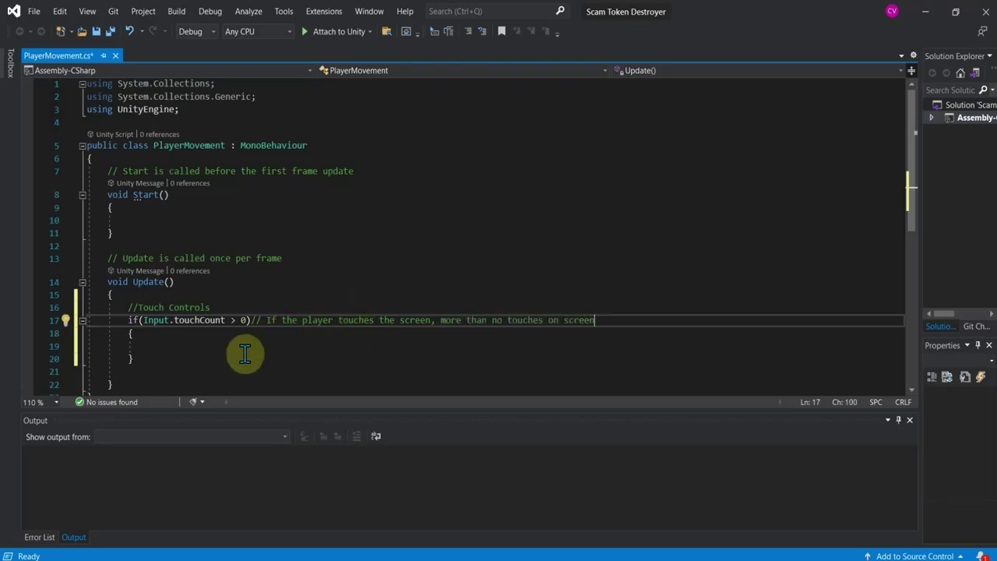
left_click(243, 345)
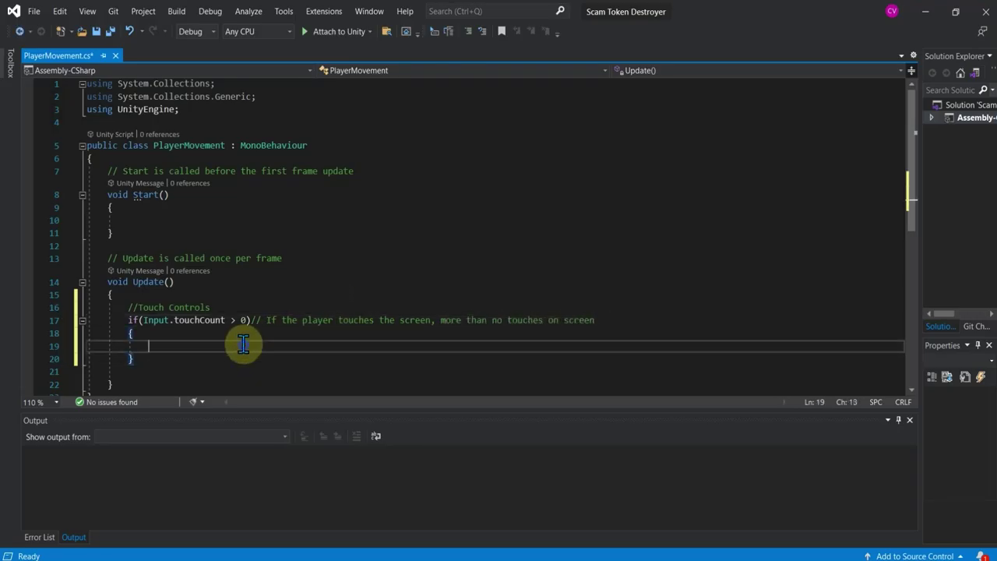
- Add Touch touch = Input.GetTouch(0); commented as storing the first touch for moving the player
type("Touch  = input.")
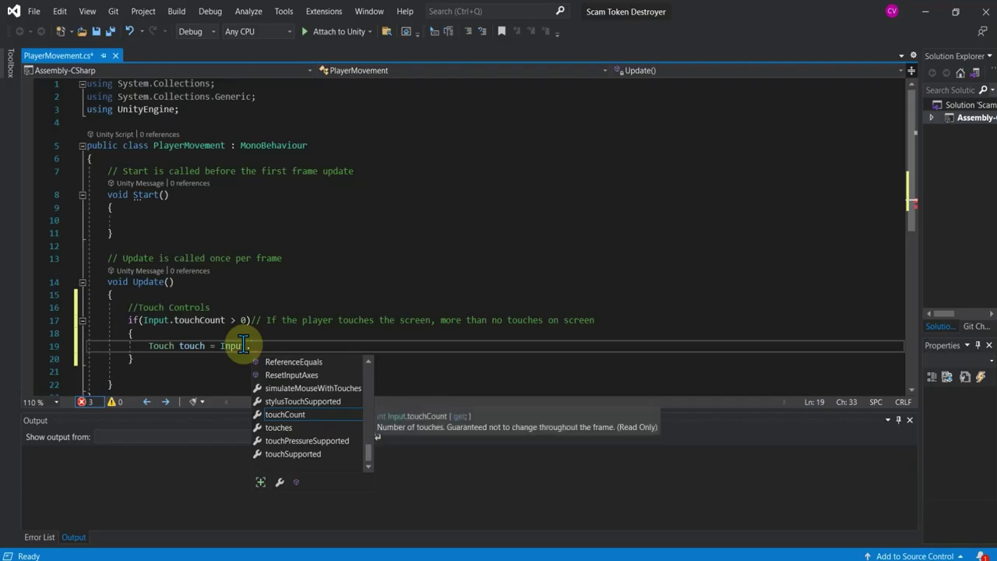
type("GetTouch(")
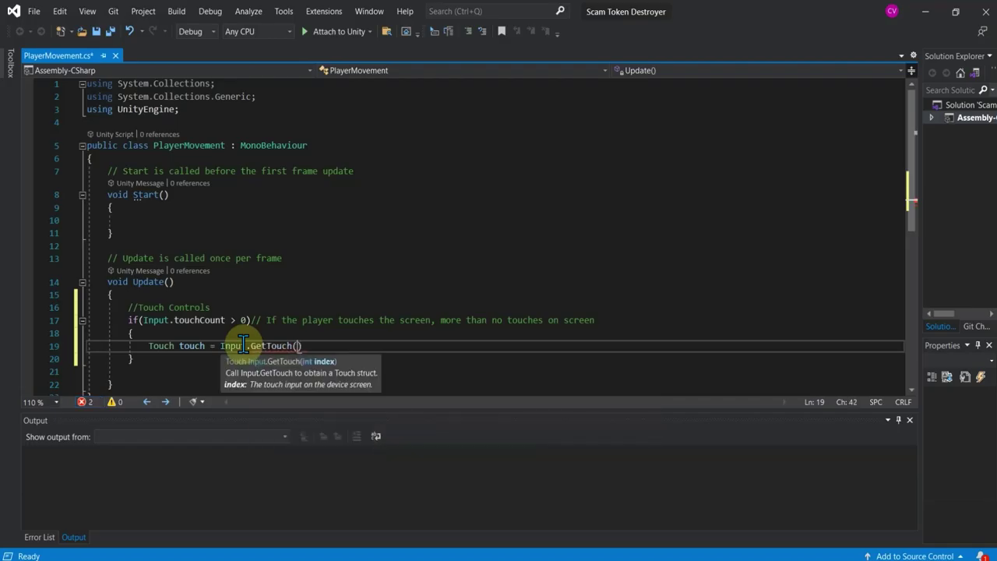
type("0); // Gets the")
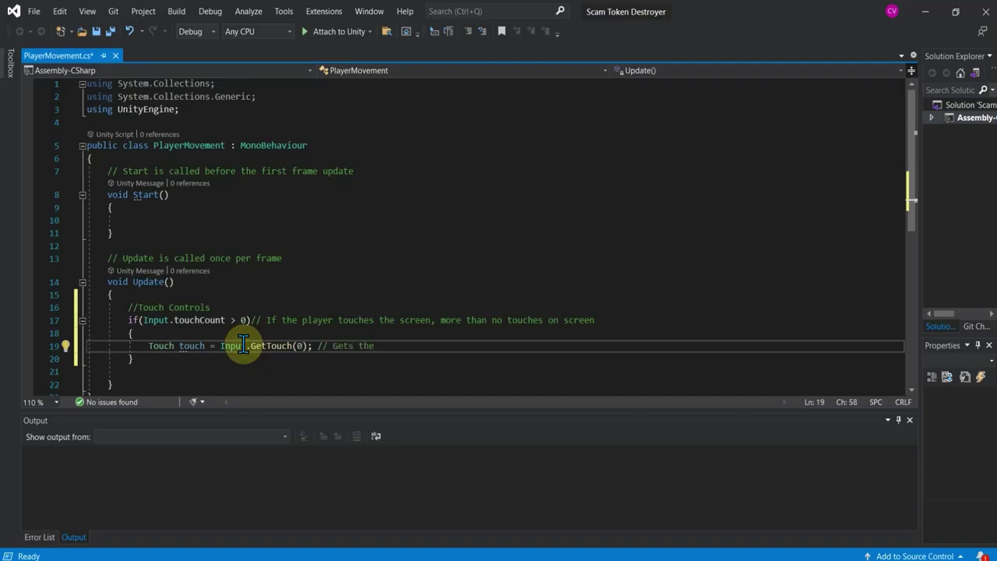
type("touch, th")
type("e first touch and stores it as a value")
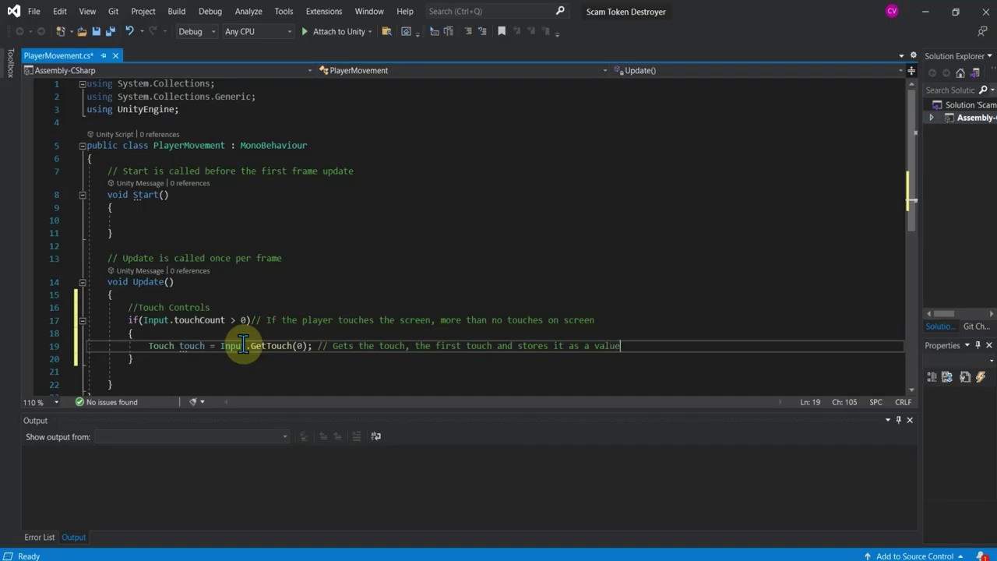
type(" for moving th")
type("e plaYER")
key("BackSpace")
key("BackSpace")
key("BackSpace")
type("yer")
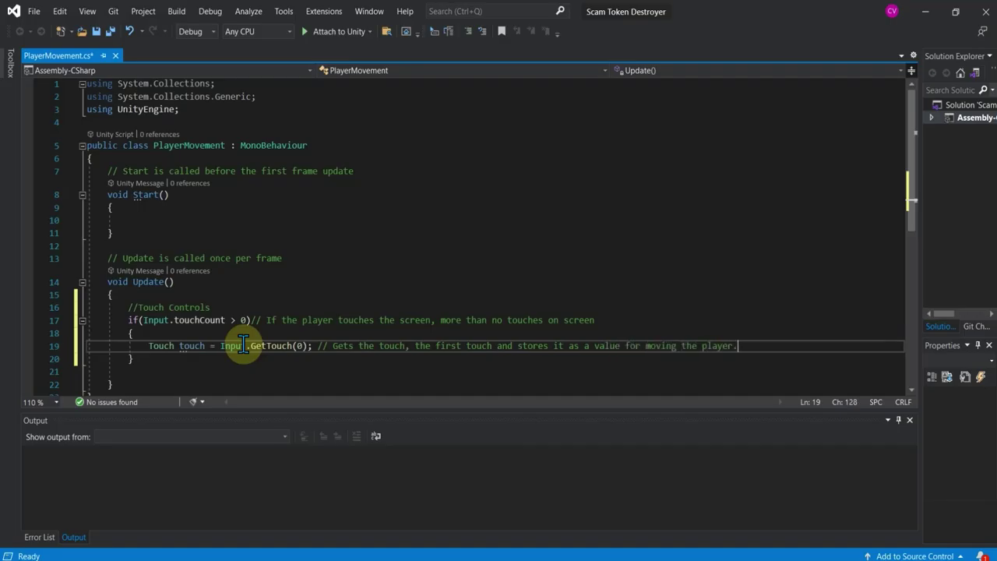
type(".")
key("Return")
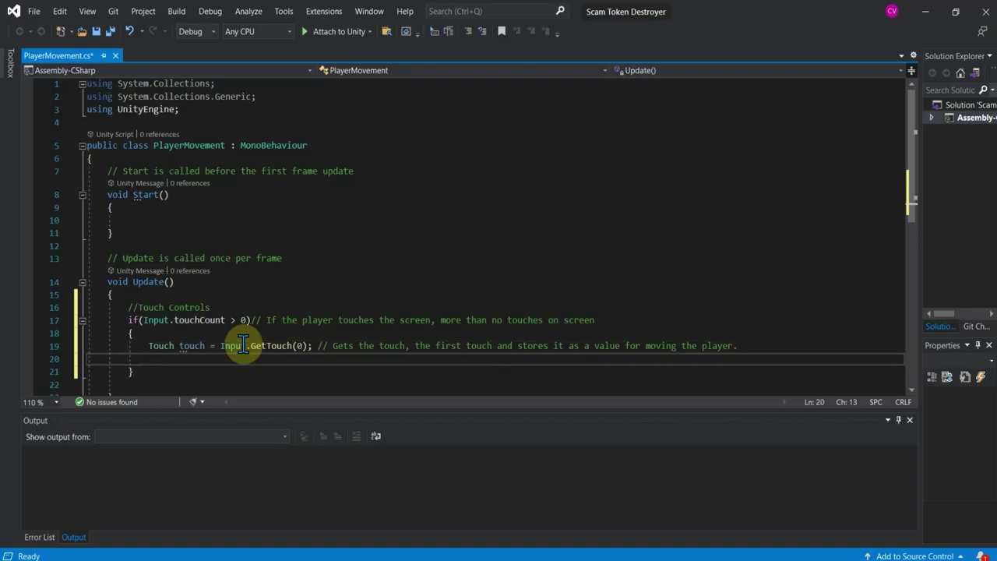
key("Return")
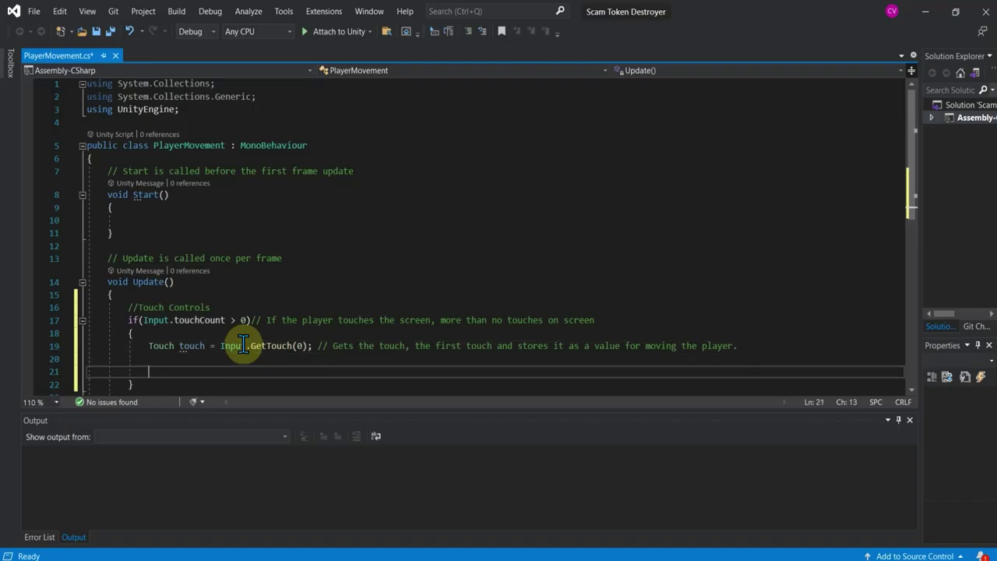
- Add a comment about adjusting for camera and game coordinates to properly move the player
type("//You need to a")
type("djust for the world and")
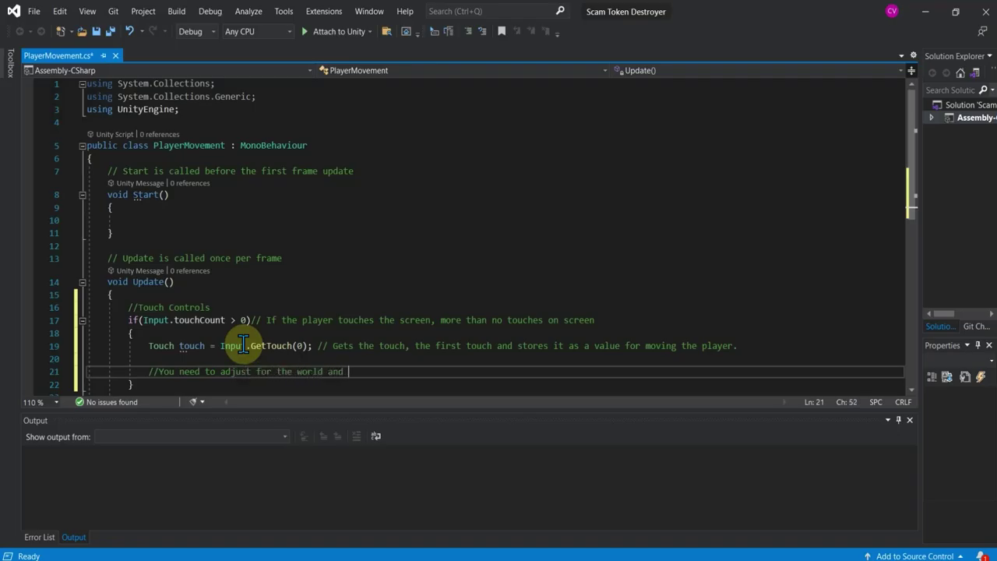
key("BackSpace")
key("BackSpace")
key("BackSpace")
key("BackSpace")
key("BackSpace")
key("BackSpace")
key("BackSpace")
key("BackSpace")
type("camera and ")
type("game coo")
type("rdinates to pe")
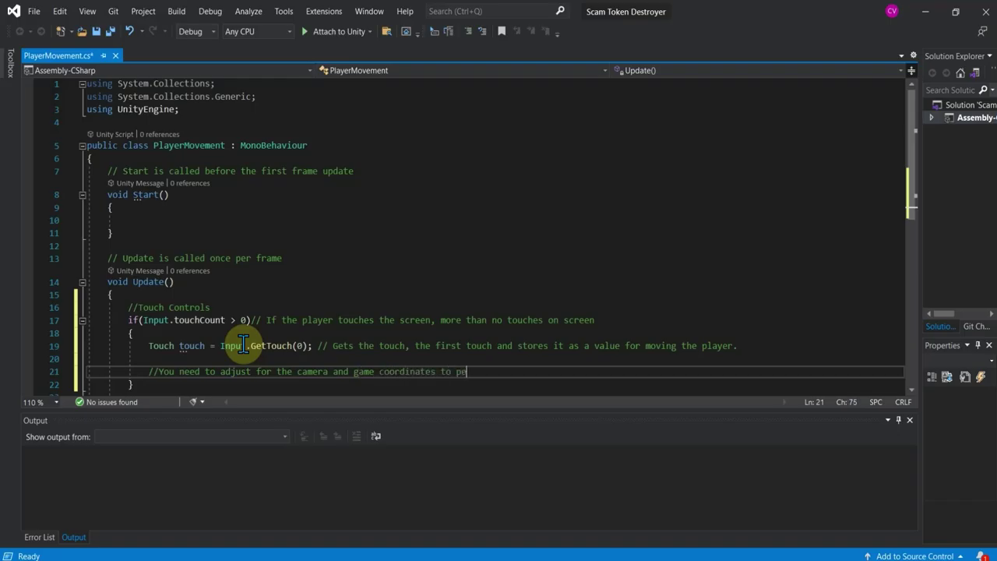
key("BackSpace")
type("roperly move")
type(" the player")
key("Return")
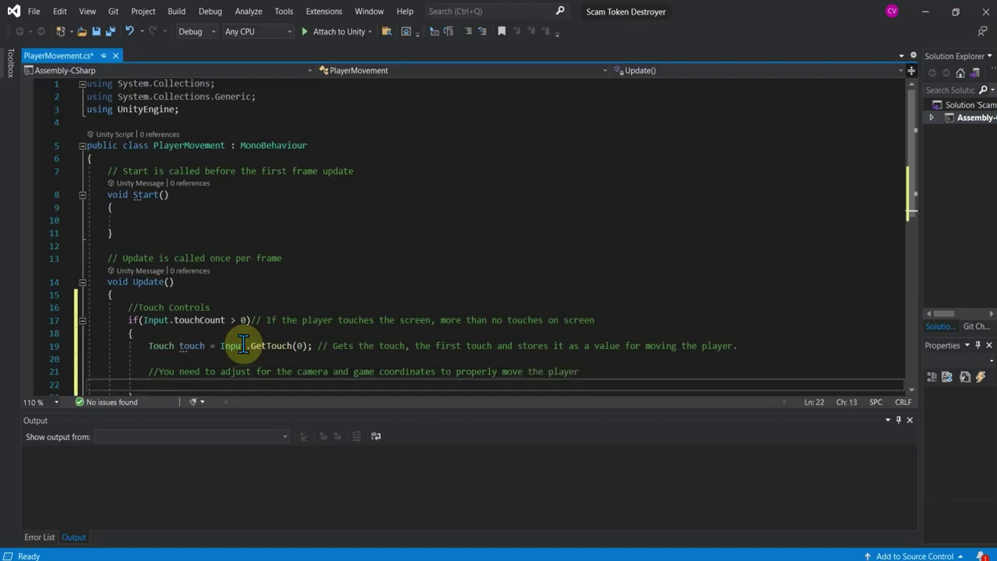
- Write Vector3 touchPosition = Camera.main.ScreenToWorldPoint(touchPosition); using autocomplete
type("vec")
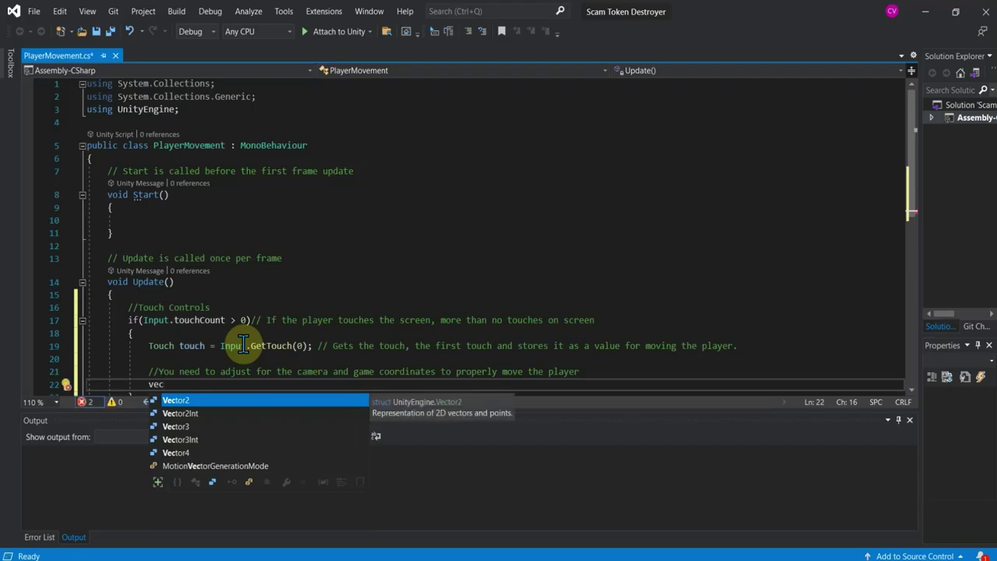
key("Down")
key("Down")
key("Tab")
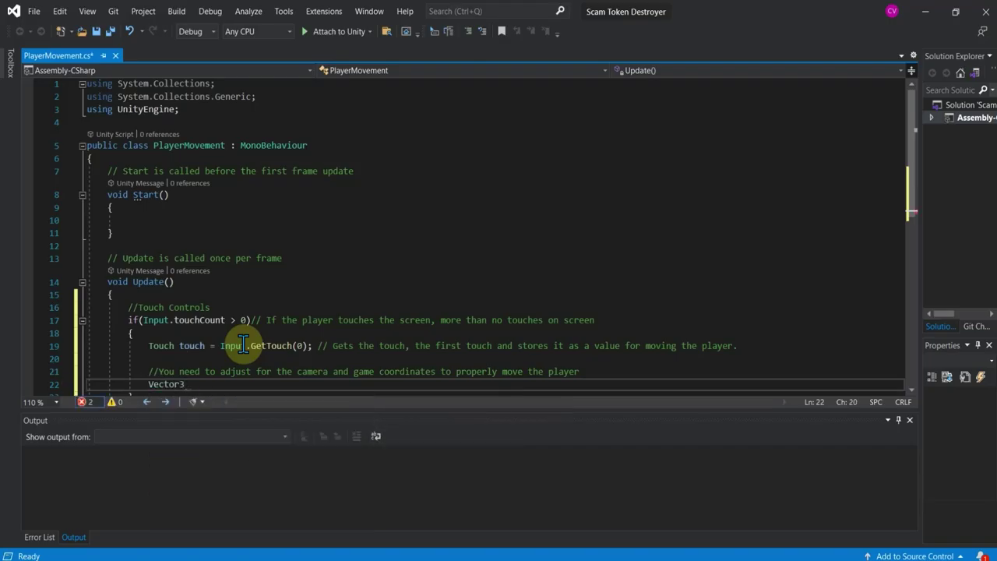
type("touch")
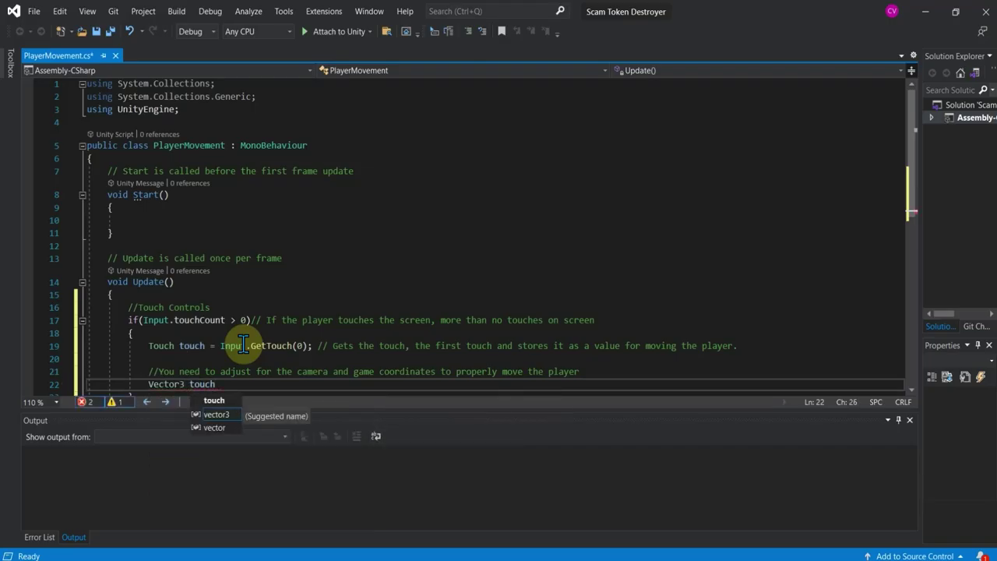
type("Position = ")
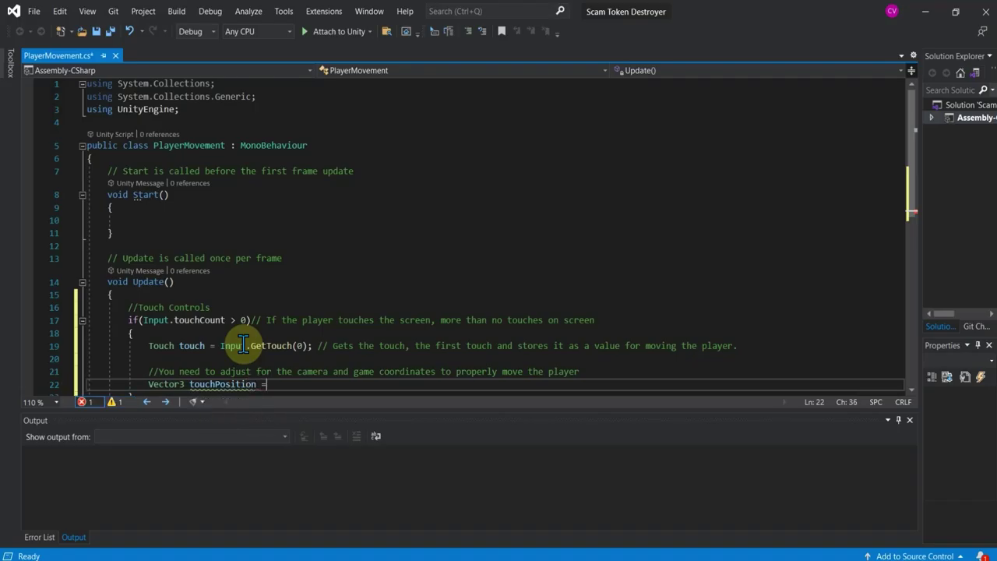
type("camer")
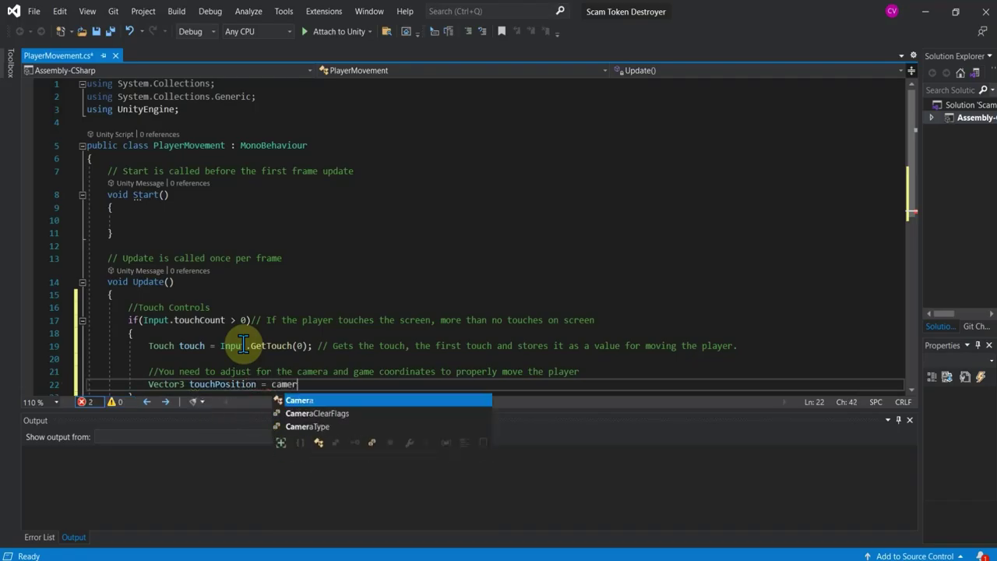
key("Tab")
type(".main")
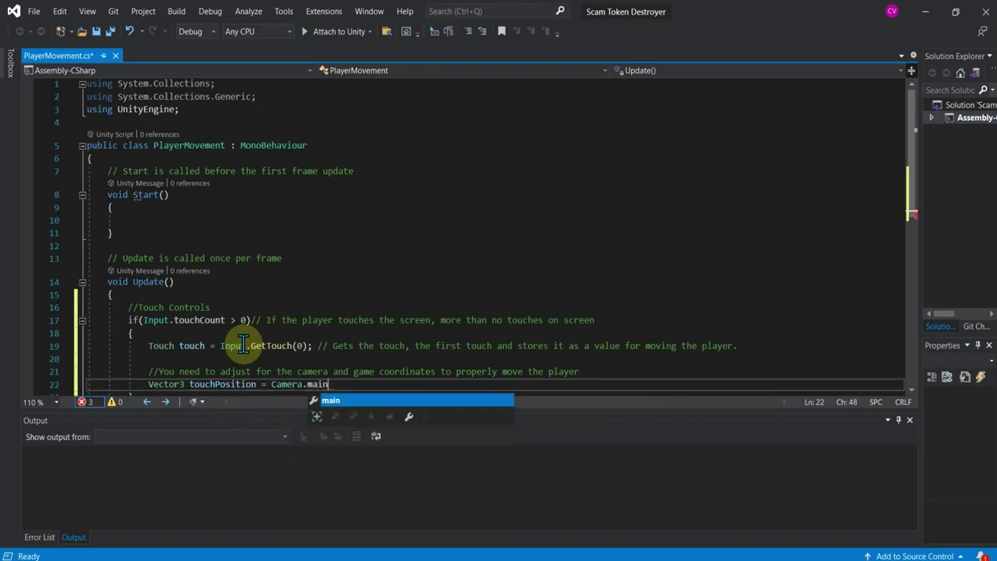
type(".scree")
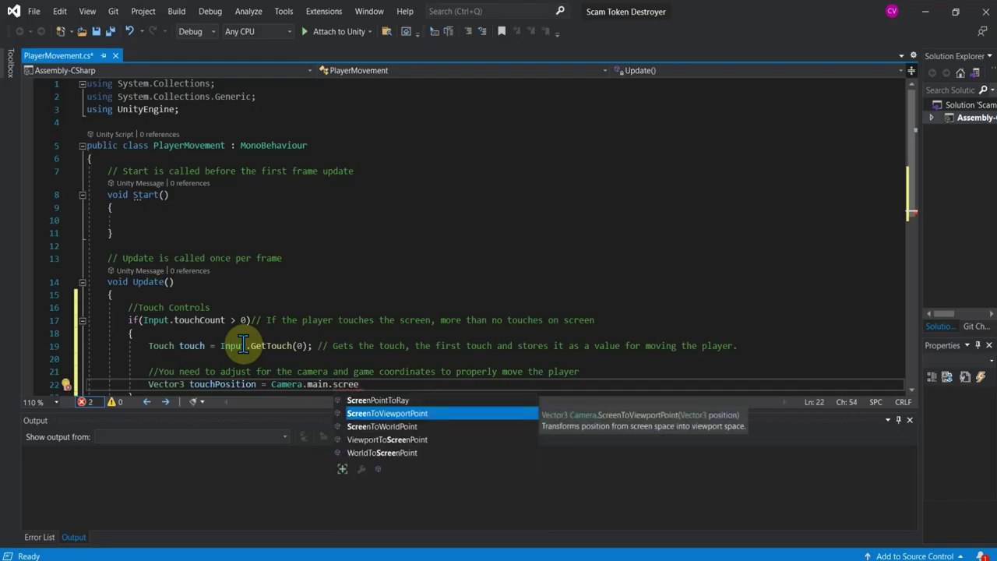
key("Down")
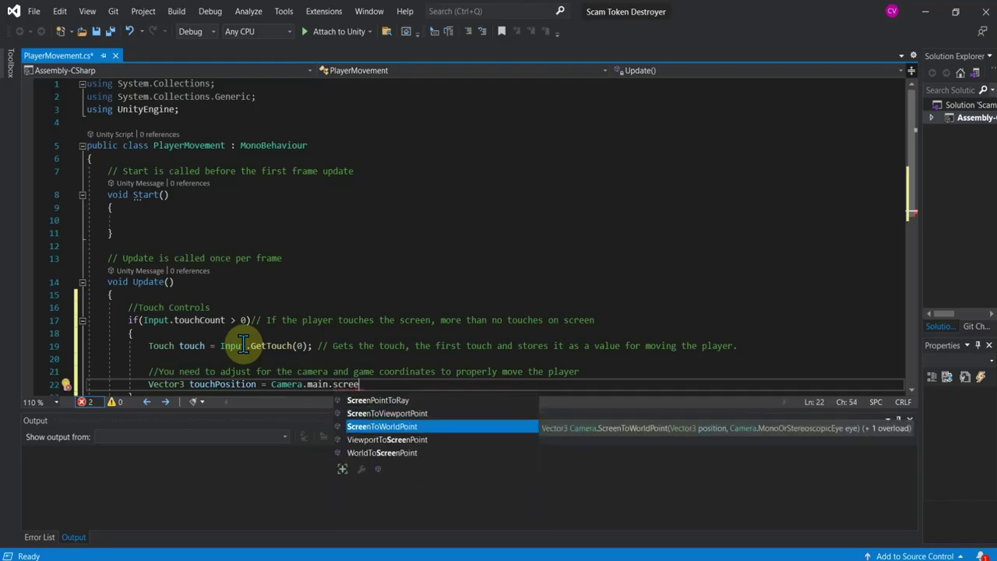
key("Tab")
type("(")
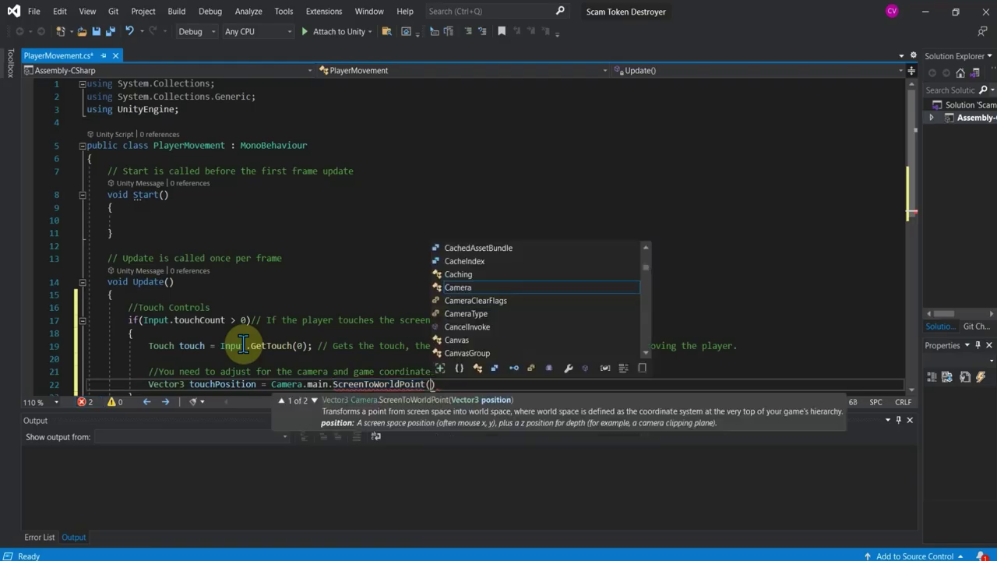
type("tou")
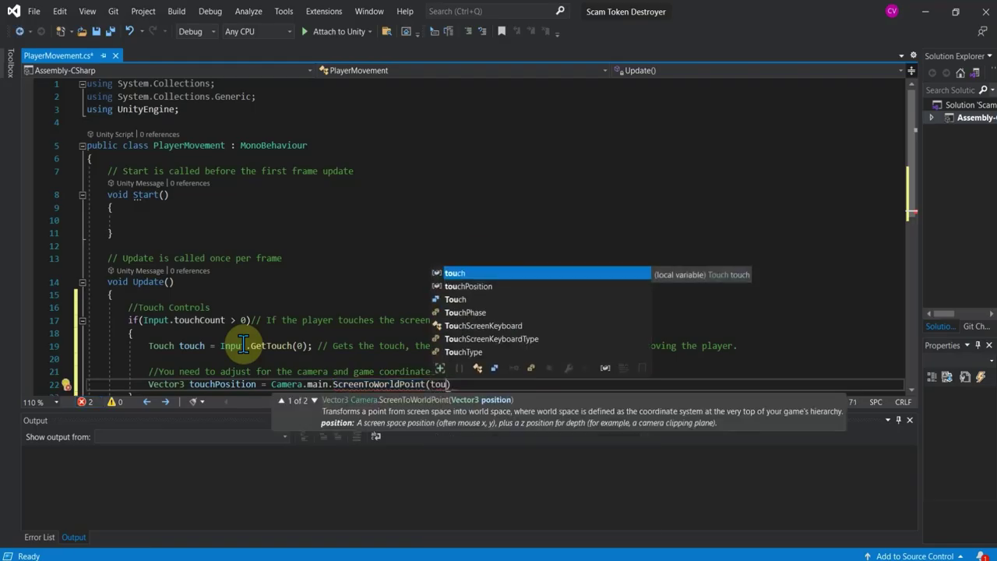
key("Down")
key("Tab")
type(")")
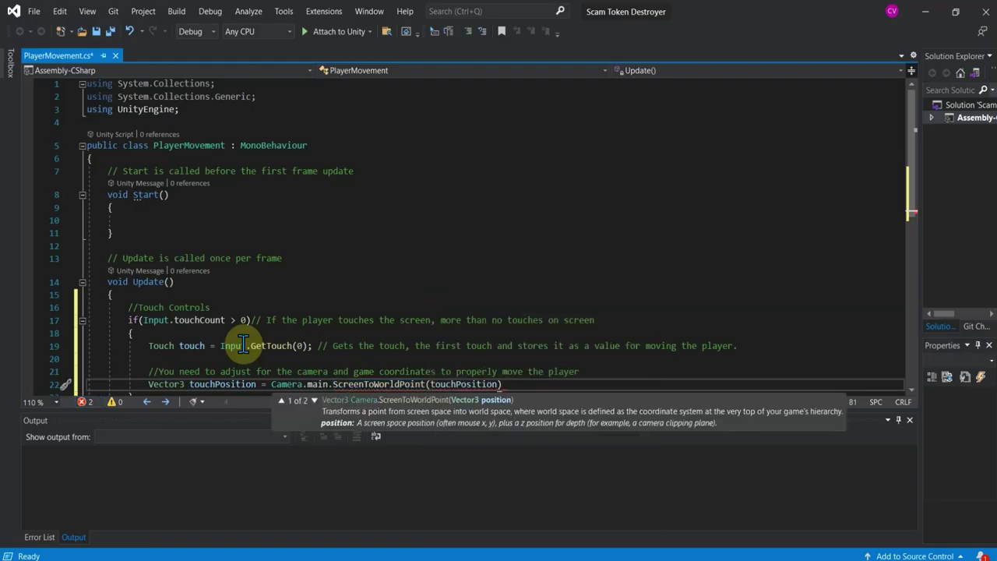
type(";")
scroll(322, 287, "down", 1)
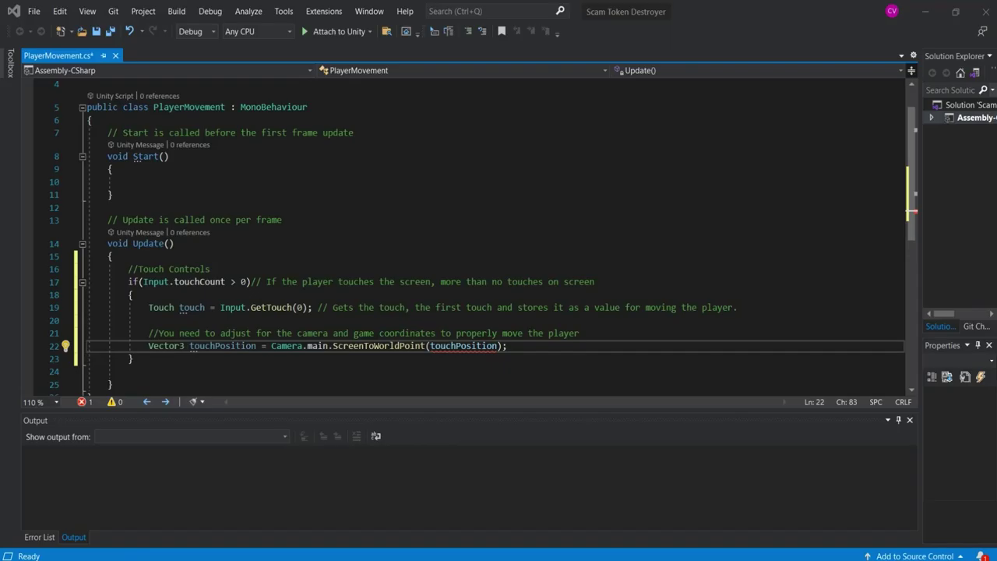
- Change the ScreenToWorldPoint argument to touch.position and add two blank lines below
left_click(456, 345)
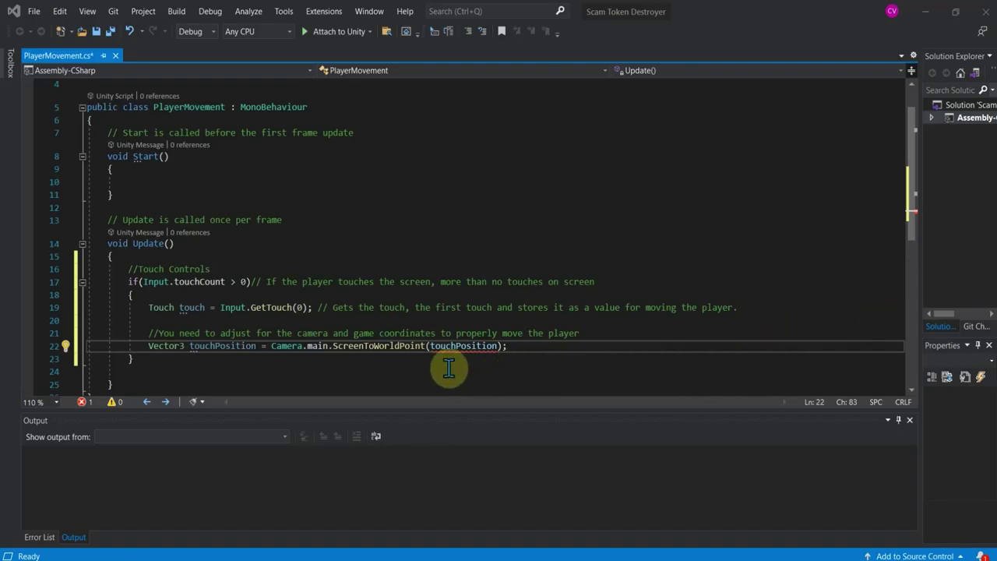
type(".")
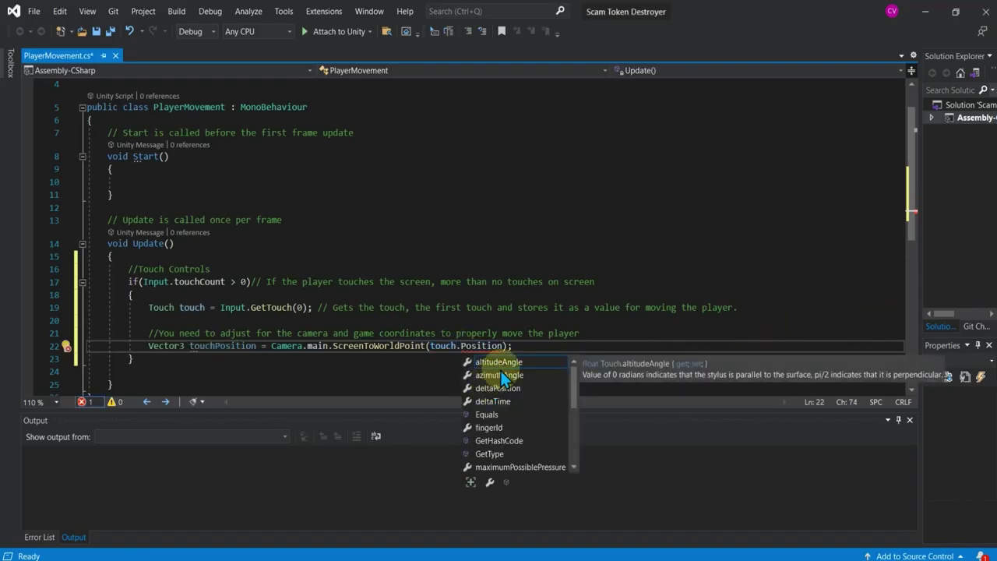
left_click(518, 305)
left_click(477, 346)
type("posi")
key("Tab")
left_click(520, 347)
key("Return")
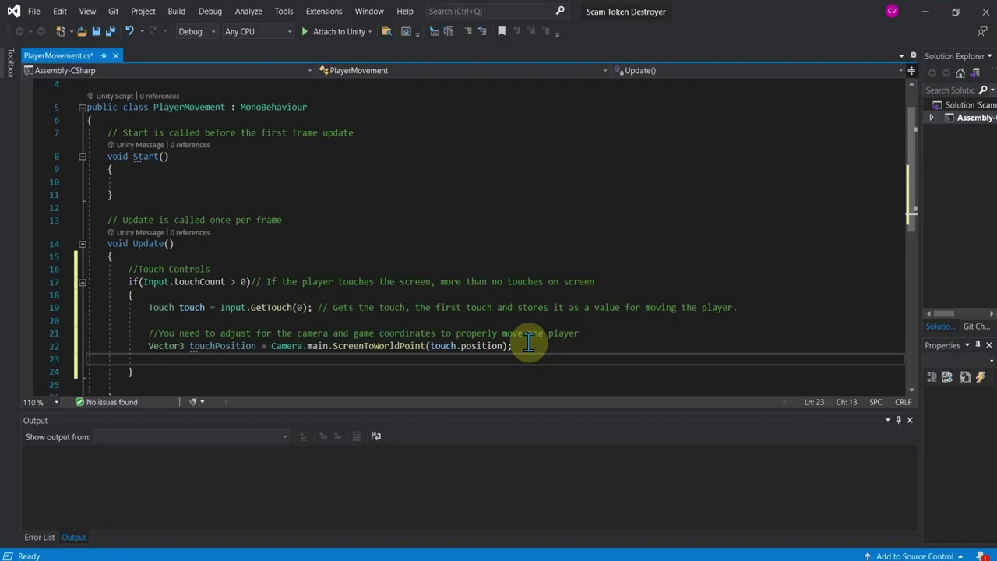
key("Return")
- Add two comments explaining the player's z position must differ from the camera's
type("//W")
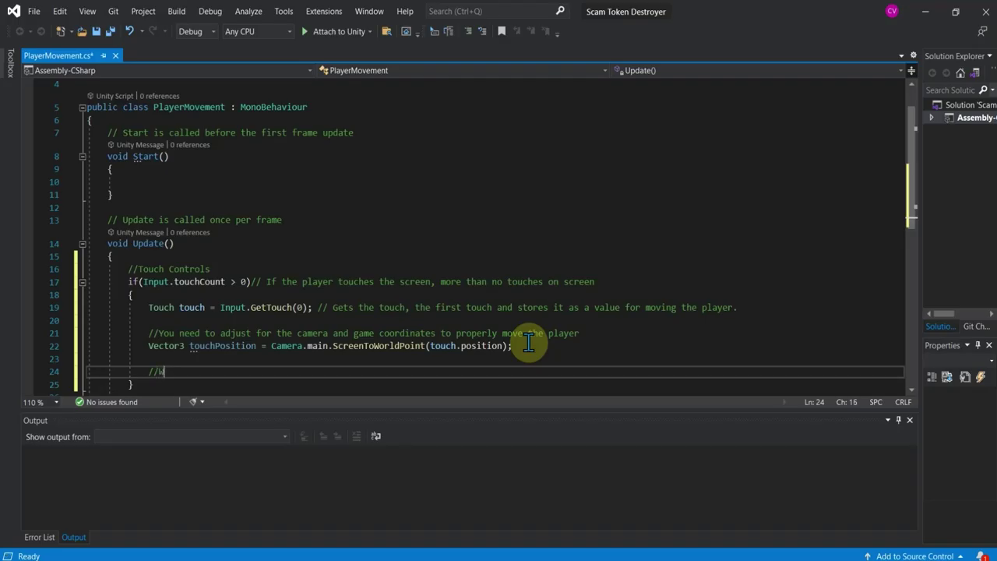
type("hen player ")
type("select")
type(" a new position the player")
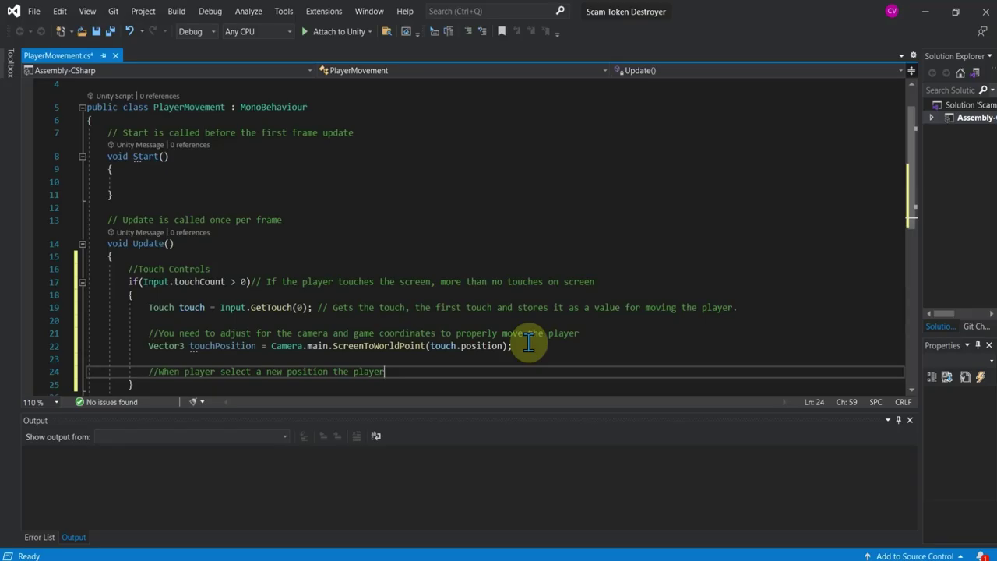
type(" will have ")
type("all values")
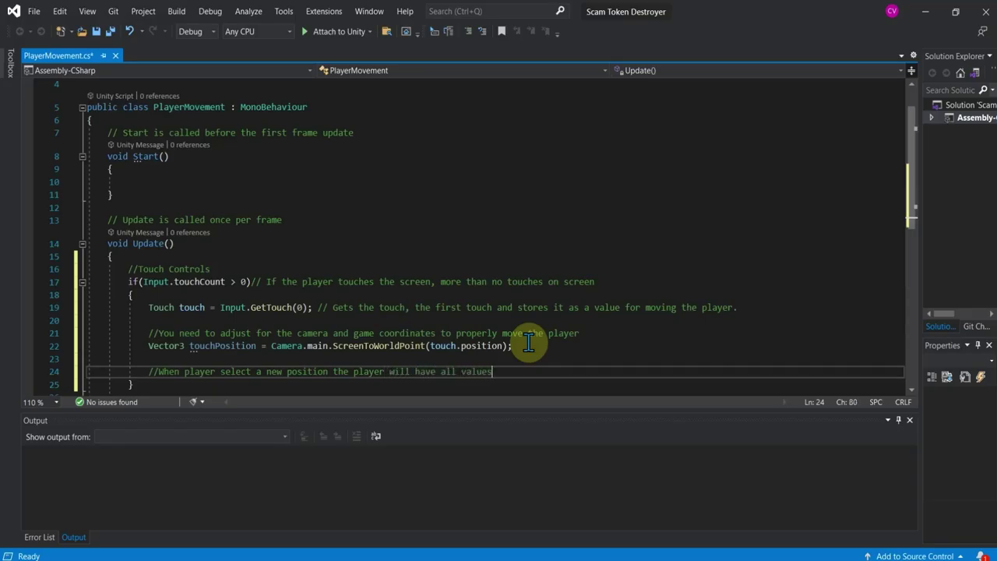
type(" same as the c")
type("amera, but ")
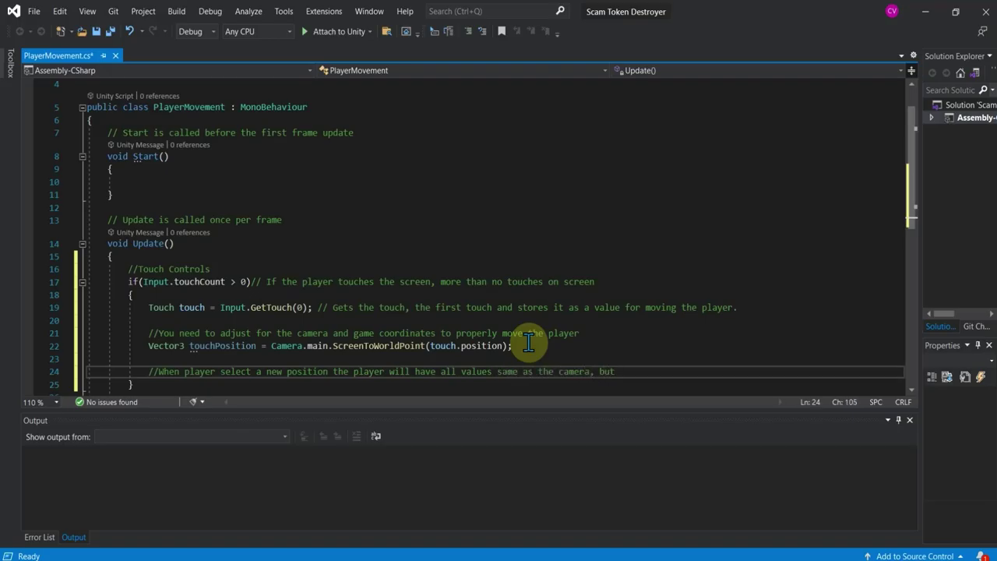
type("that")
type(" can lead to issues.")
key("Return")
type("/The ")
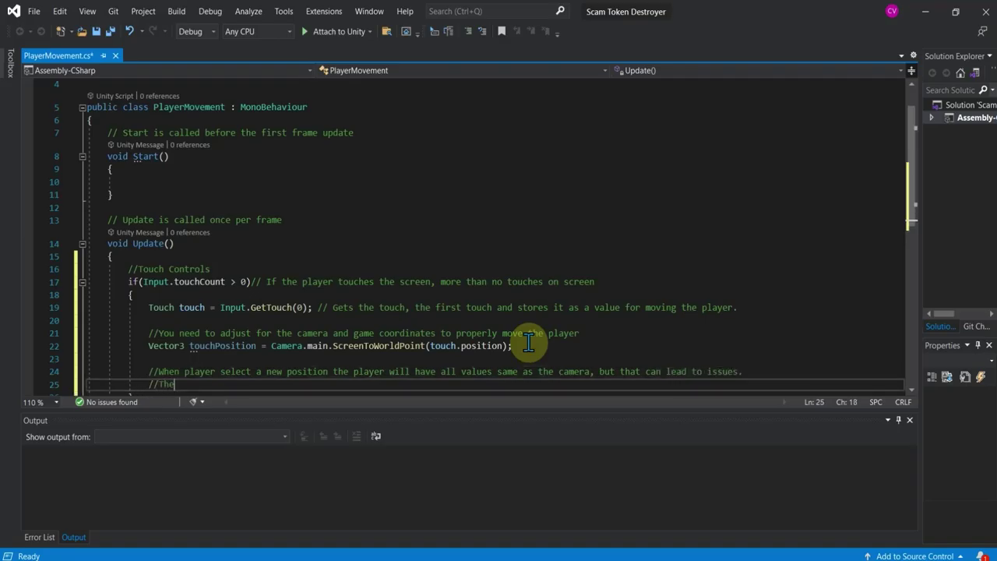
type("posito")
type("ion of")
scroll(407, 327, "down", 1)
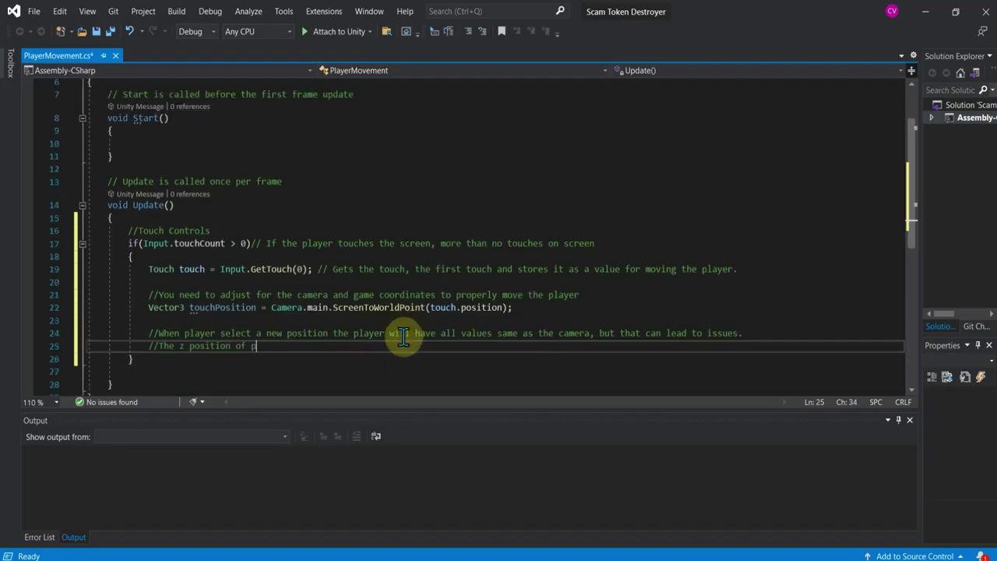
type("layer and camera shou")
type("ld not be the same")
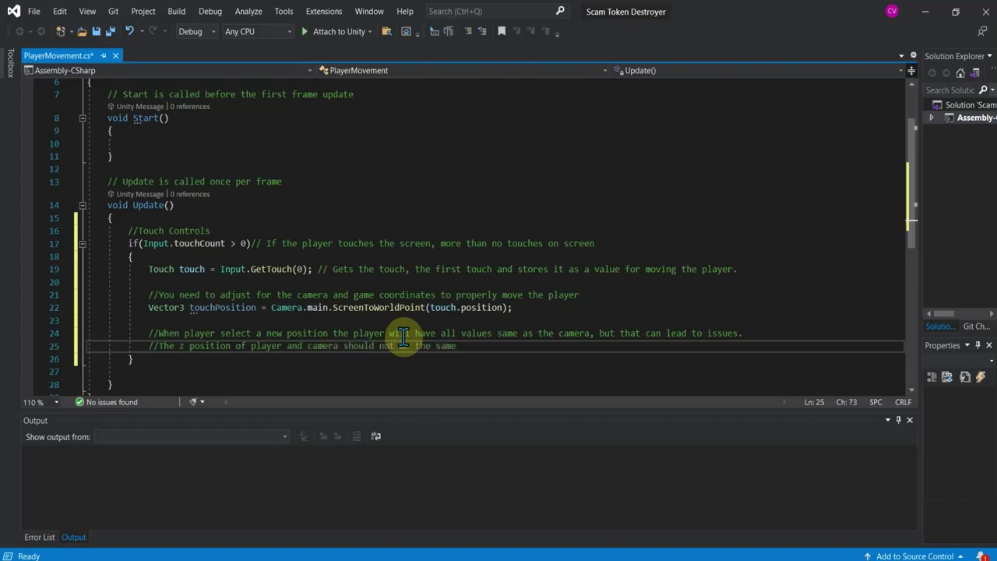
type(", its")
key("BackSpace")
type("hould be between 0")
type(" and -5.")
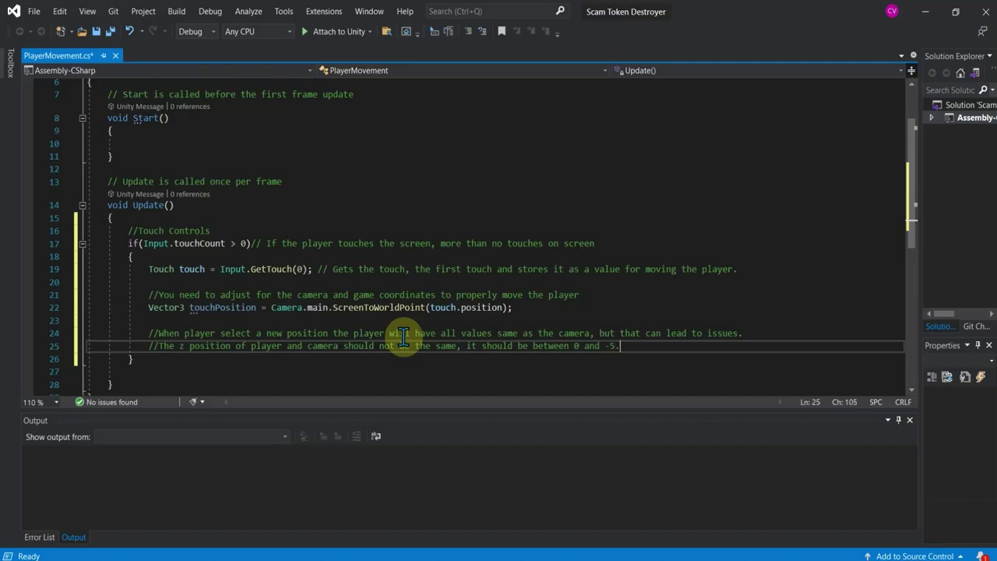
key("Return")
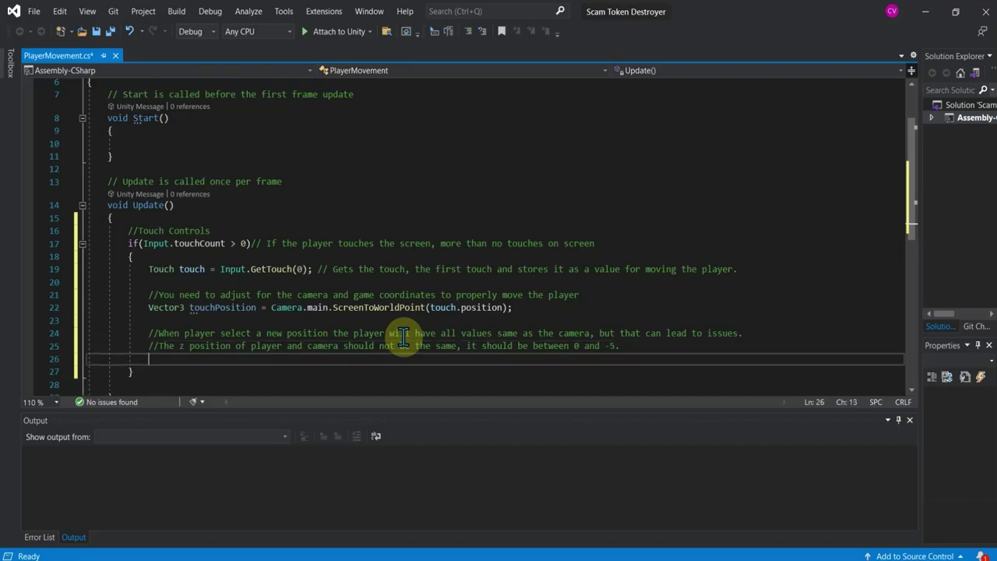
- Add the line touchPosition.z = -5; followed by blank lines
type("touch")
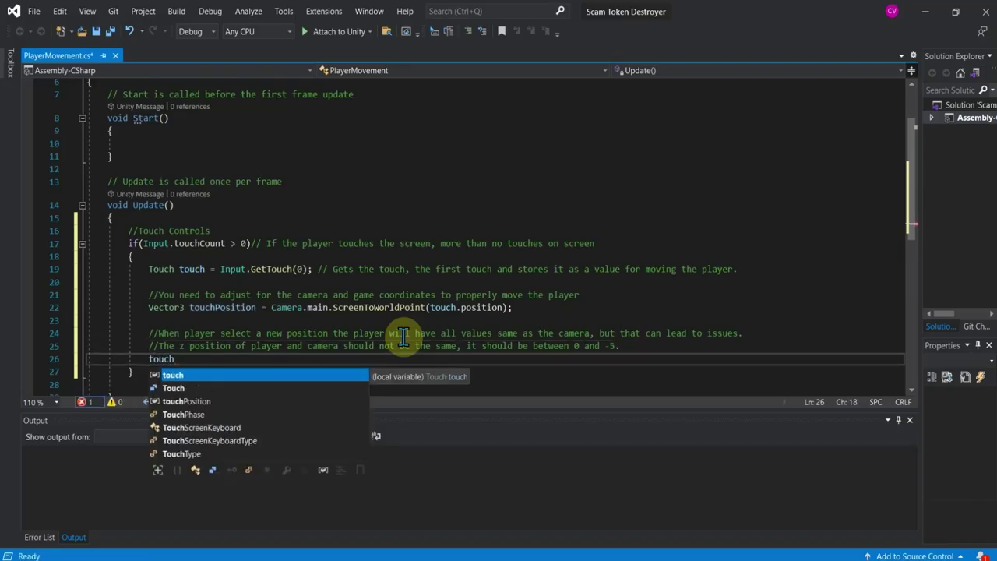
type(".")
key("BackSpace")
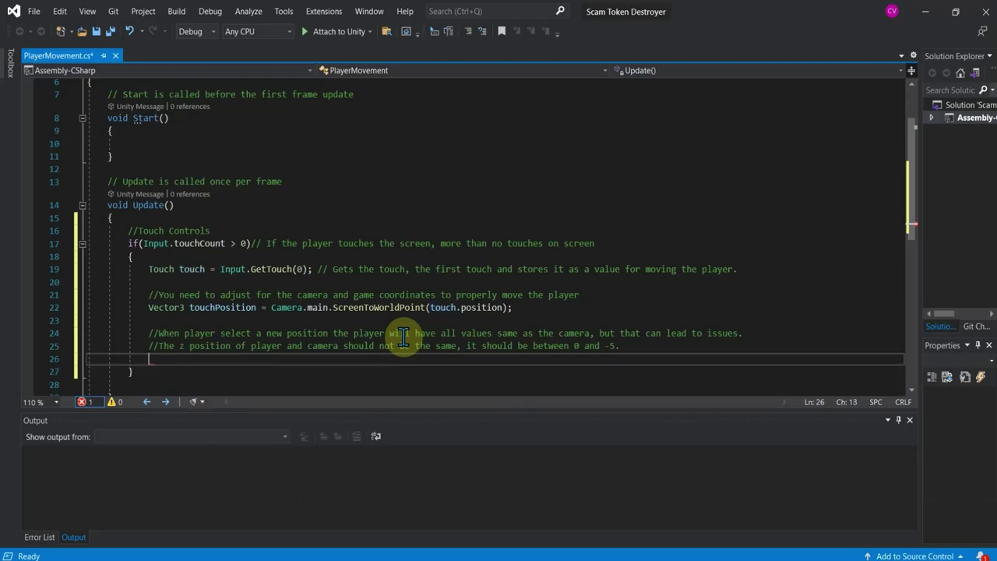
key("ctrl+space")
key("Down")
key("Down")
key("Tab")
type(".z")
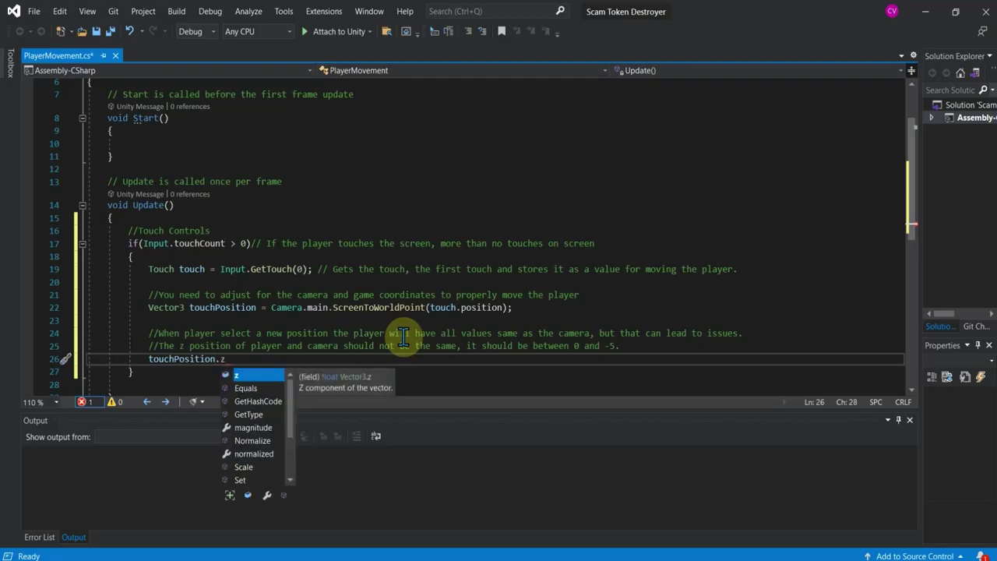
type(" = ")
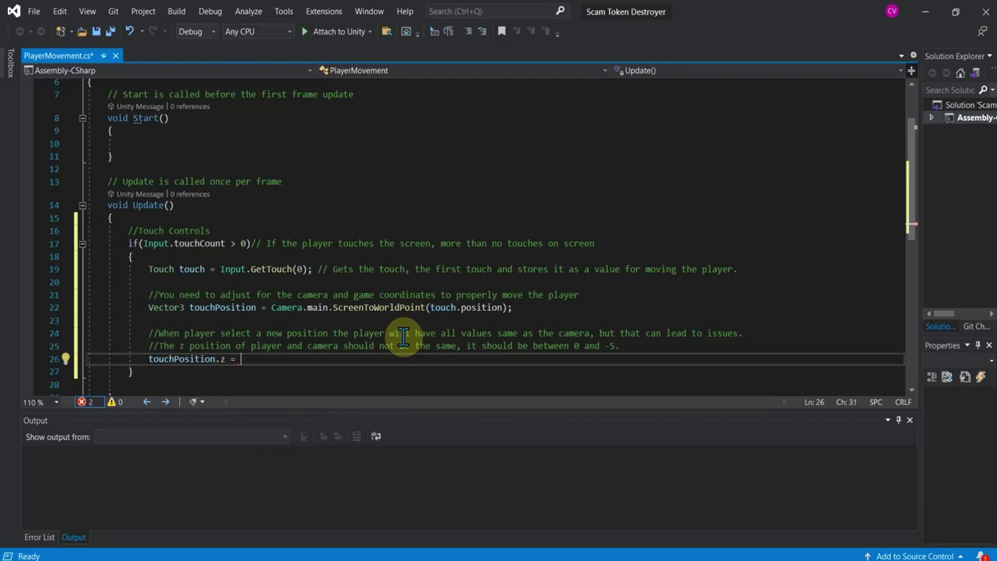
type("-5;")
key("Return")
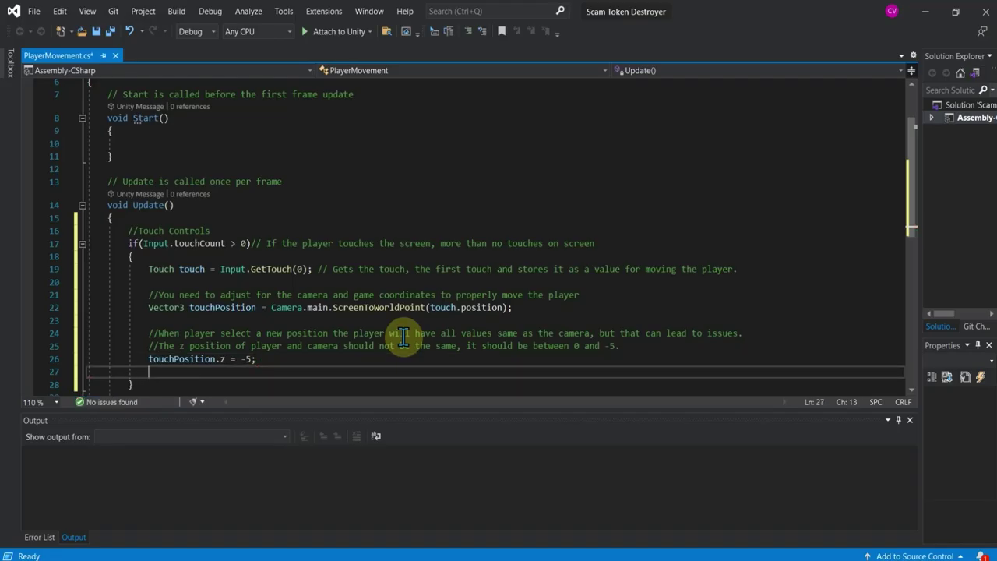
key("Return")
- Write a comment explaining that the player moves to wherever the screen is touched
type("//")
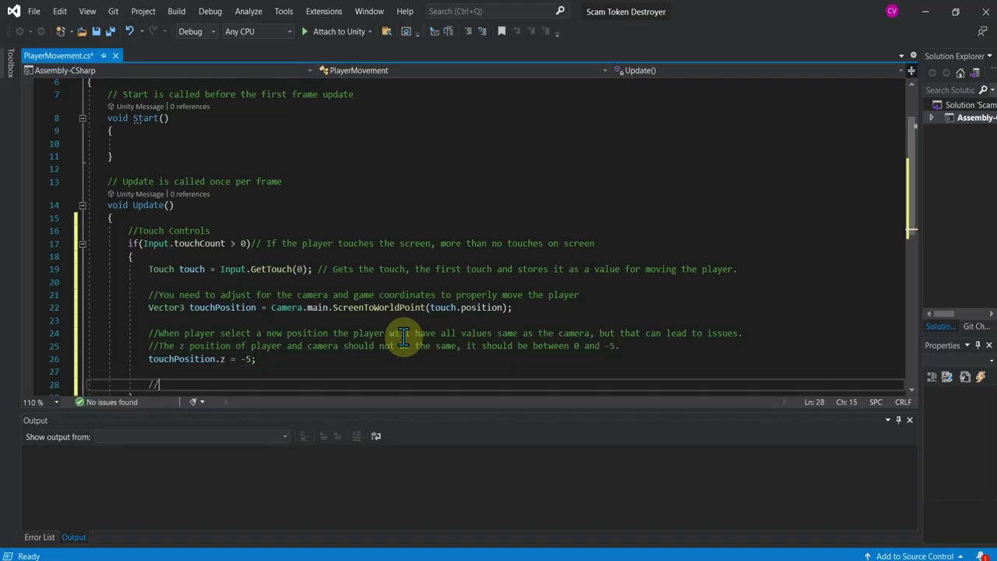
type("Actu")
type("ally")
key("BackSpace")
type("oving the player, w")
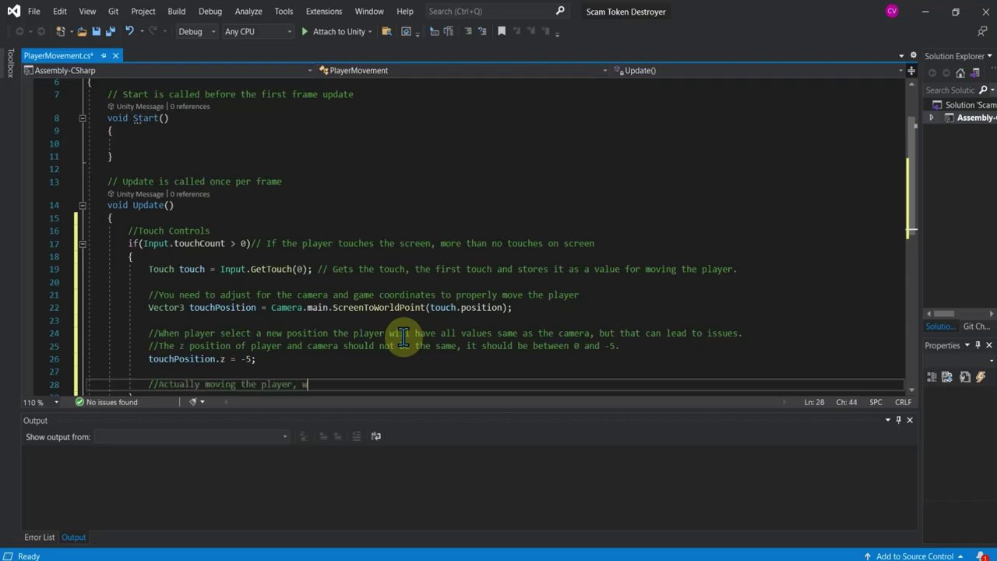
type("herever the player touches the screen")
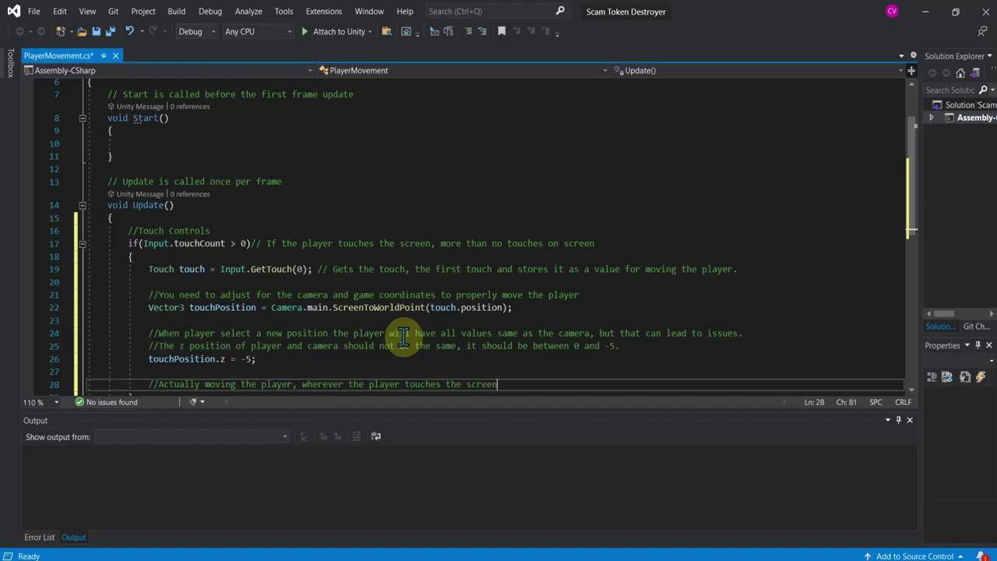
scroll(403, 337, "down", 1)
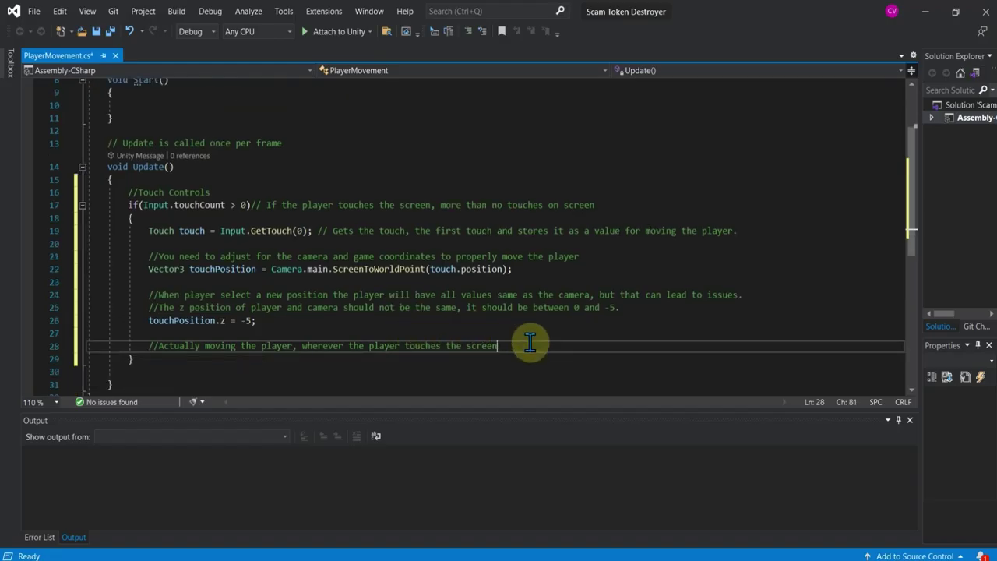
type(" be it one")
type(" time or holding ")
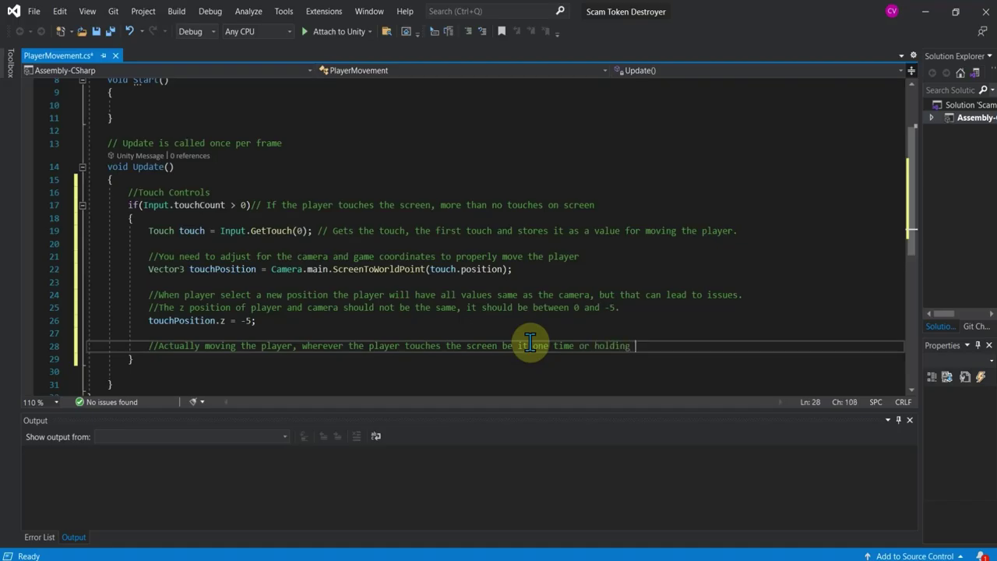
type("it")
type("the firs")
type("t touch to mov")
type("e player around.")
- Add transform.position = touchPosition; below the comment and attach the debugger to Unity
key("Return")
type("transform.po")
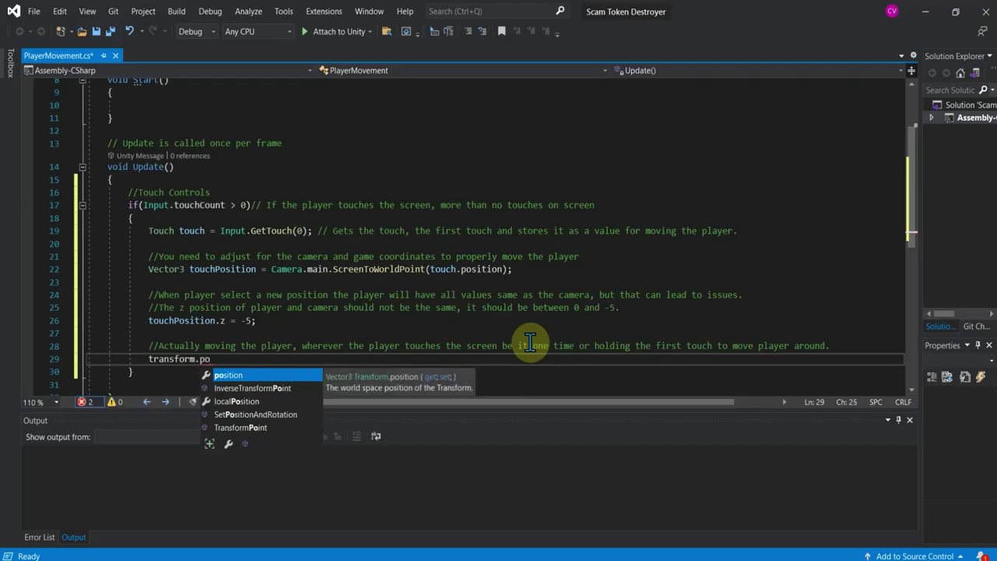
key("Tab")
type("= to")
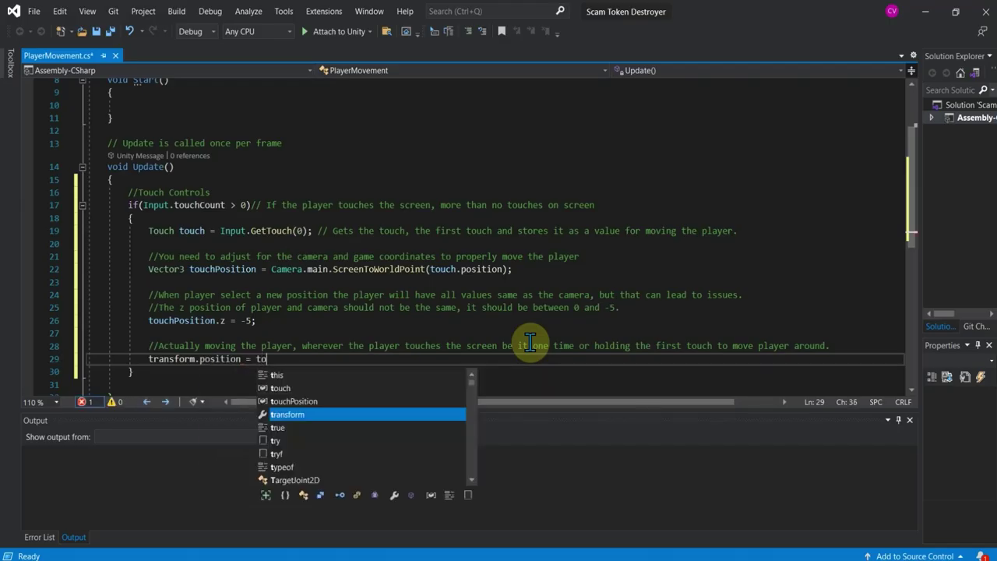
type("uchP")
key("Tab")
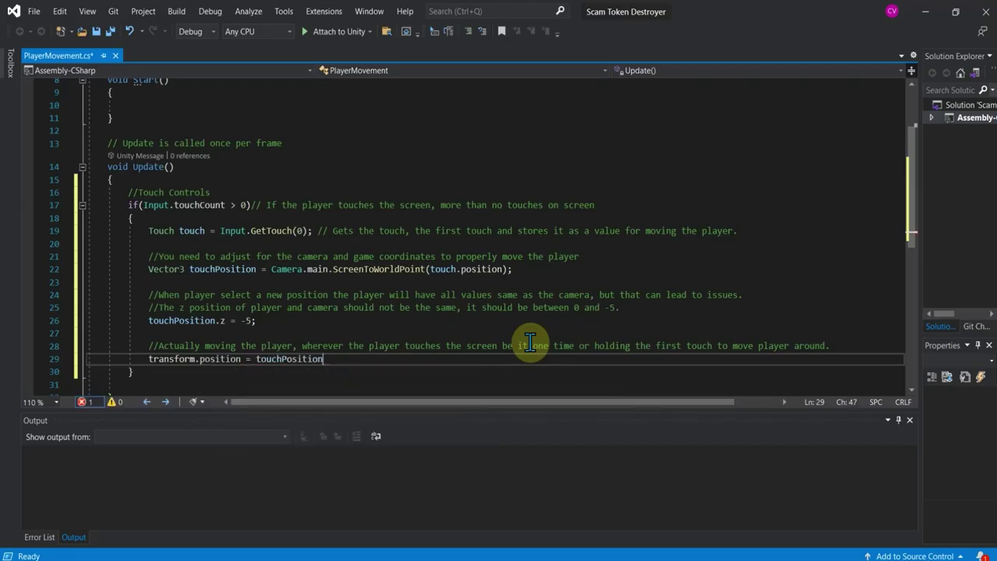
type(";")
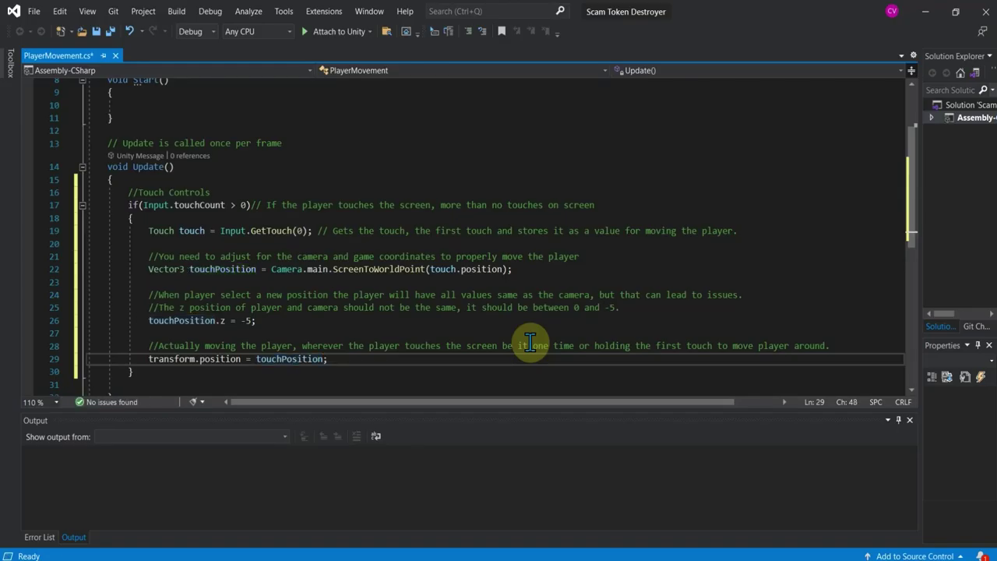
scroll(566, 260, "down", 1)
scroll(420, 244, "up", 2)
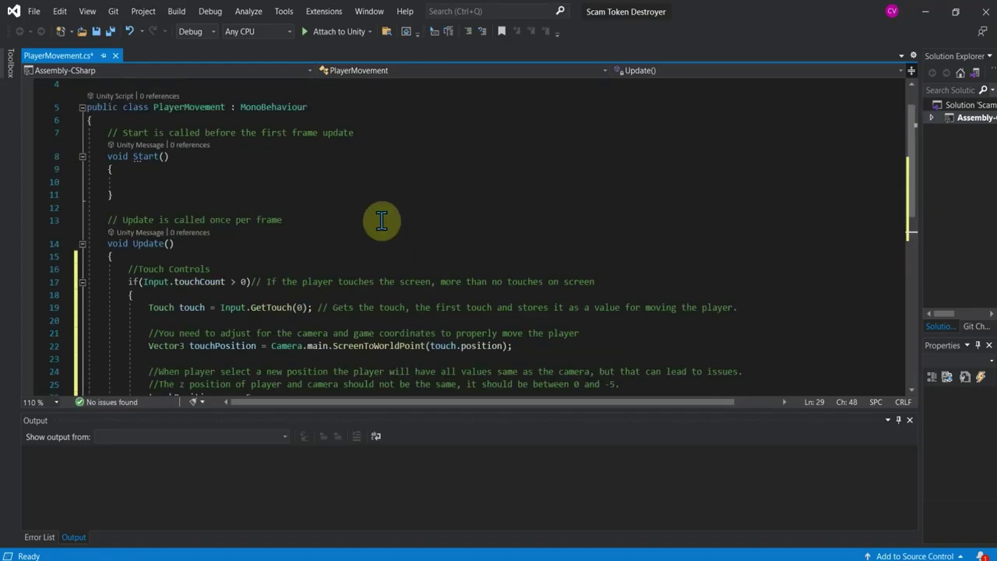
left_click(334, 32)
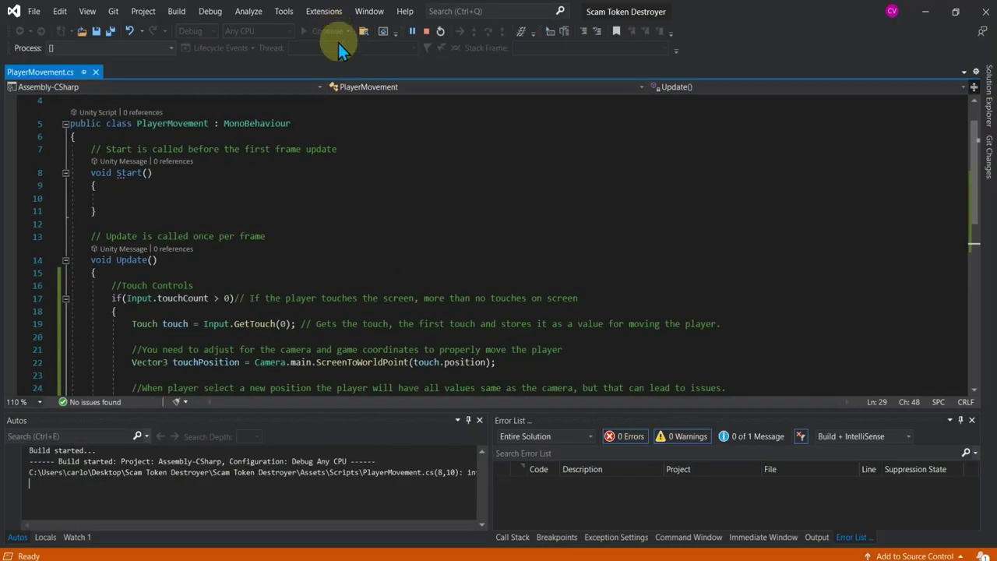
- Stop debugging and minimize Visual Studio to get back to Unity
left_click(426, 31)
left_click(487, 208)
left_click(510, 279)
scroll(510, 279, "down", 3)
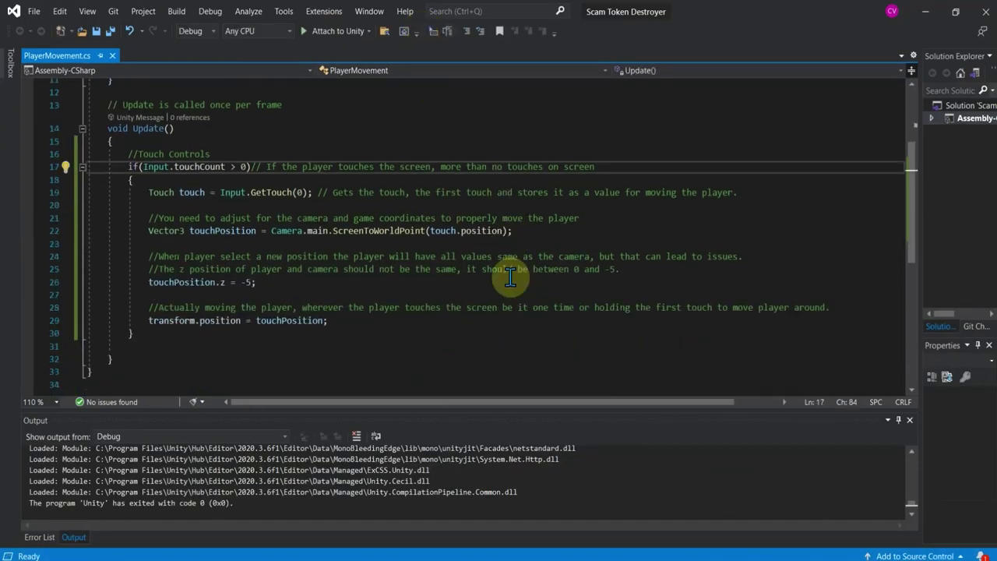
left_click(925, 11)
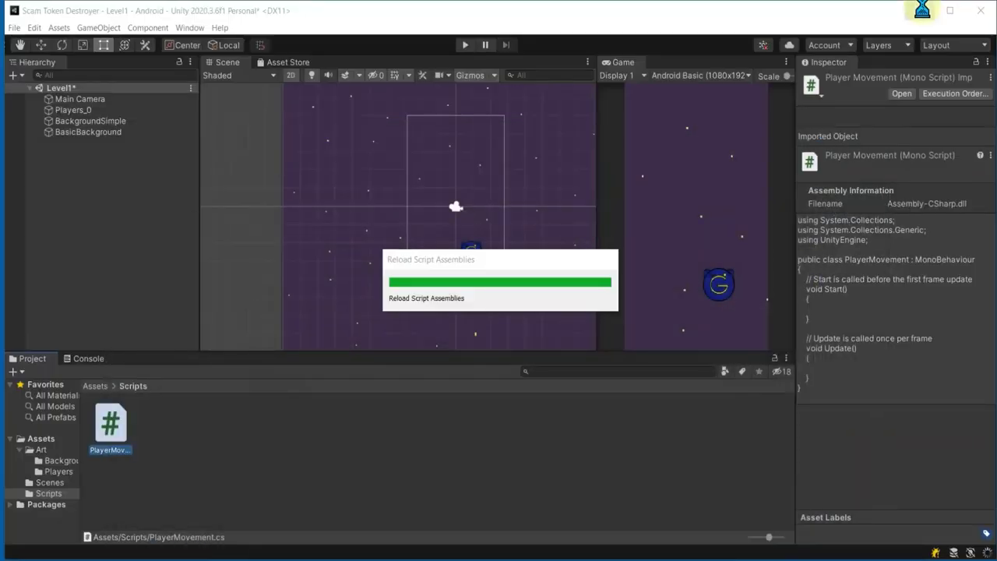
- Drag the Players_0 sprite down to position 0.05, -3.56 and collapse Player Movement
left_click(495, 428)
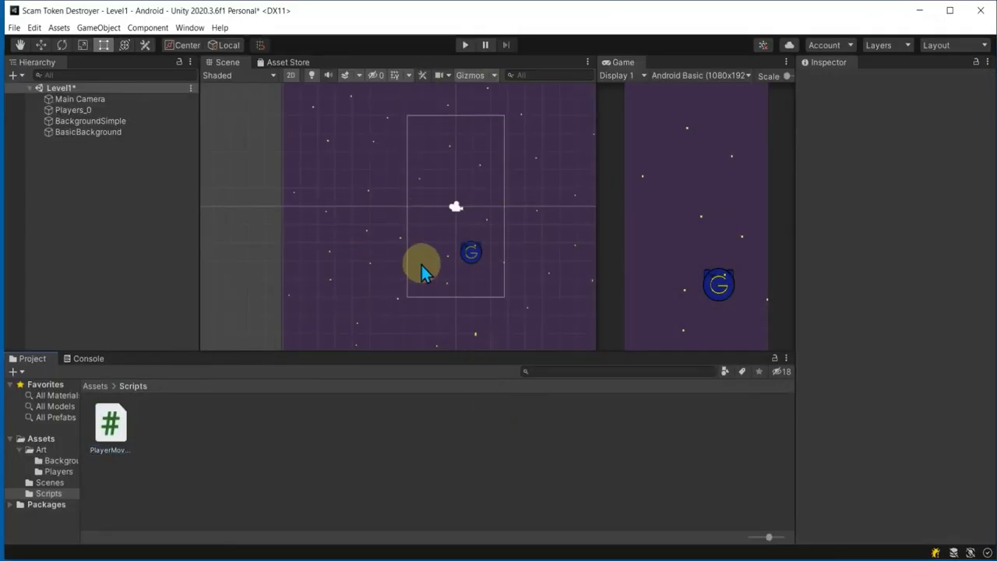
left_click(85, 109)
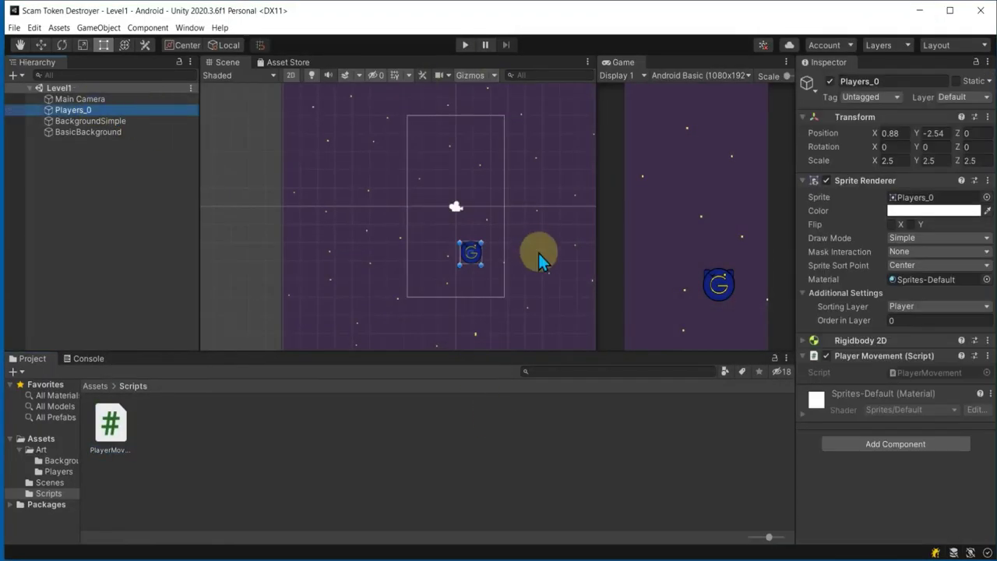
left_click(471, 255)
left_click_drag(471, 257, 458, 275)
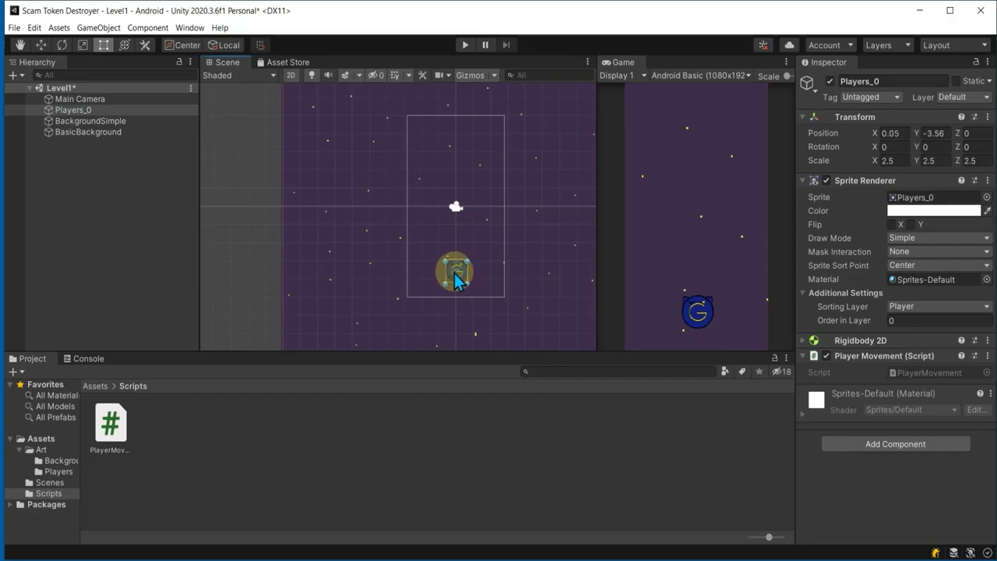
left_click(851, 362)
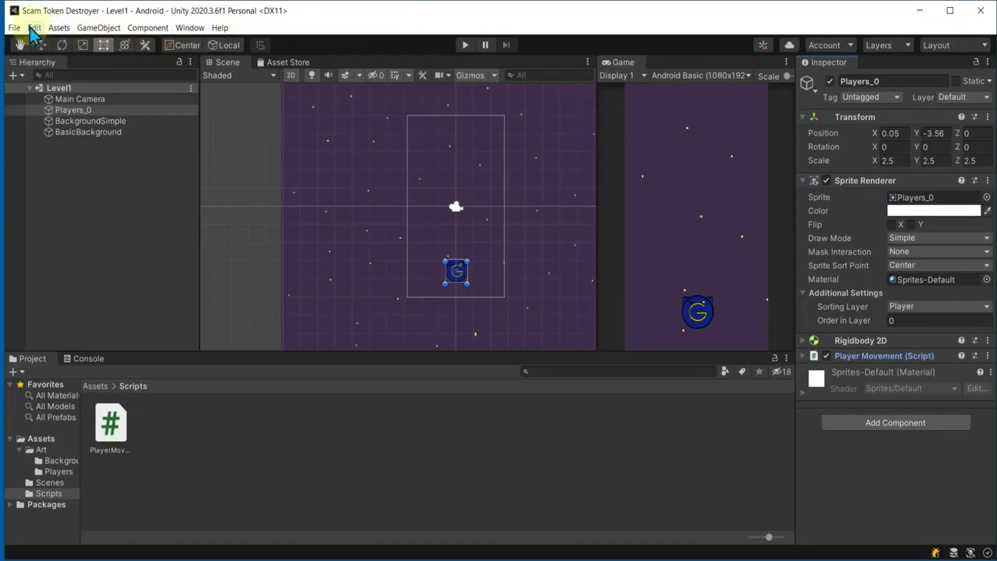
- Build and run the Android game, then minimize Unity and open the Android Scrappy folder
left_click(14, 28)
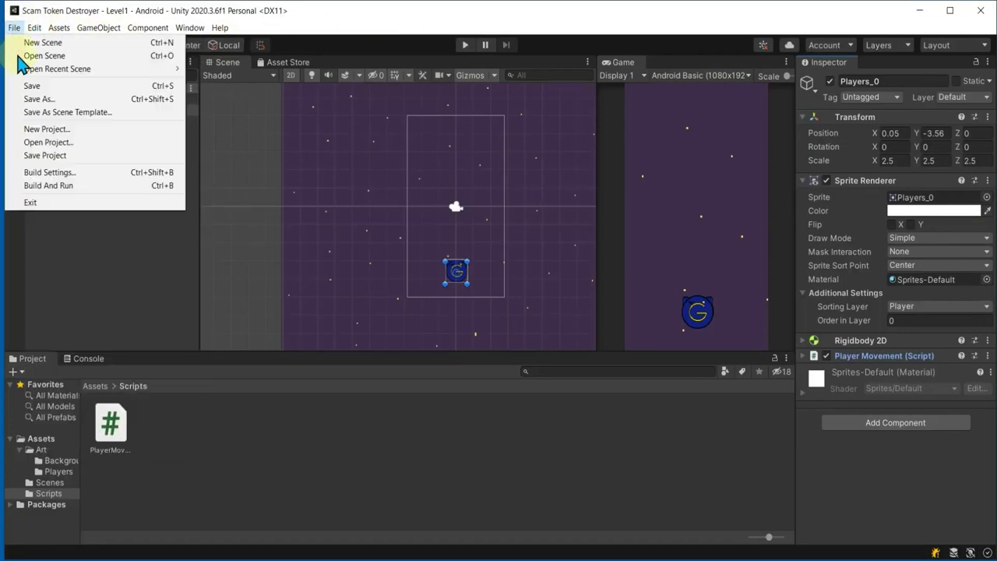
left_click(57, 191)
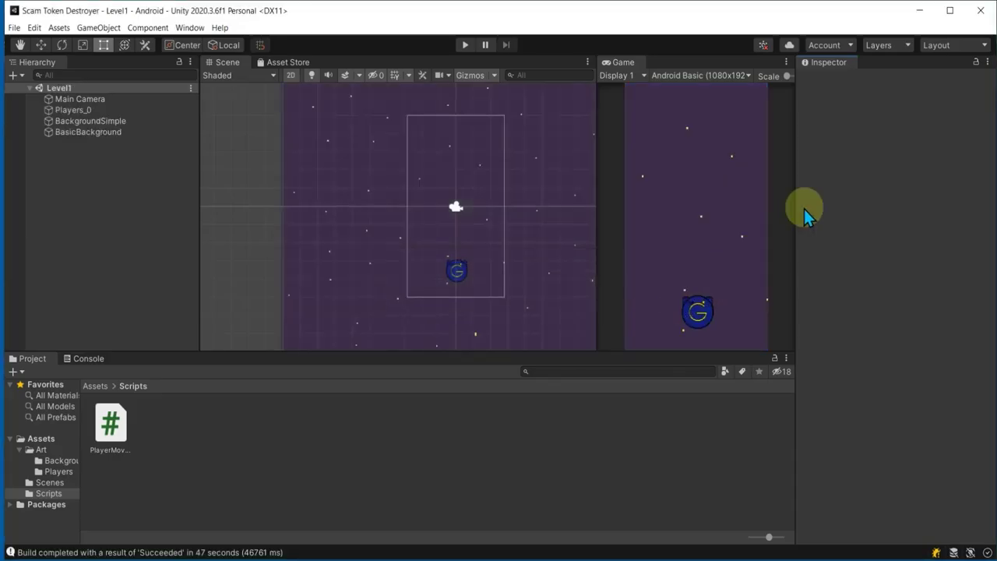
left_click(919, 11)
double_click(30, 181)
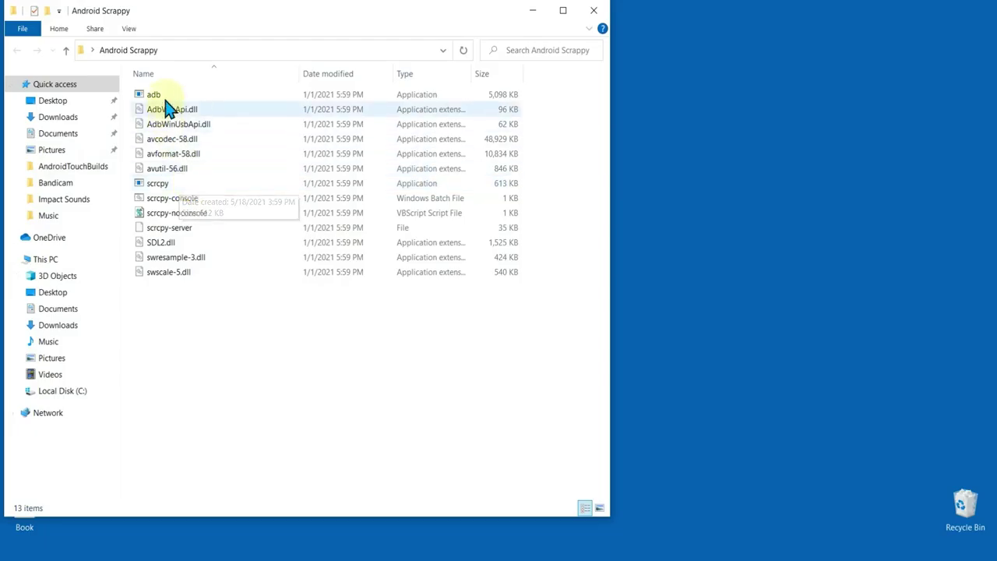
- Launch scrcpy from the Android Scrappy folder, then return to Visual Studio
left_click(161, 95)
left_click(157, 185)
double_click(156, 188)
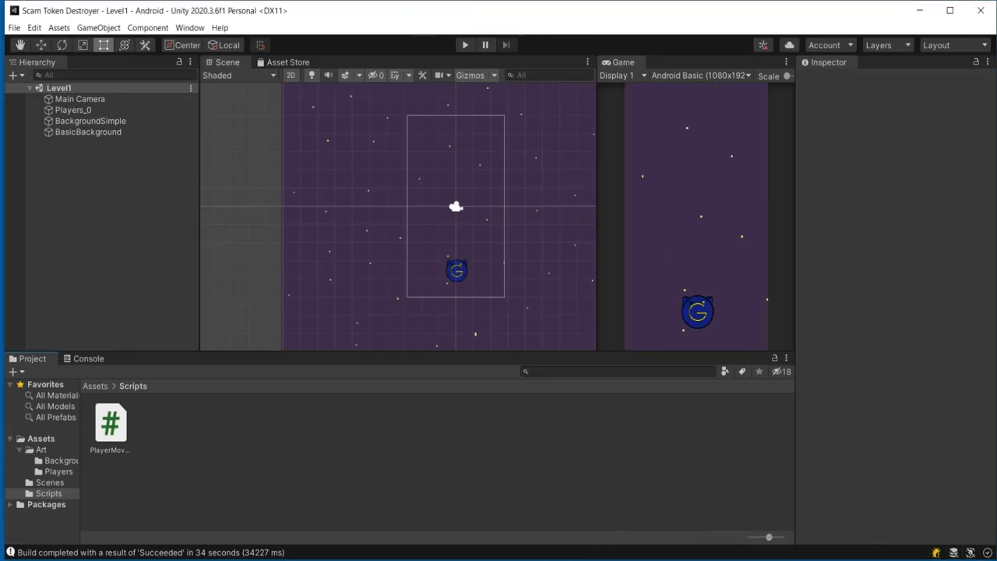
left_click(472, 514)
- Add comment lines about behaviour on the actual phone above the transform.position line
left_click(261, 231)
type("//on the actual ")
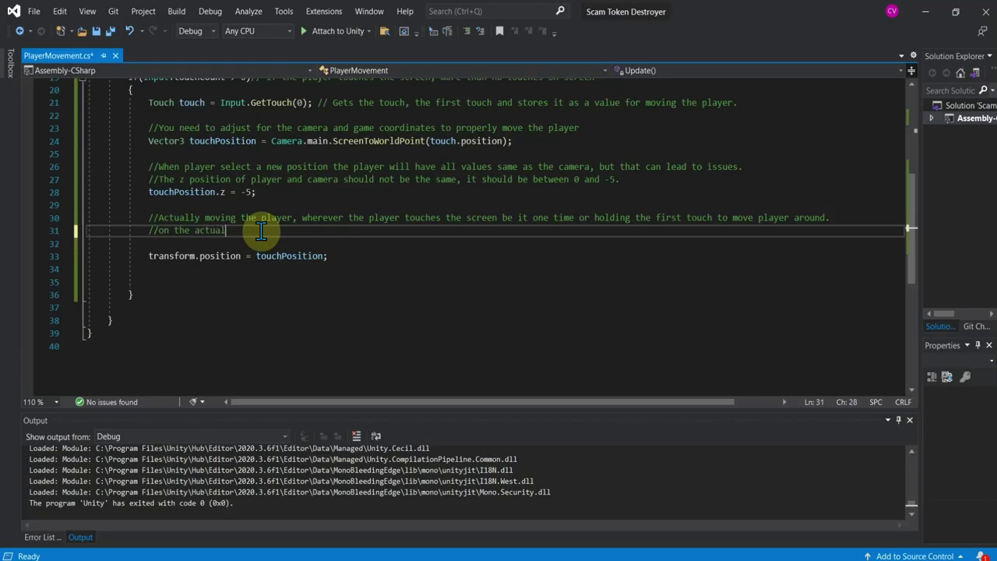
type("phone, the finger slightly covers up the player so we need to a")
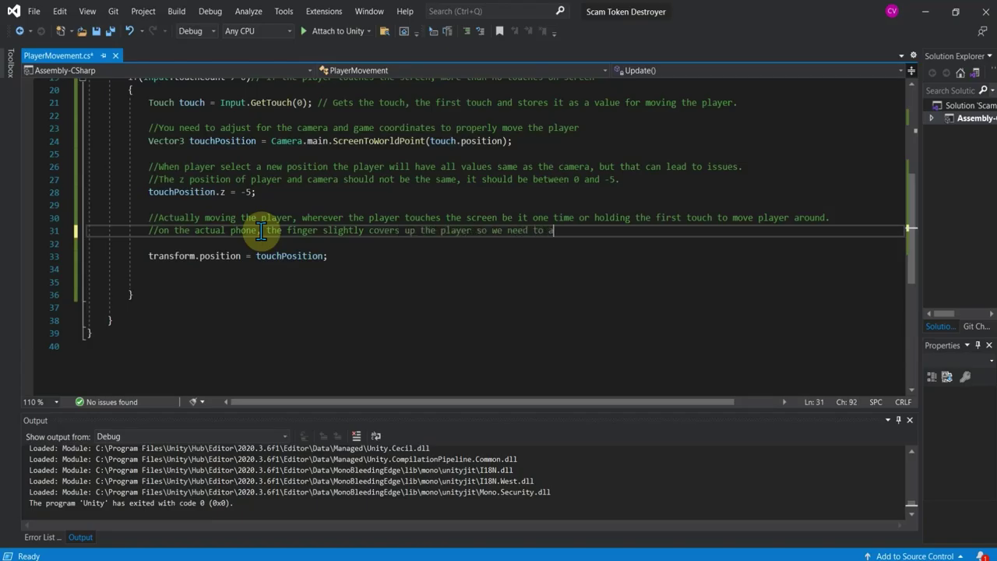
type("ffset.")
key("Return")
type("//We'll add")
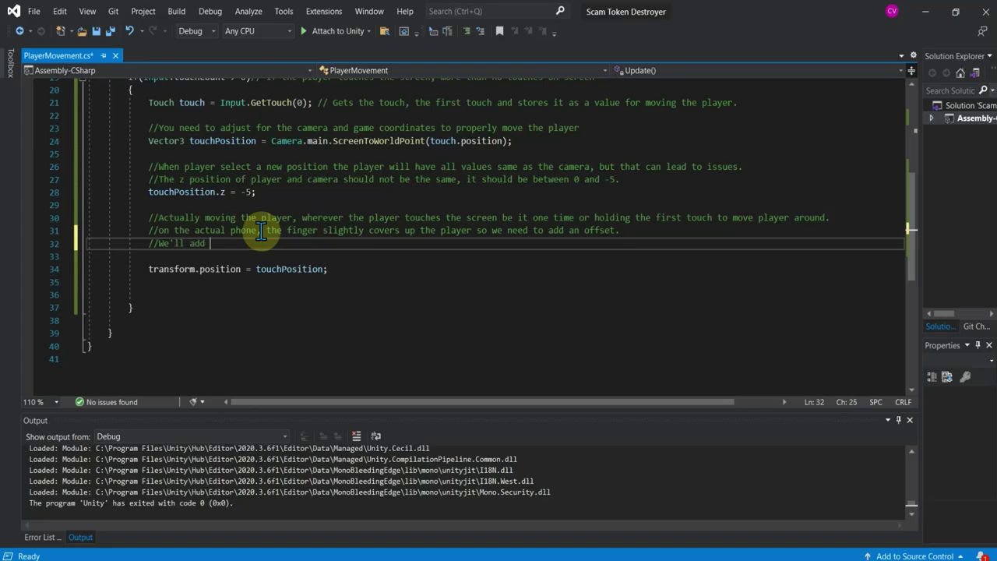
type("another player wiht the same script but no offset to s")
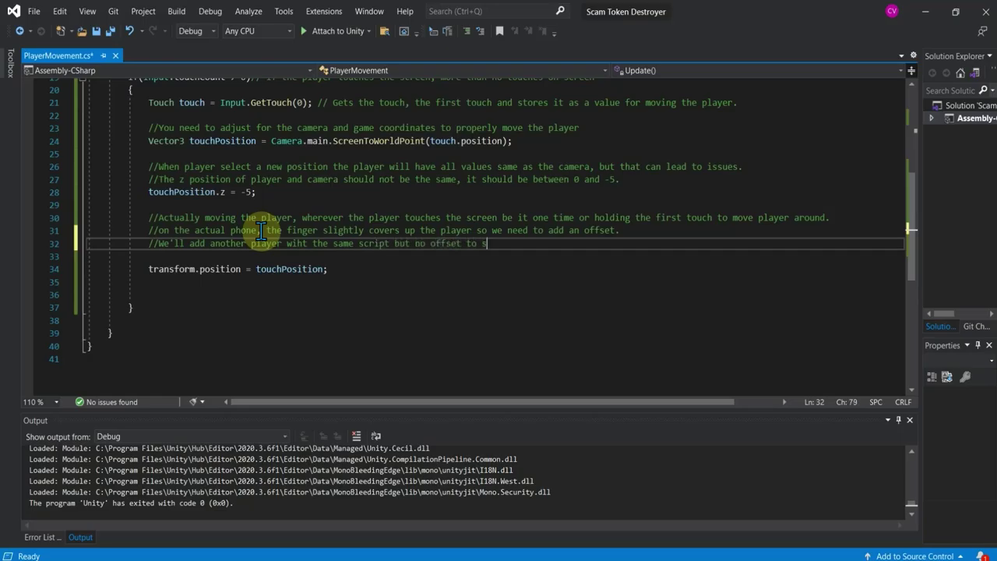
type("how the different")
type(" in location.")
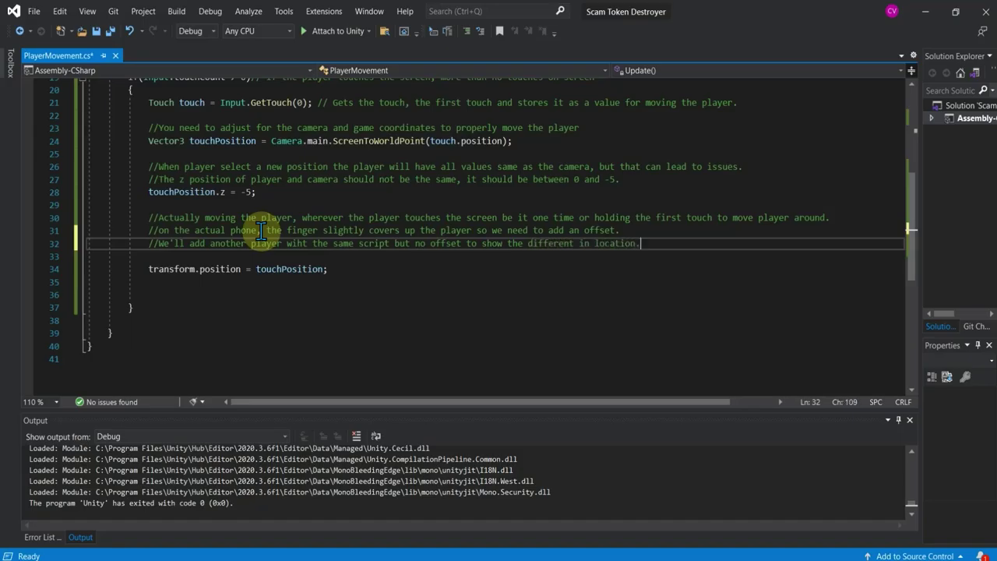
- Offset the player position by new Vector3(0f,1f,0f) and save the script
left_click(332, 270)
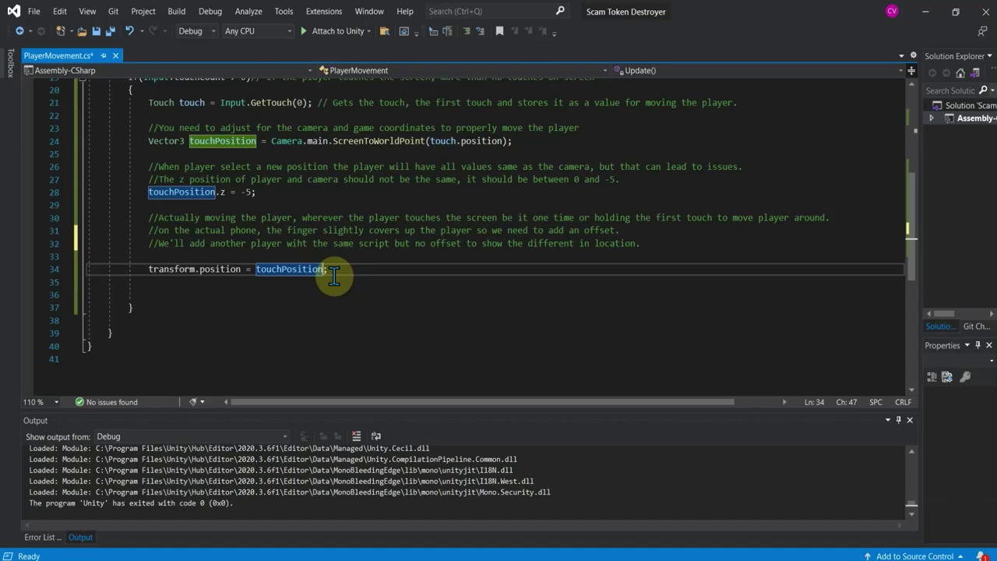
type("+ new ")
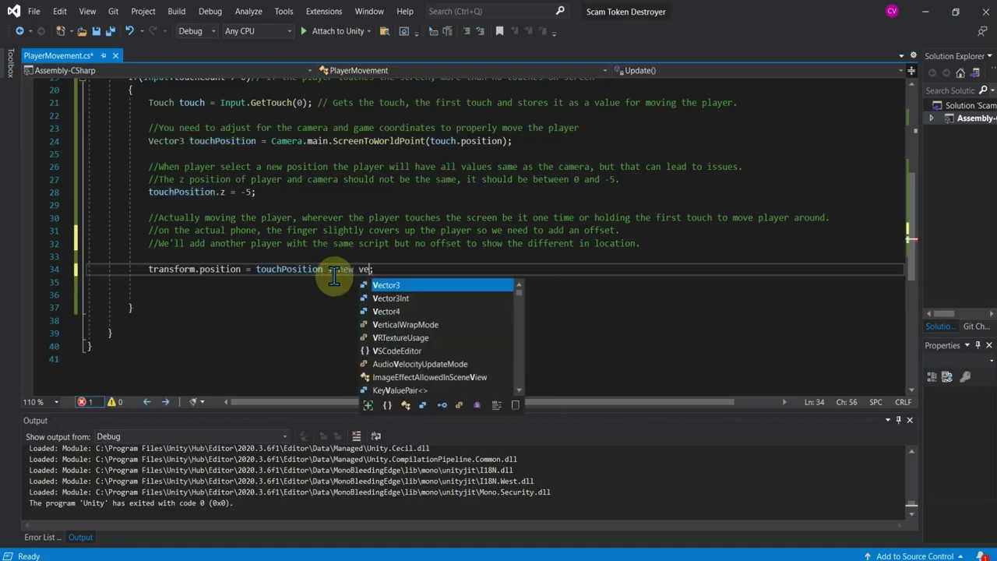
type("ve")
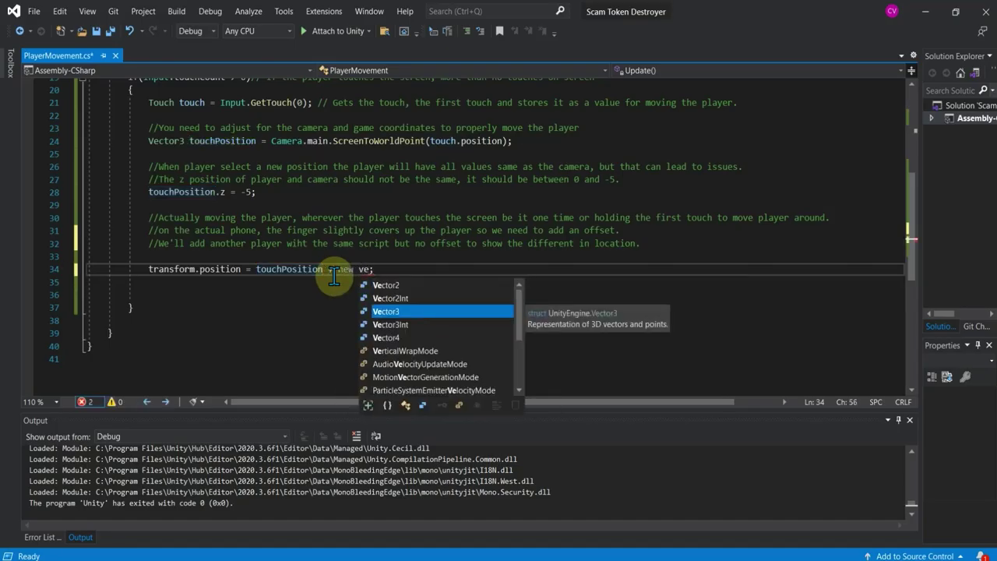
key("Tab")
type("(0f")
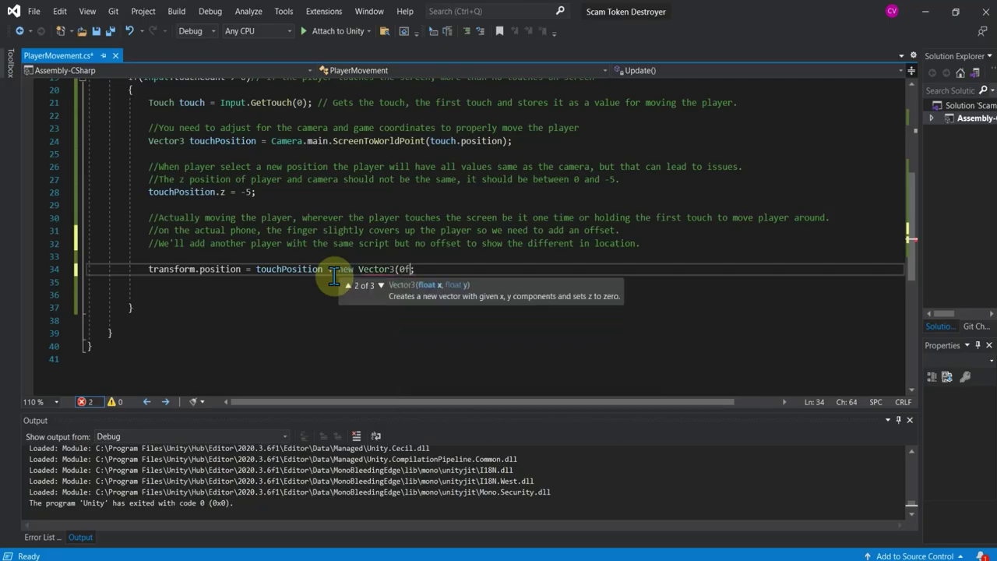
type(",0f,0f")
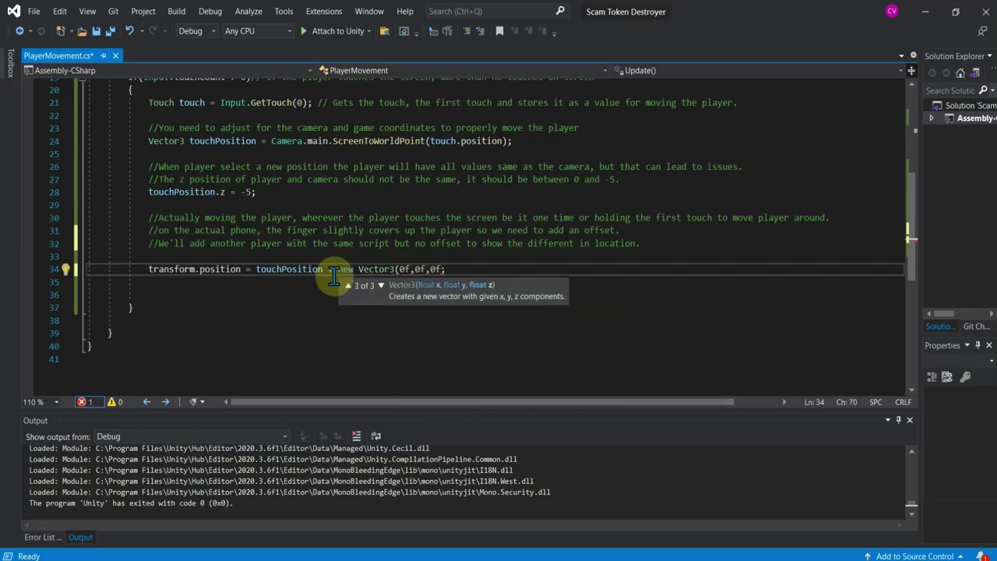
type(")")
key("BackSpace")
type("1")
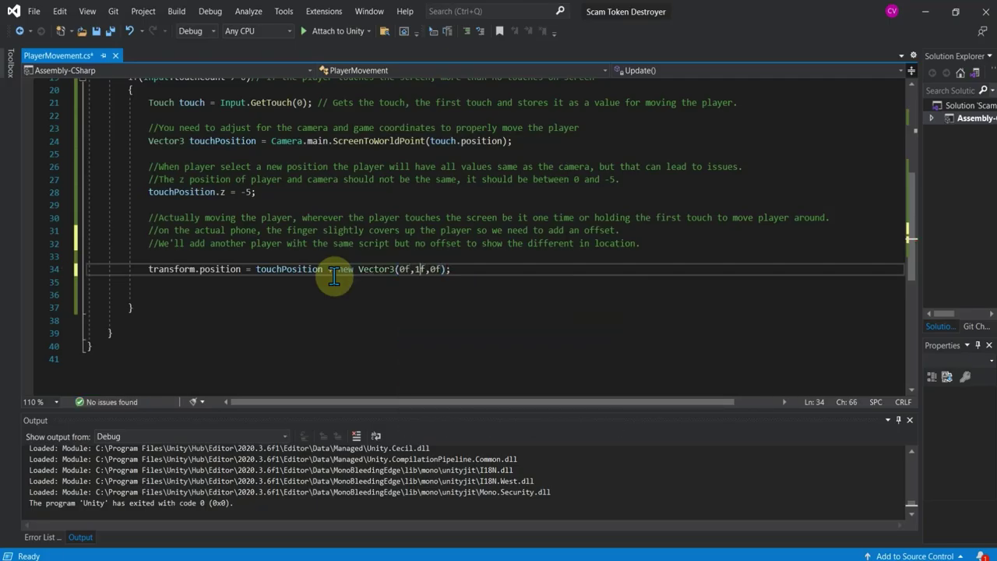
key("ctrl+s")
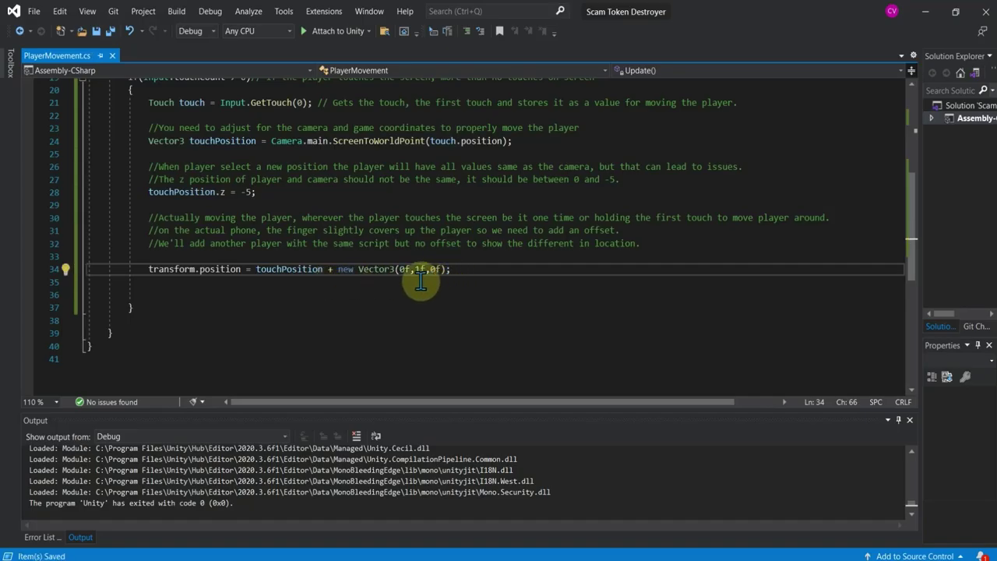
- Duplicate Players_0 in Unity's Hierarchy
left_click(723, 556)
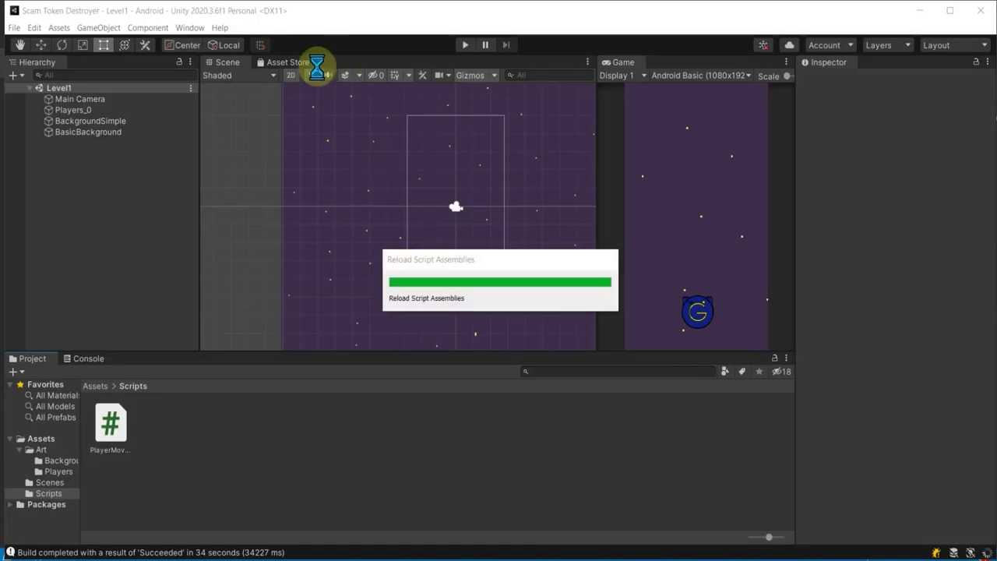
right_click(87, 112)
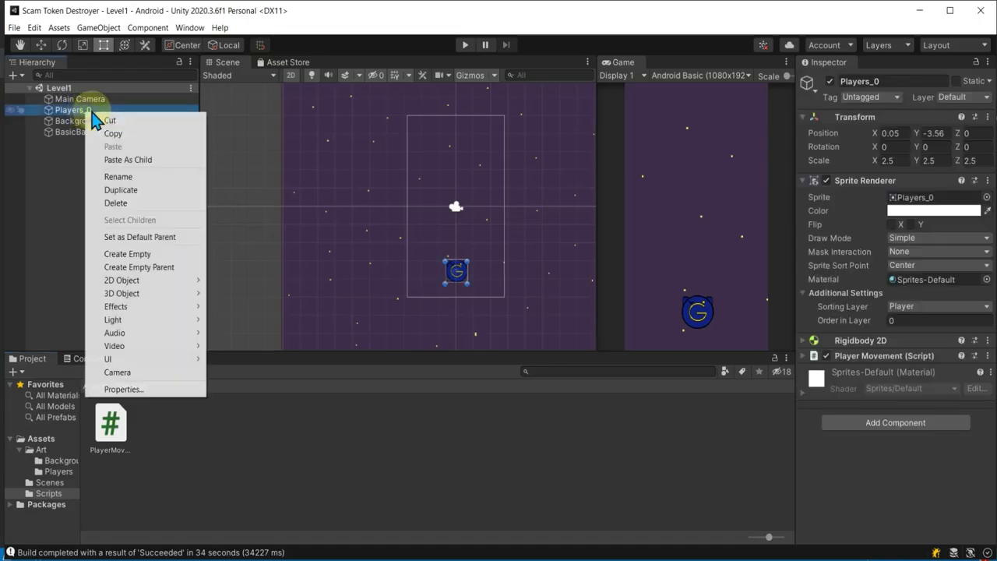
left_click(144, 191)
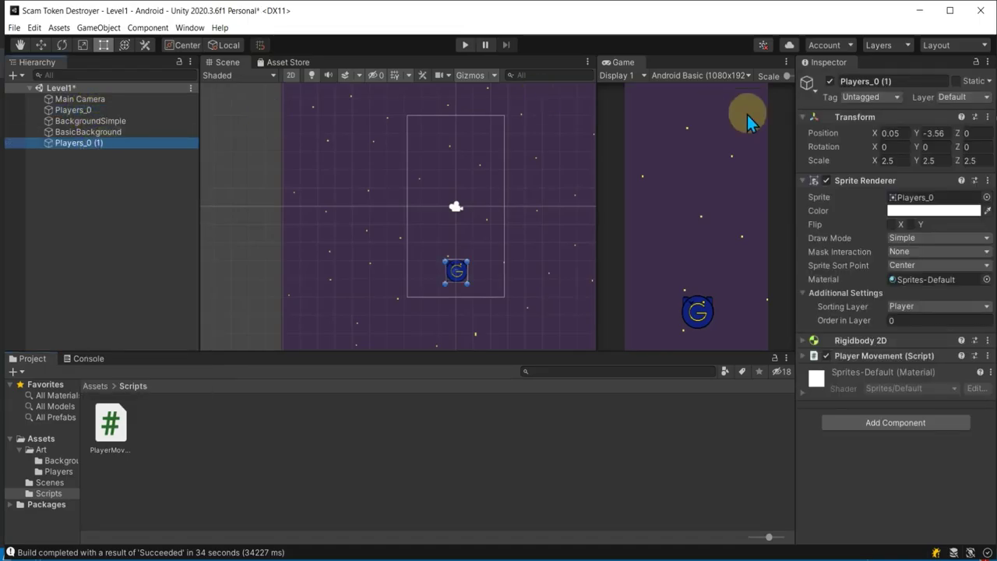
- Add a new C# script named PlayerTestScript beside PlayerMovement in the Scripts folder
right_click(267, 425)
mouse_move(311, 121)
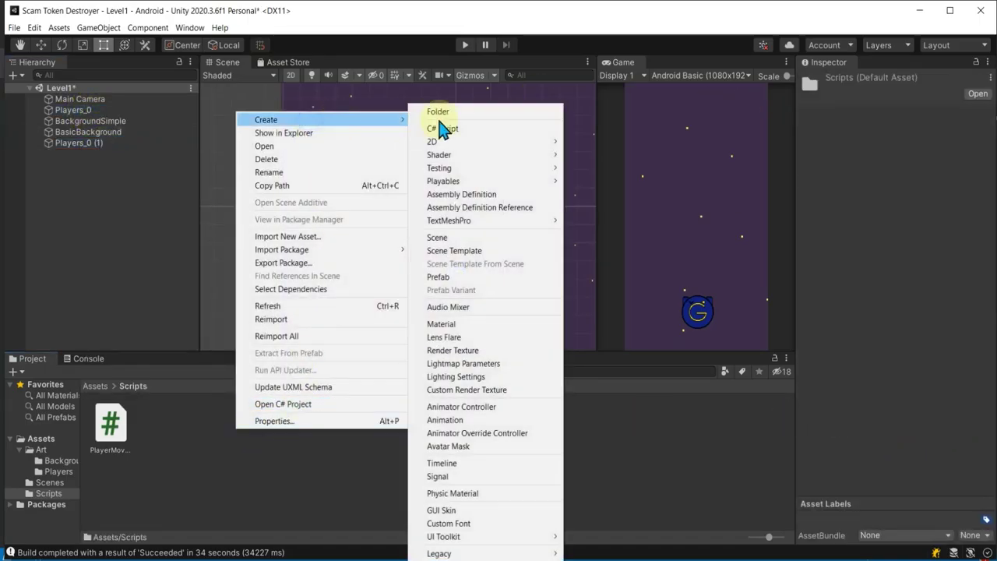
left_click(442, 127)
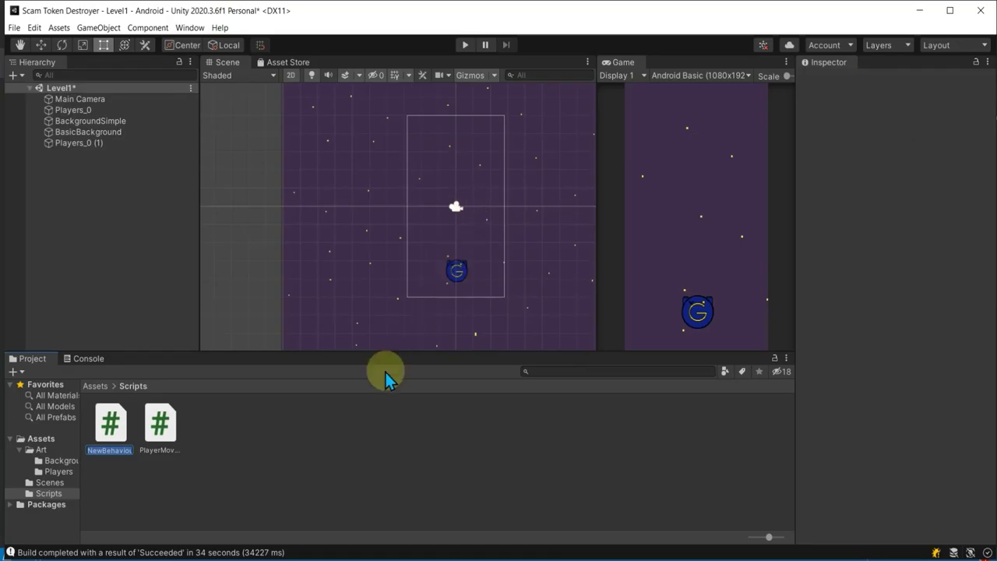
type("Play")
type("cript")
key("Return")
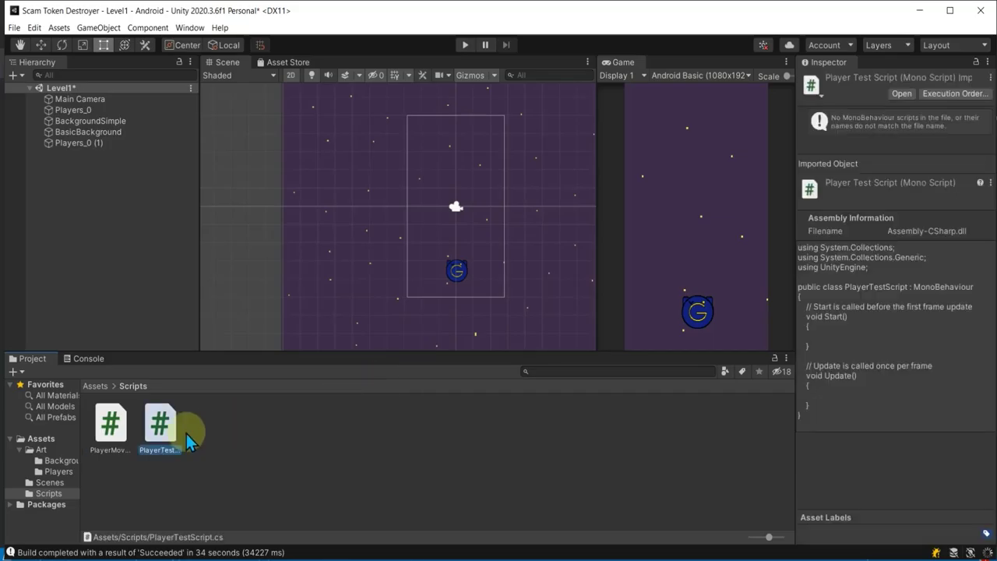
- Copy PlayerMovement's touch code into PlayerTestScript's Update() method
double_click(168, 430)
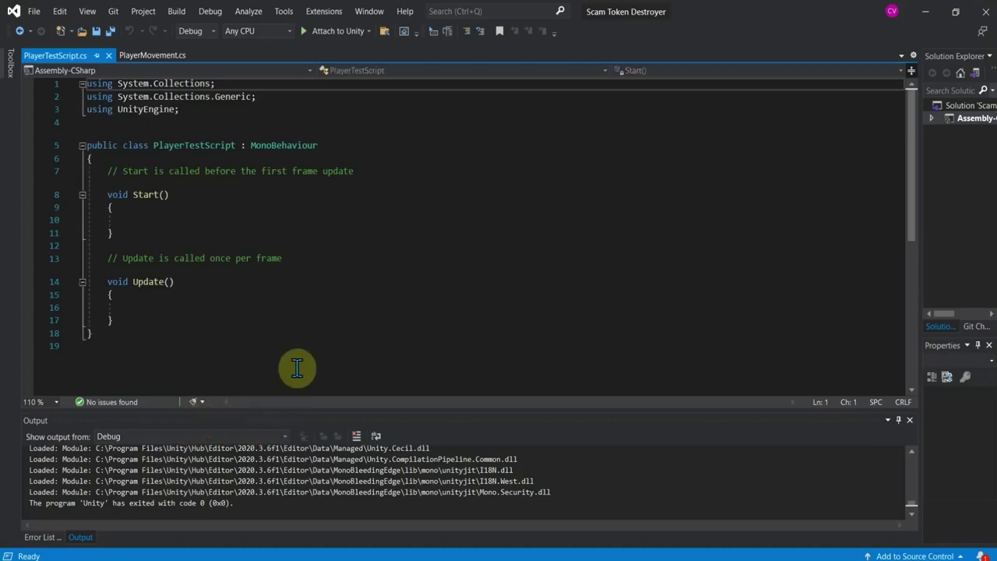
left_click(156, 55)
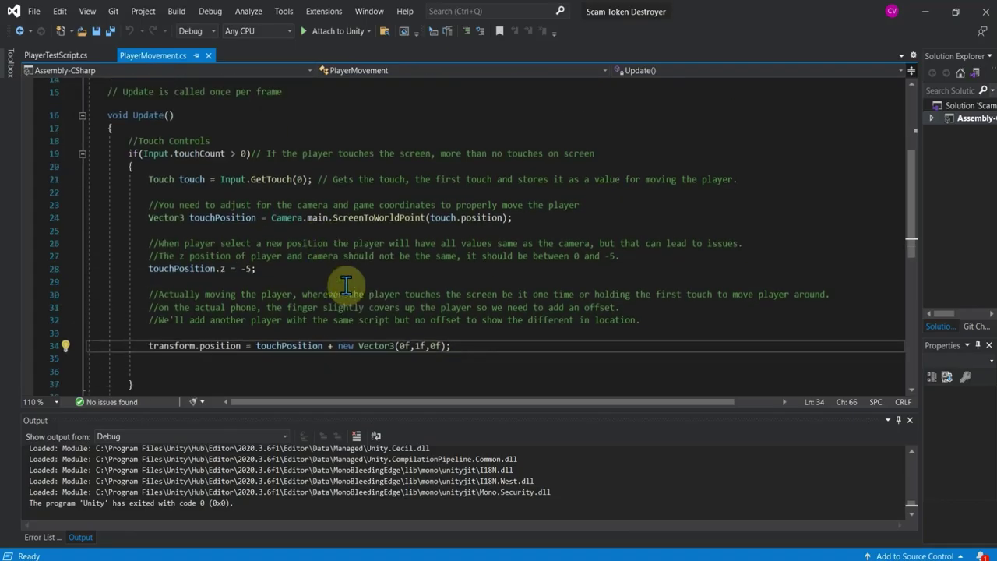
mouse_move(128, 143)
left_mouse_down()
mouse_move(204, 346)
mouse_move(185, 287)
left_mouse_up()
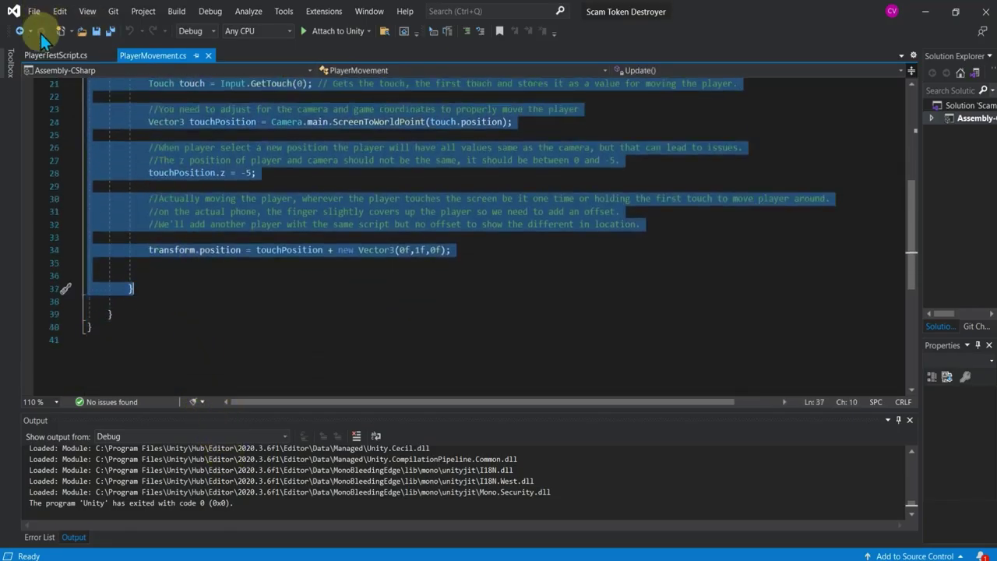
left_click(55, 55)
left_click(137, 308)
type("//Touch Controls         if (Input.touchCount > 0)// If the player touches the screen, more than no touches on screen         {             Touch touch = Input.GetTouch(0); // Gets the touch, the first touch and stores it as a value for moving the player.              //You need to adjust for the camera and game coordinates to properly move the player             Vector3 touchPosition = Camera.main.ScreenToWorldPoint(touch.position);              //When player select a new position the player will have all values same as the camera, but that can lead to issues.             //The z position of player and camera should not be the same, it should be between 0 and -5.             touchPosition.z = -5;              //Actually moving the player, wherever the player touches the screen be it one time or holding the first touch to move player around.             //on the actual phone, the finger slightly covers up the player so we need to add an offset.             //We'll add another player wiht the same script but no offset to show the different in location.              transform.position = touchPosition + new Vector3(0f, 1f, 0f);           }")
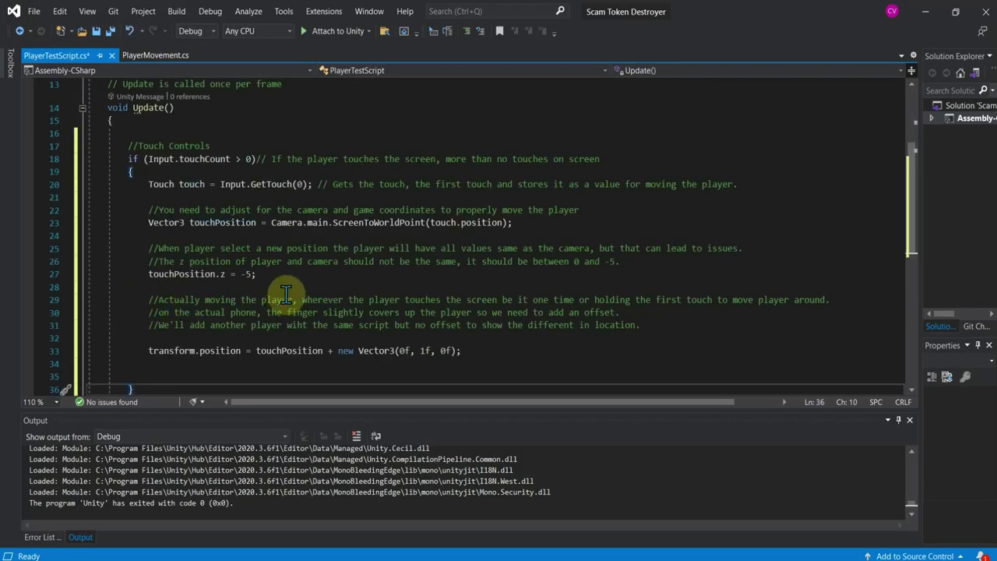
- Delete the + new Vector3(0f, 1f, 0f) offset, save, and return to Unity
left_click(327, 350)
left_click_drag(327, 351, 468, 350)
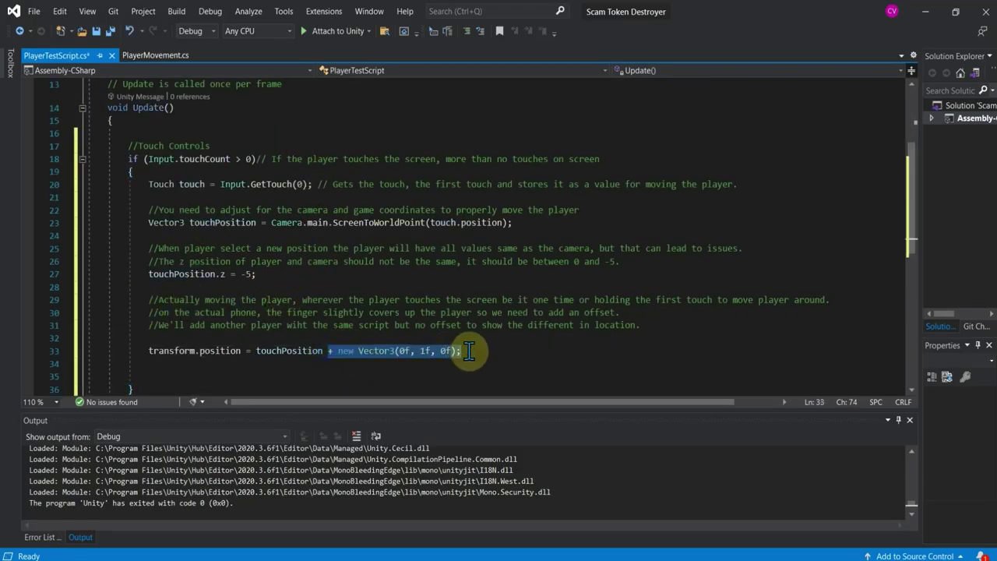
key("BackSpace")
key("ctrl+s")
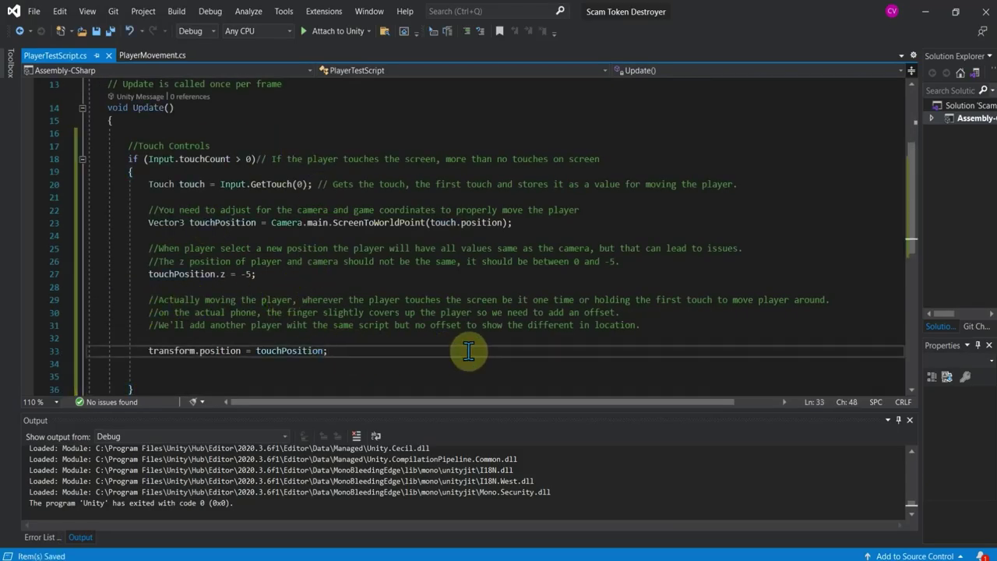
left_click(327, 31)
left_click(425, 31)
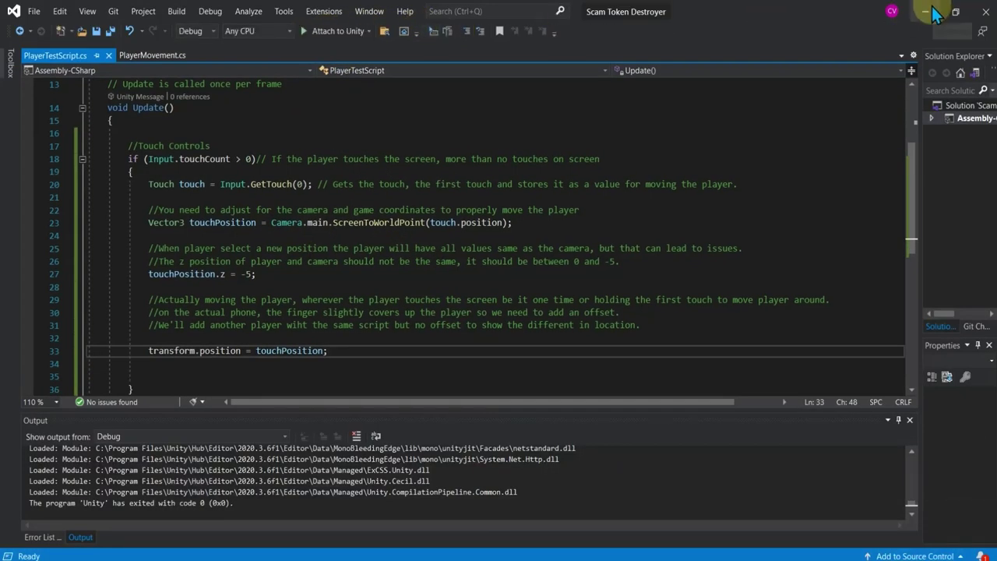
left_click(924, 10)
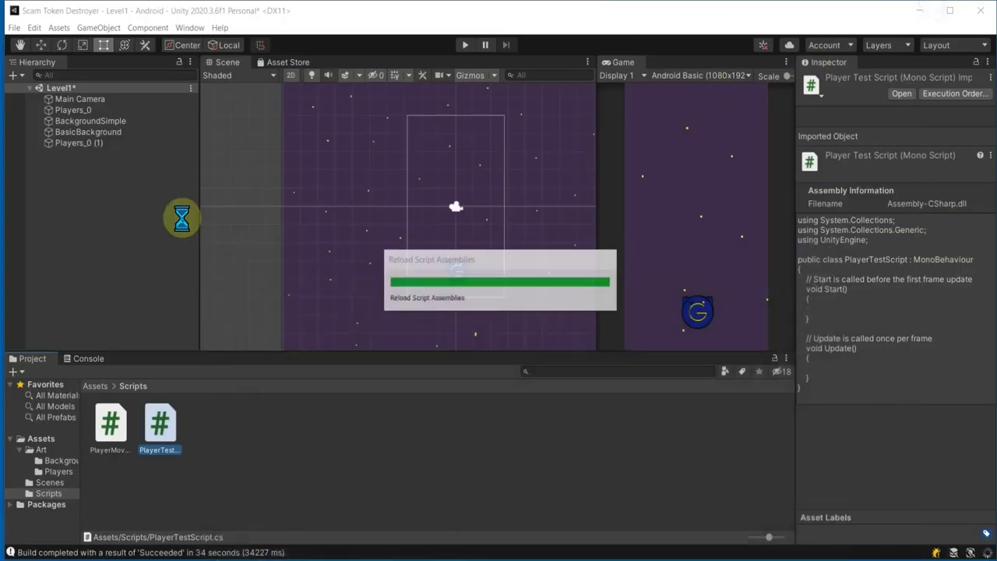
- Replace Players_0 (1)'s Player Movement component with PlayerTestScript
left_click(109, 143)
left_click(987, 356)
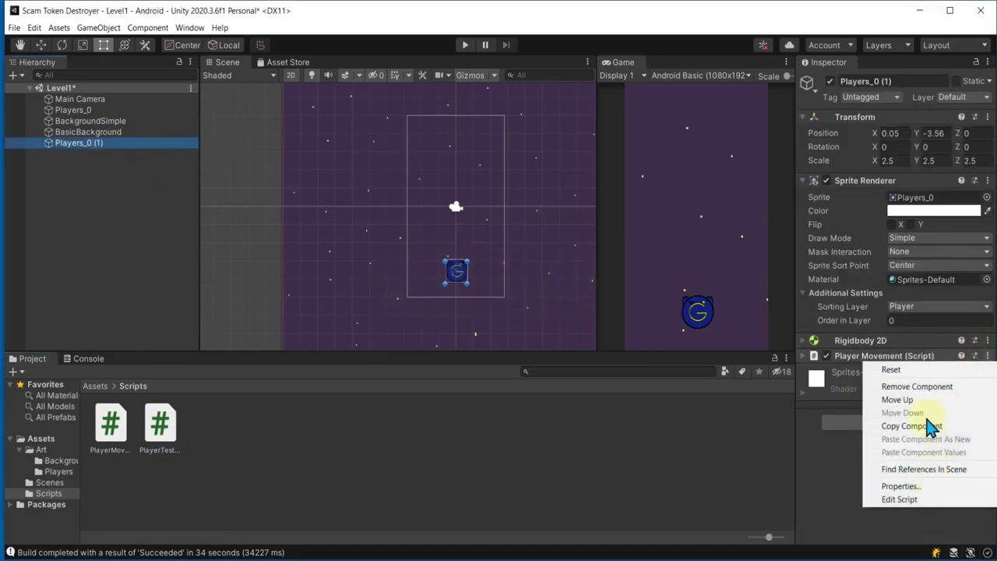
left_click(927, 384)
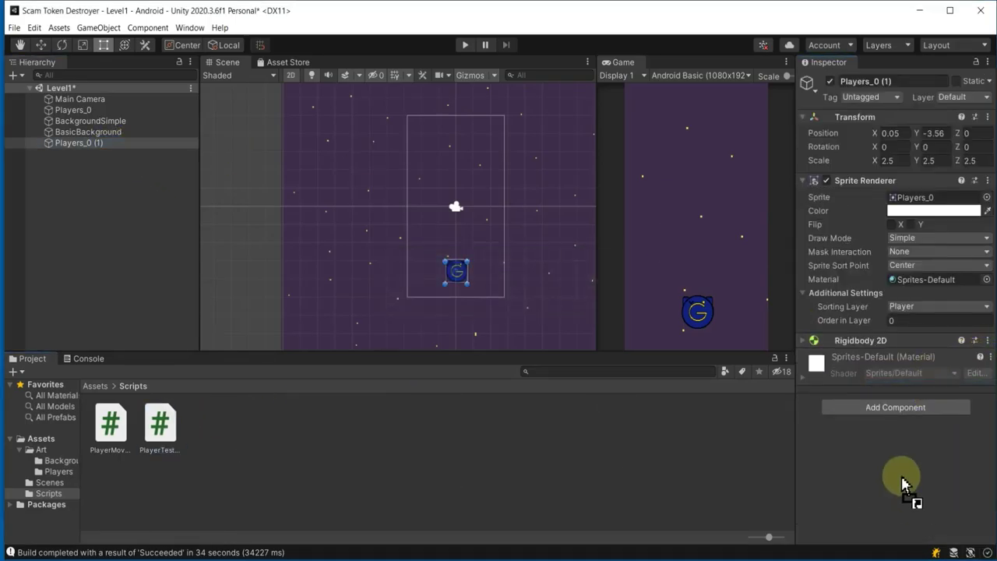
left_click_drag(168, 428, 903, 478)
- Tint Players_0 (1) red (FF0000) and save the Level1 scene
left_click(90, 143)
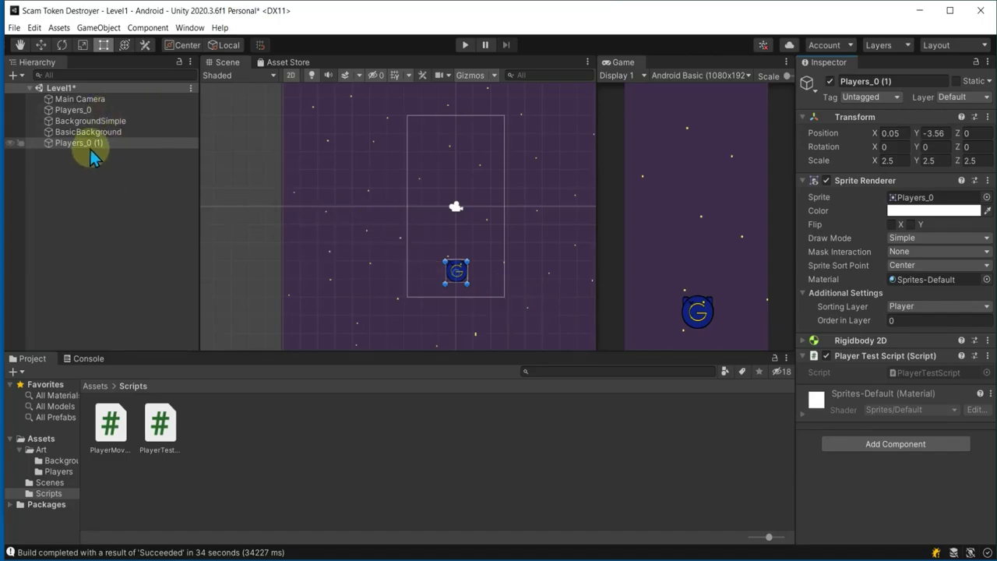
scroll(460, 285, "up", 2)
scroll(460, 285, "up", 2)
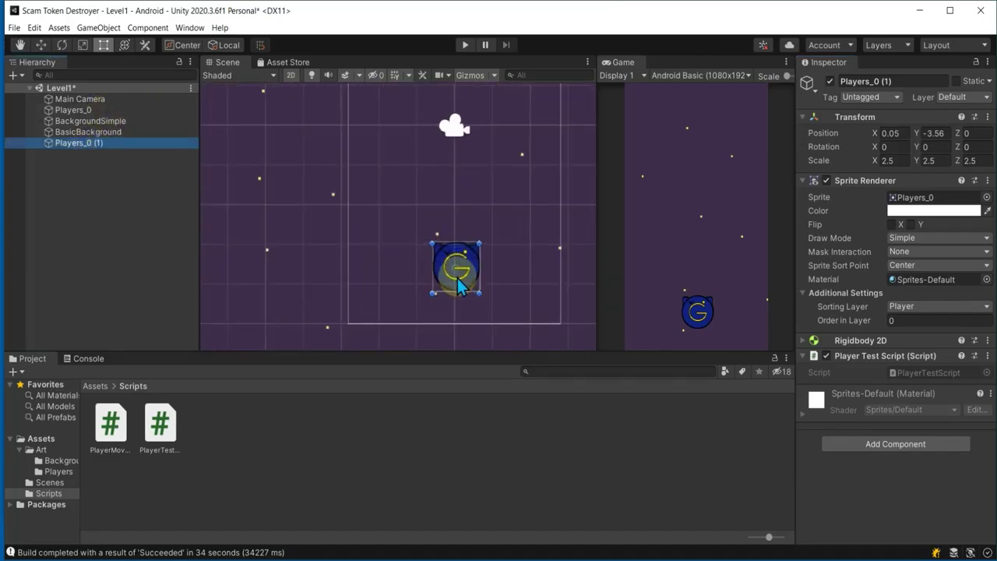
left_click(935, 210)
left_click(950, 288)
left_click(739, 436)
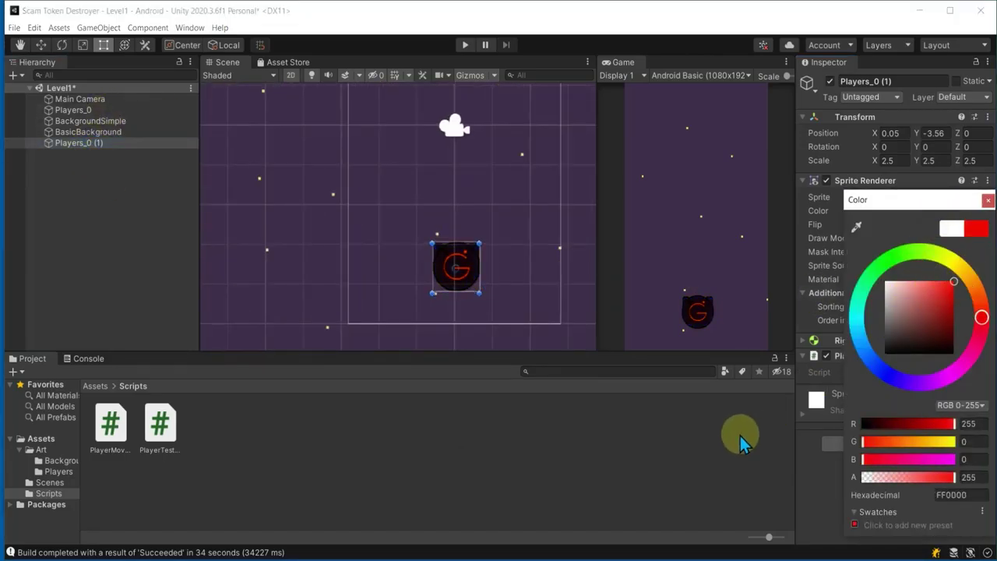
key("ctrl+s")
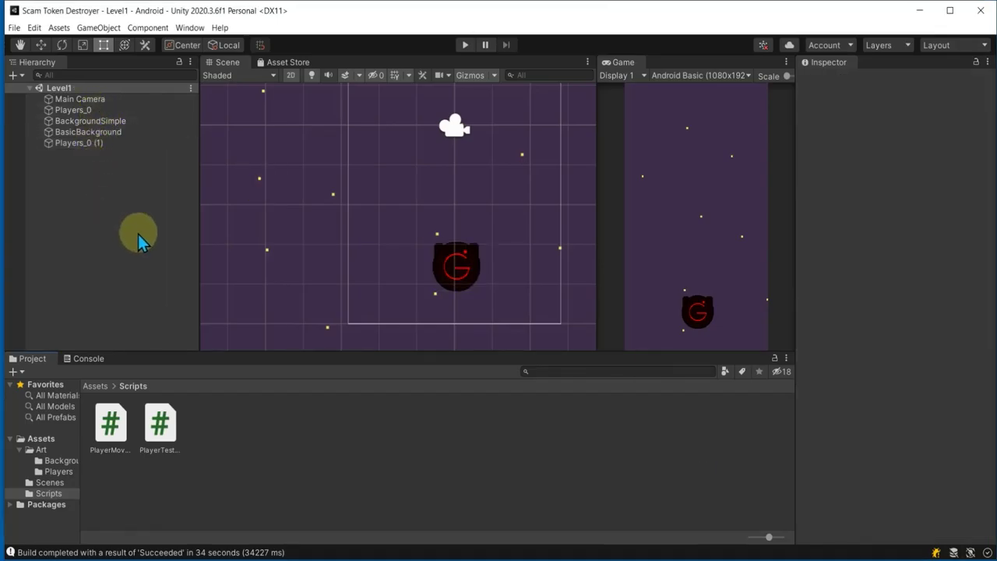
- Run File > Build And Run to deploy the Android build to the phone
left_click(14, 27)
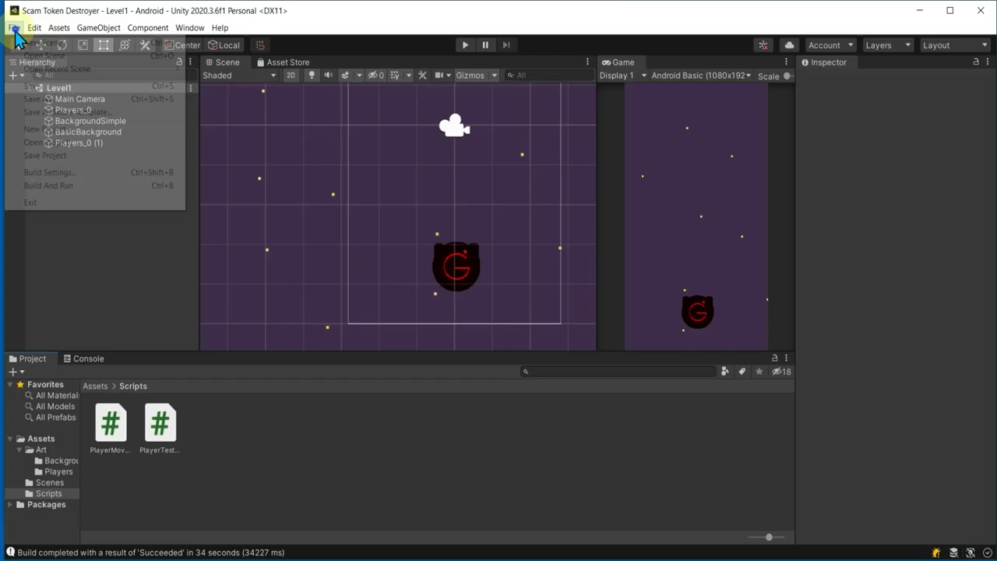
left_click(55, 184)
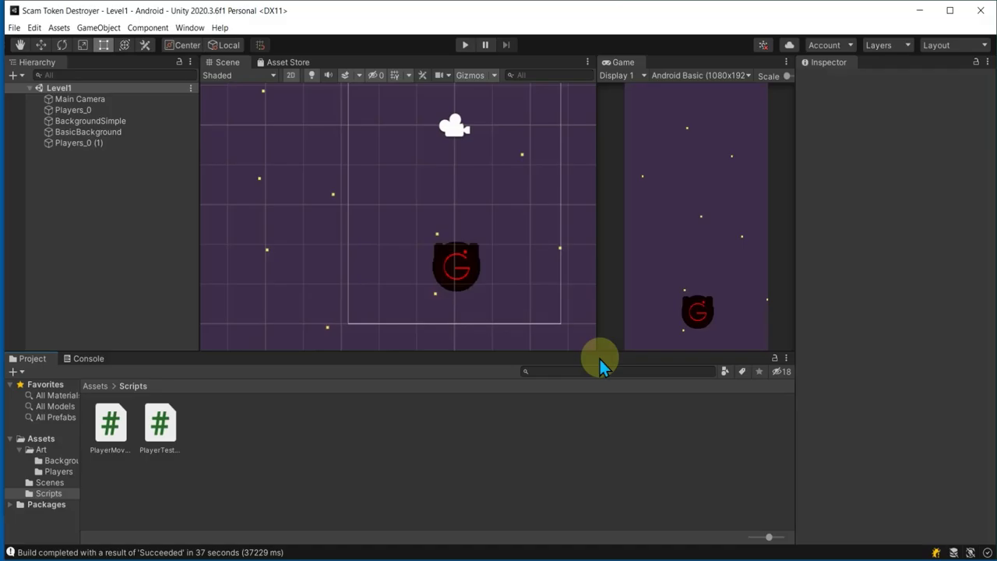
- Mirror the phone with scrcpy to test both players following touches, then close scrcpy
left_click(919, 11)
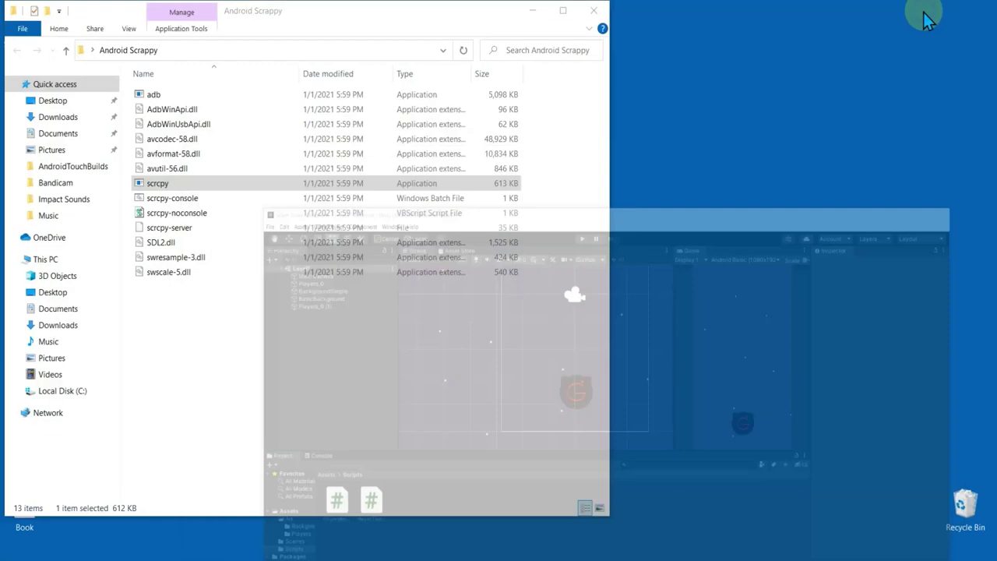
double_click(158, 185)
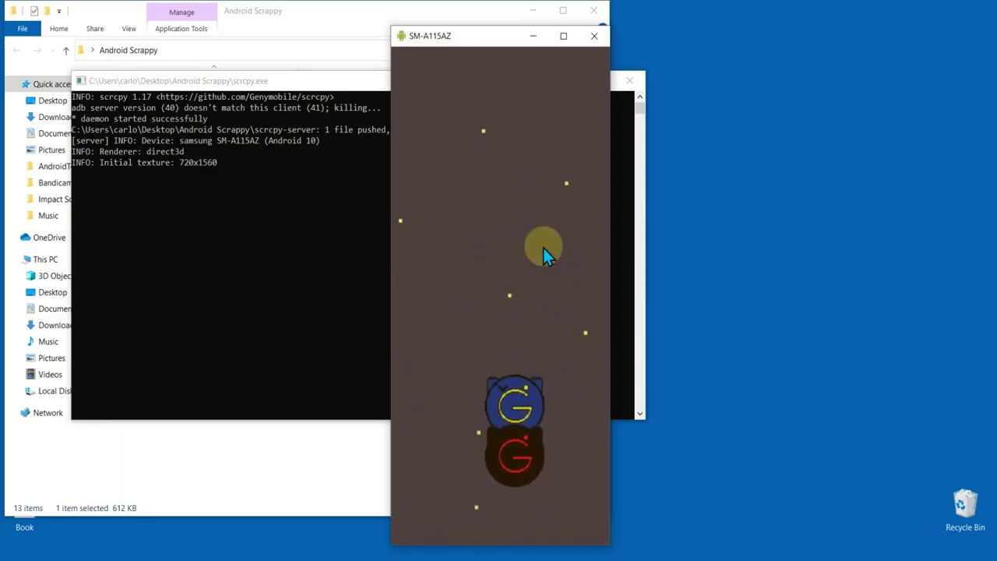
left_click(601, 38)
left_click(631, 82)
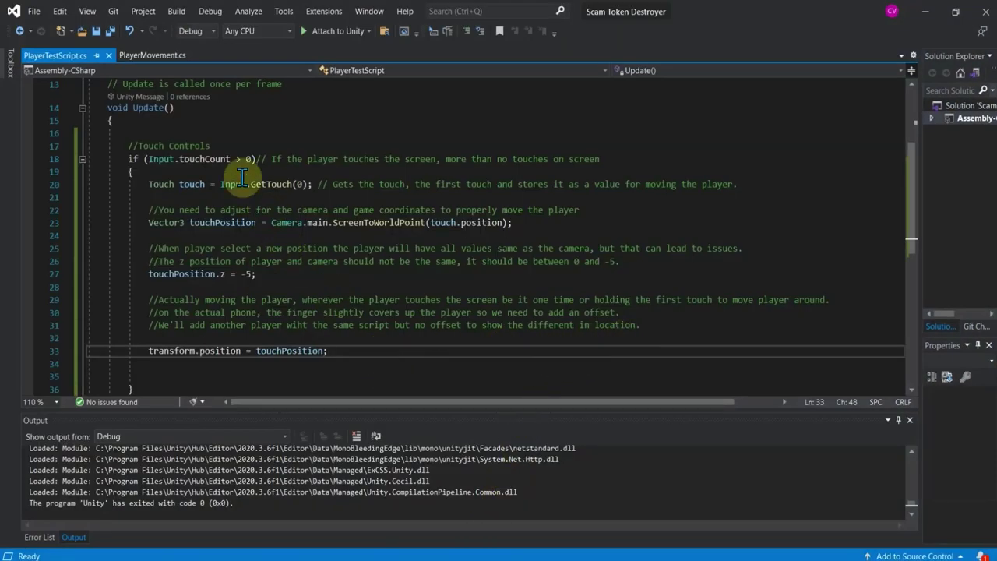
- In PlayerMovement.cs, add a comment line above transform.position explaining the red and blue players
left_click(138, 56)
key("Home")
key("Return")
key("Return")
key("Up")
key("Up")
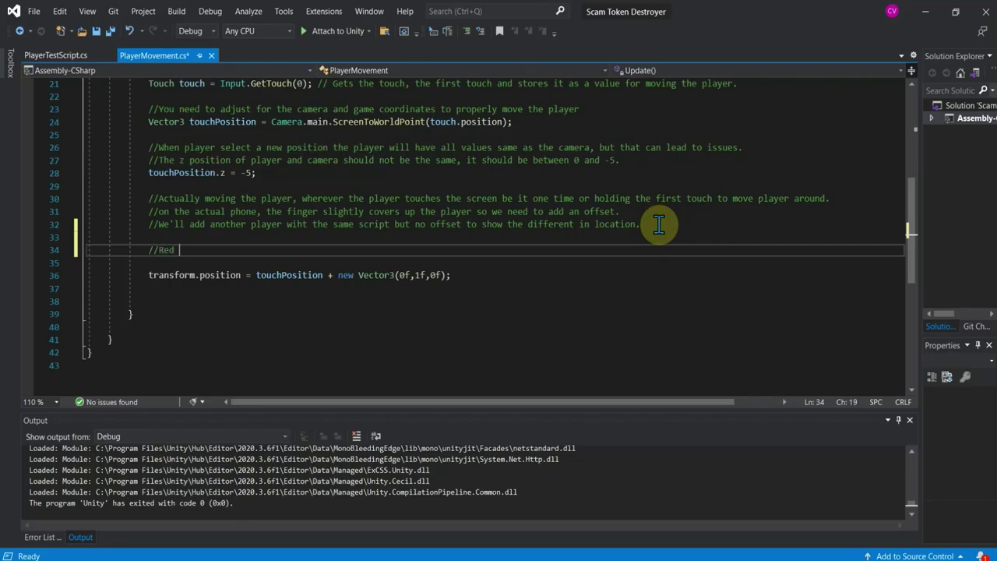
type("player show")
type("s touy")
type("bluy")
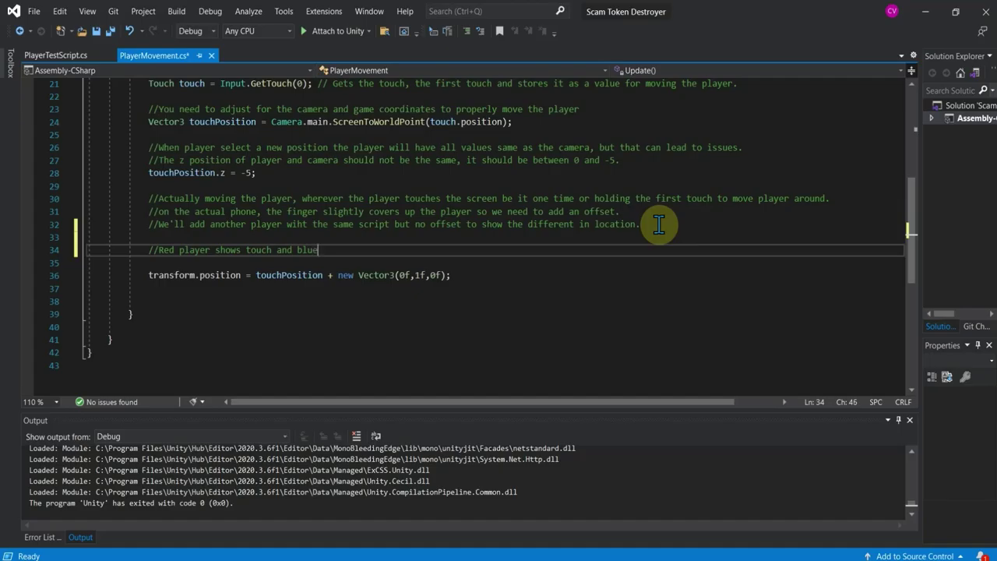
type(" shows actual location, makes it")
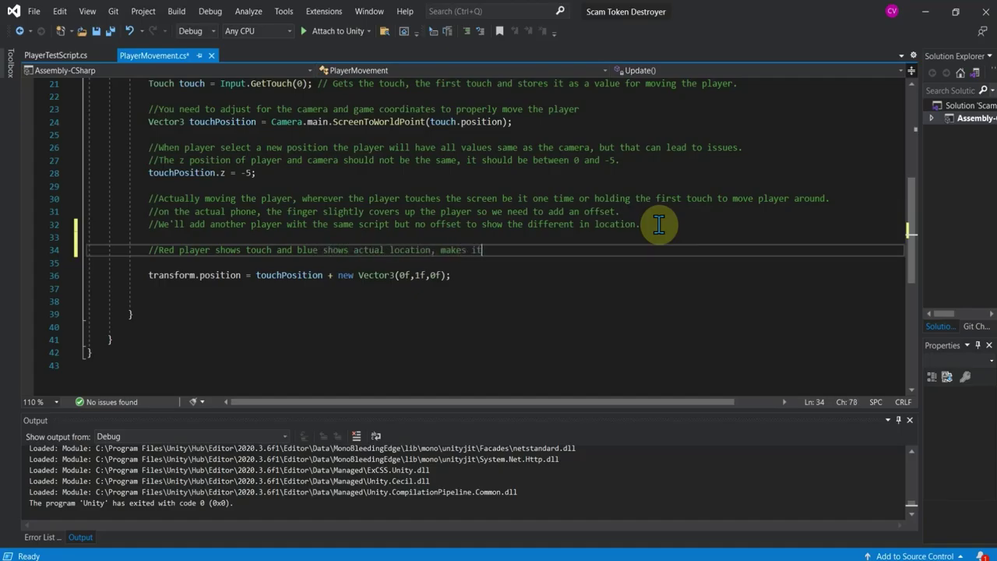
type(" easier for player")
type(" to move player aro")
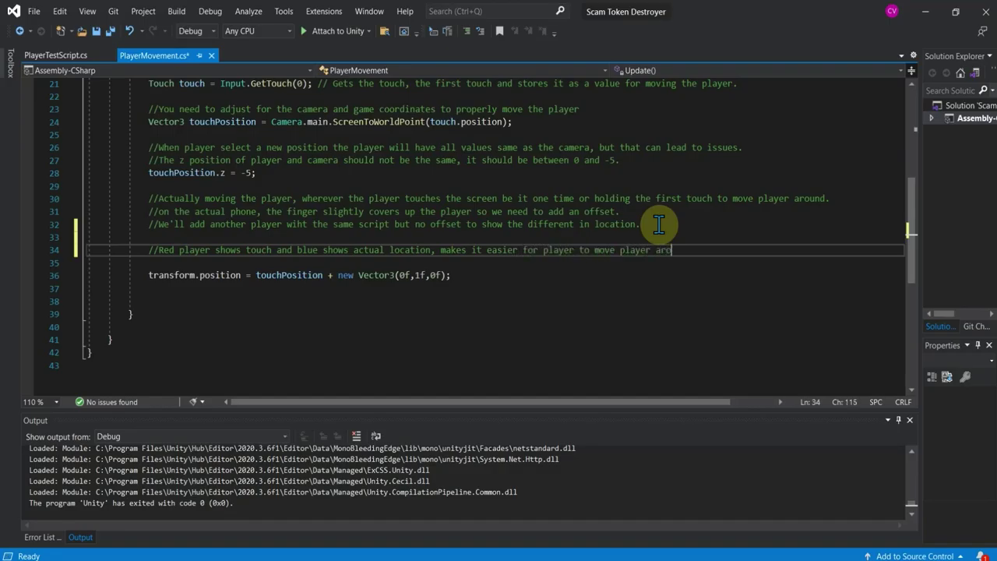
type("und.")
key("Return")
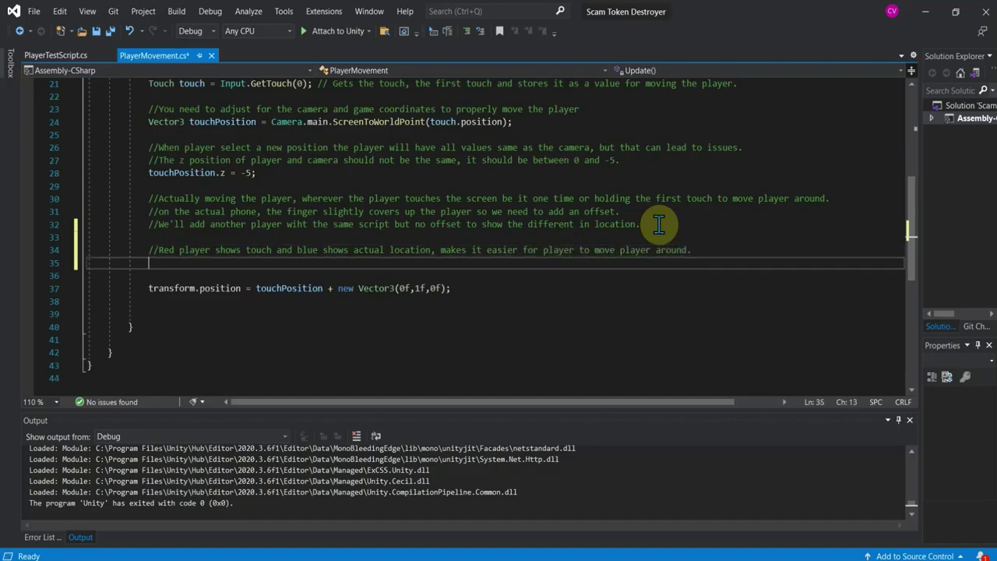
- Add a // comment reminding to delete the extra test player and script, used only for testing
type("Rm")
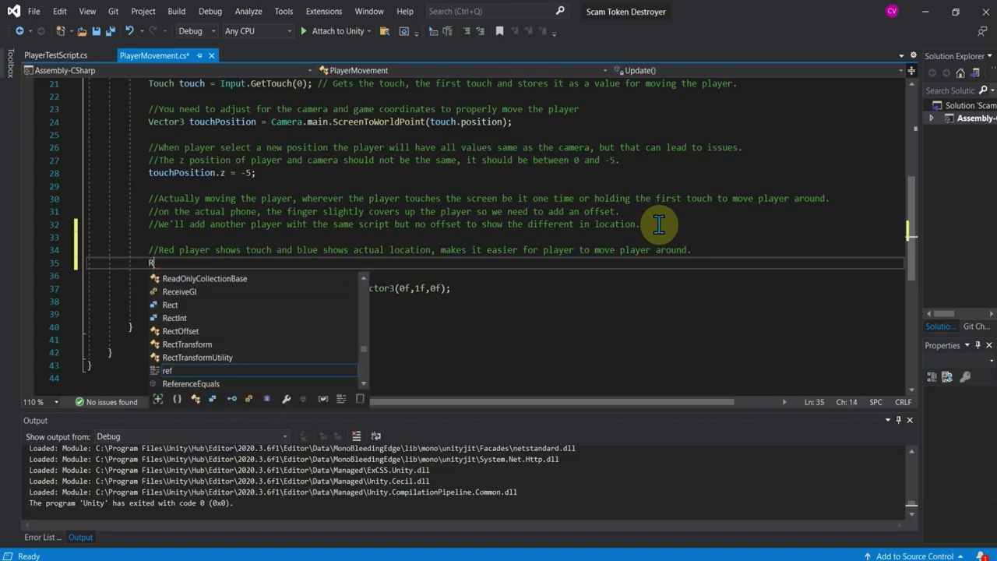
key("BackSpace")
type("emember to delee")
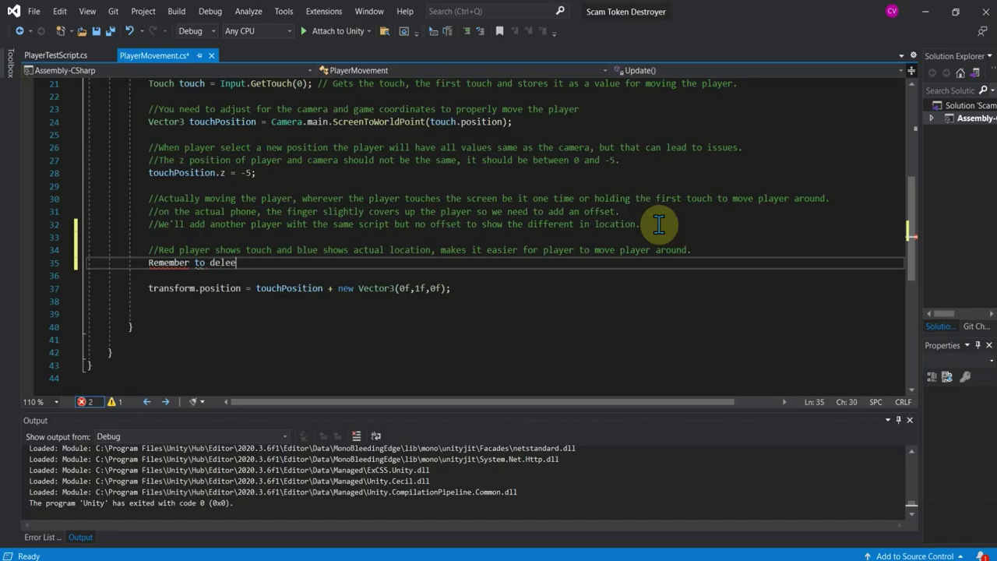
key("BackSpace")
type("te extra player ")
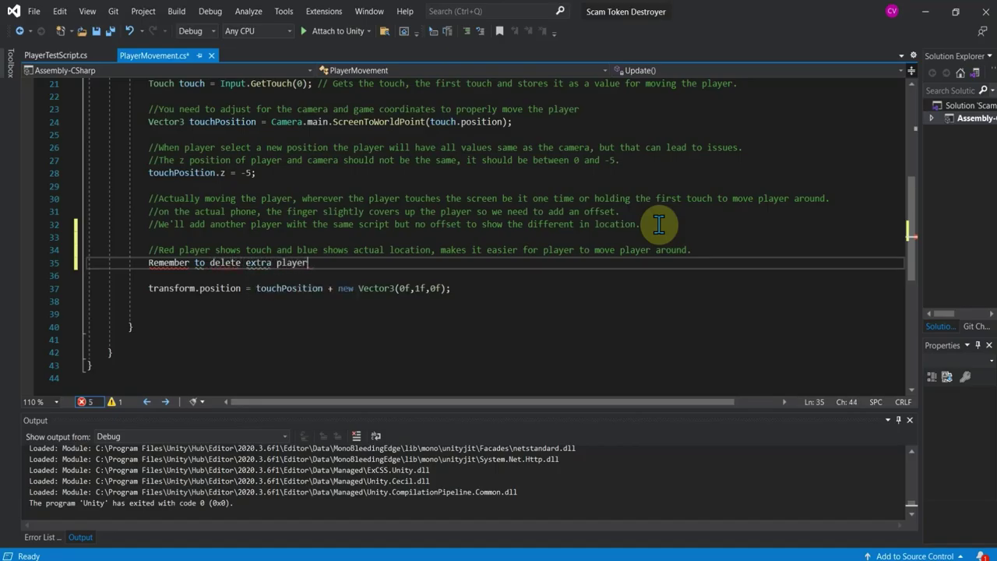
type("and script...it")
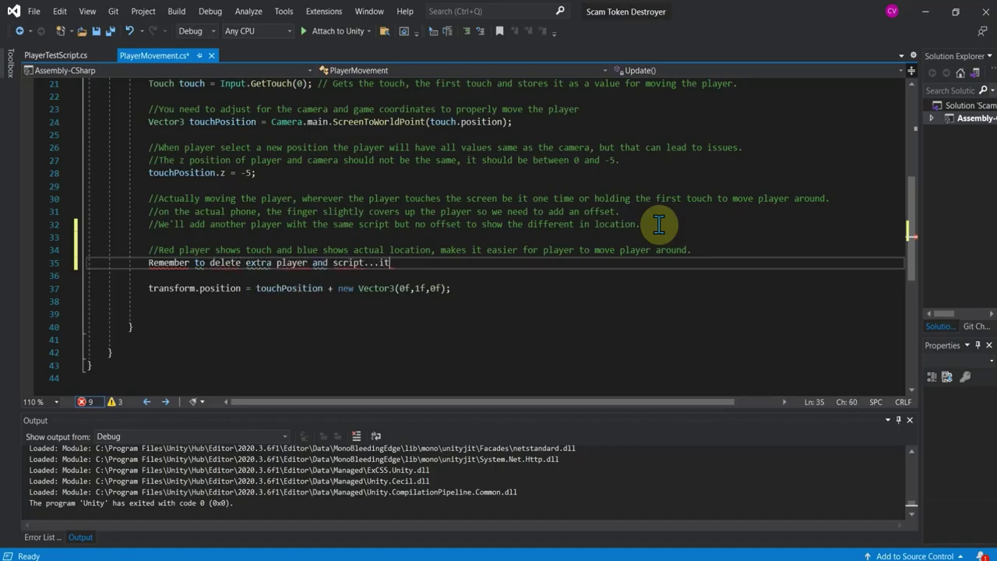
type("s")
key("BackSpace")
type("was")
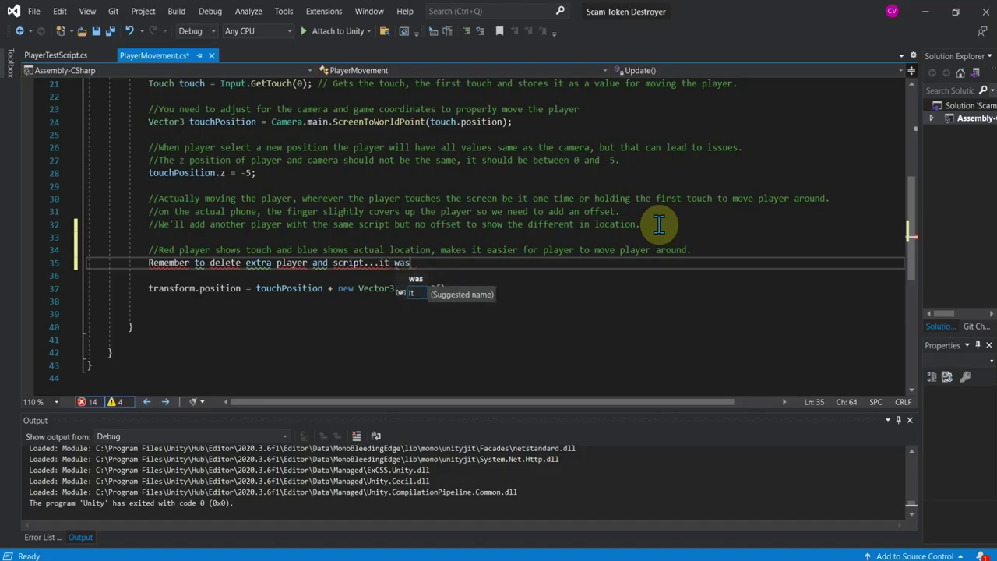
type(" just fo r")
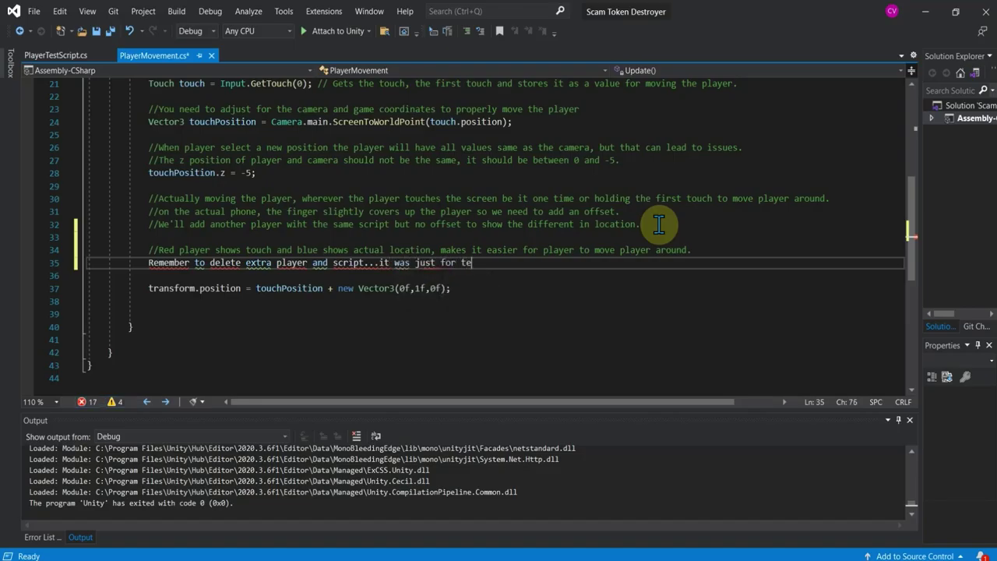
type("sting.")
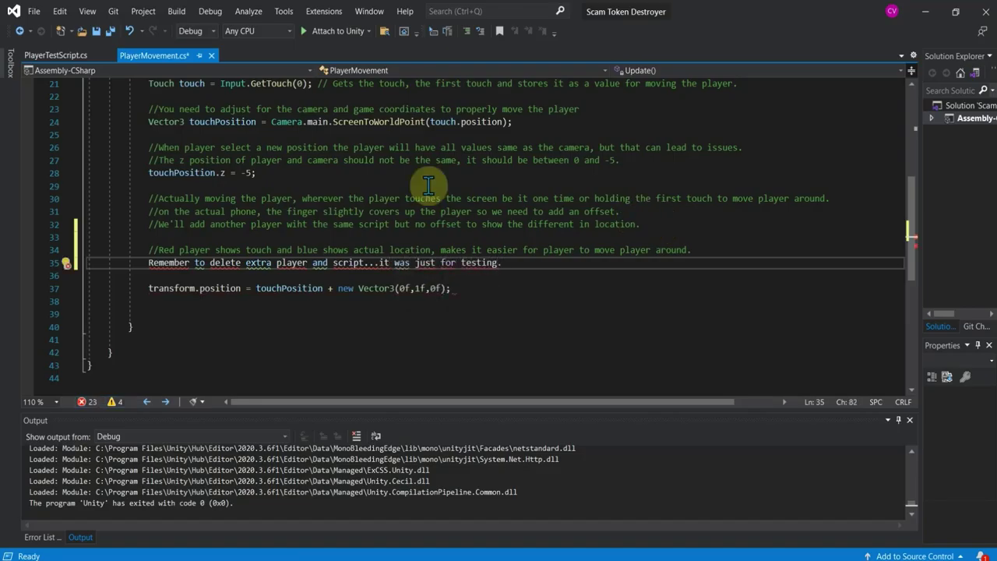
left_click(148, 262)
type("//")
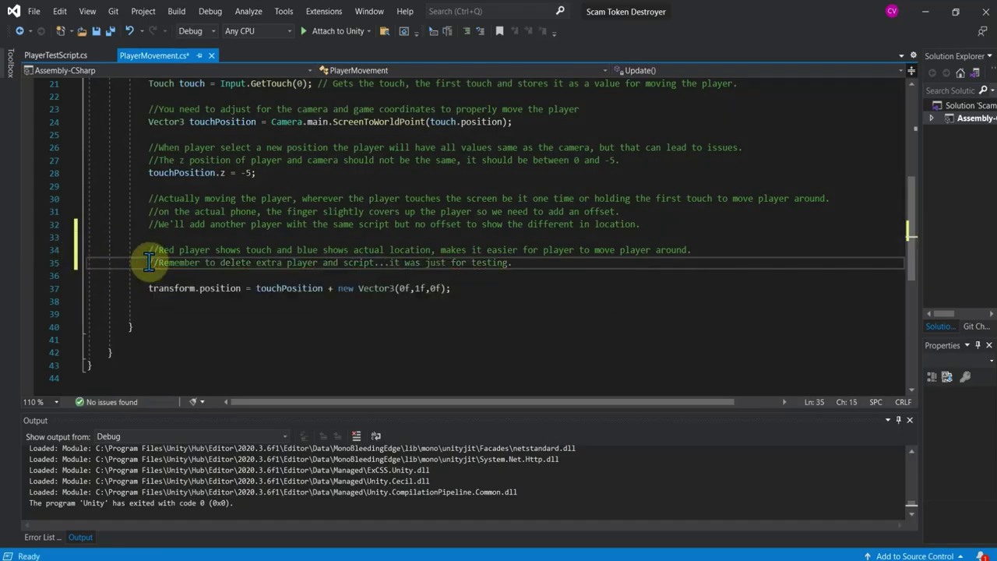
left_click(281, 327)
- Save PlayerMovement.cs, close PlayerTestScript.cs, and minimize Visual Studio
key("ctrl+s")
left_click(86, 55)
left_click(99, 55)
left_click(927, 11)
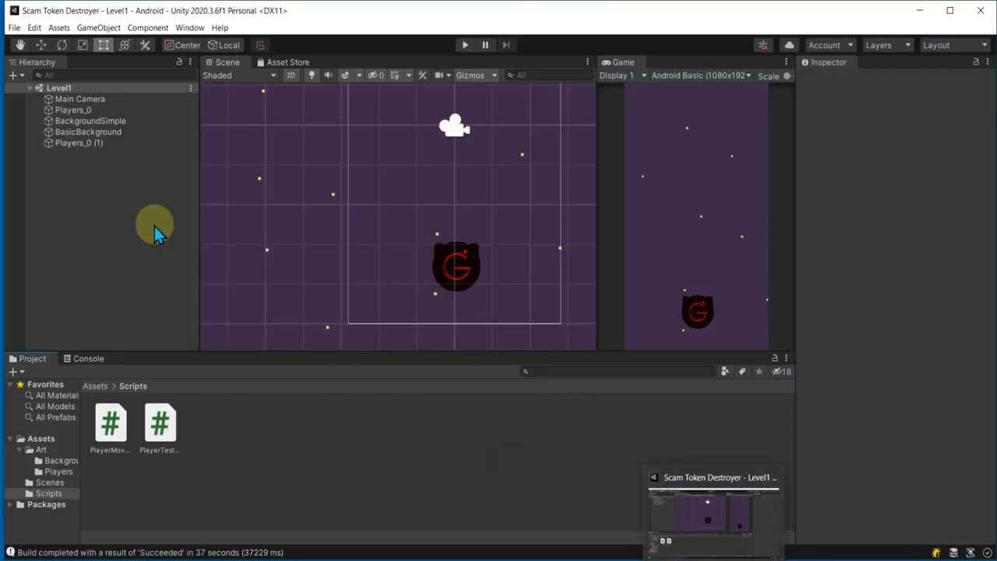
- Delete the PlayerTestScript asset from Scripts and the red Players_0 (1) from the Hierarchy
left_click(167, 422)
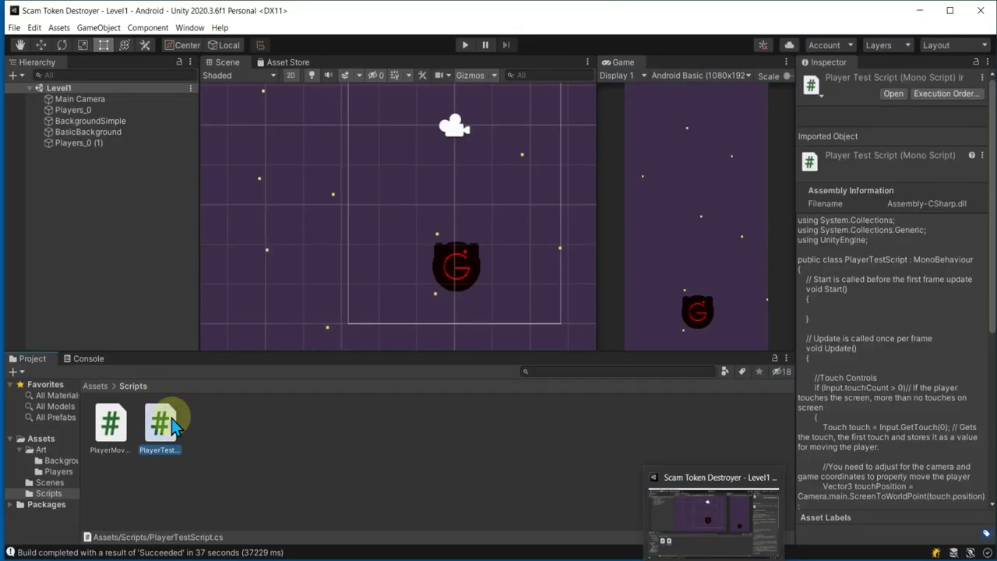
key("Delete")
left_click(534, 316)
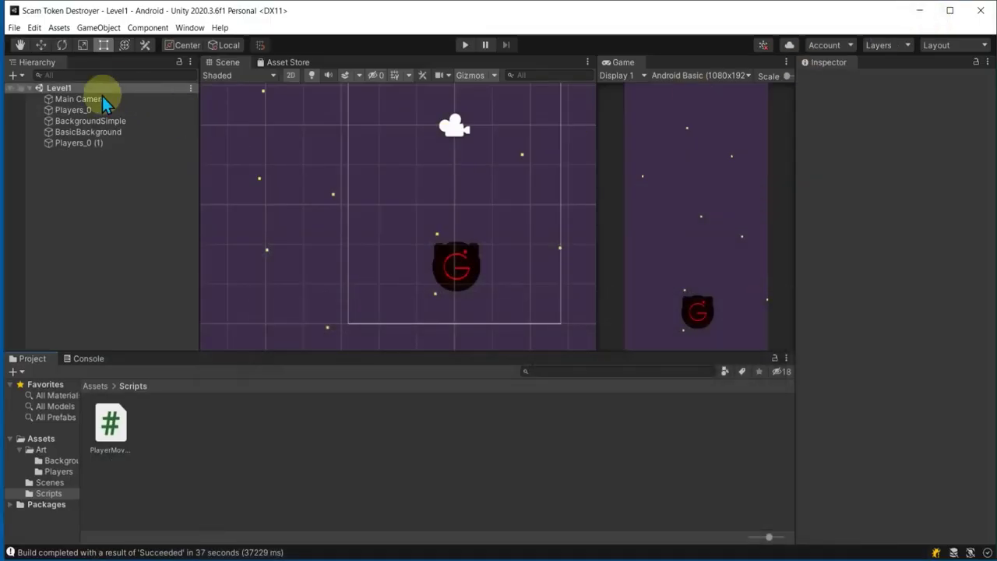
left_click(82, 143)
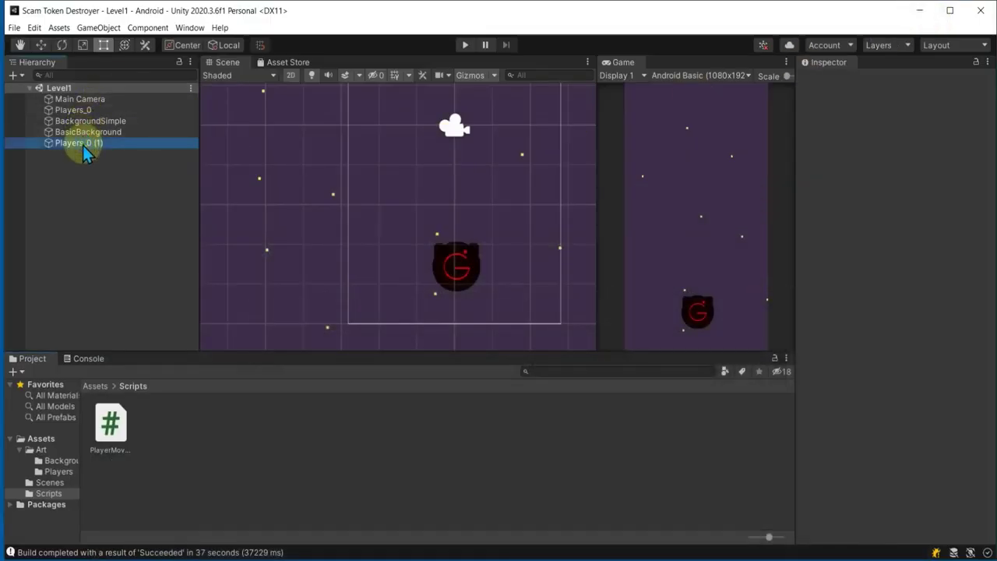
key("Delete")
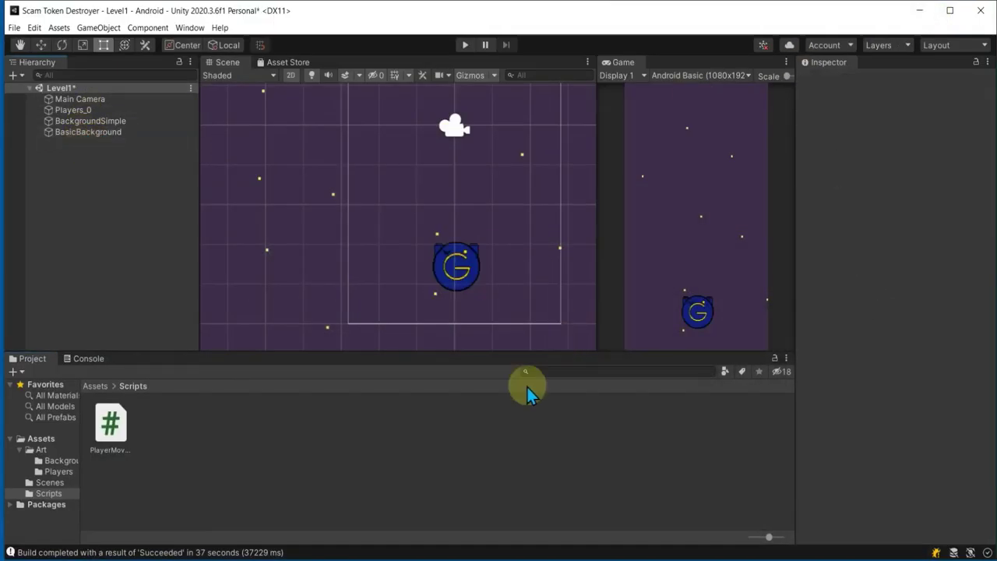